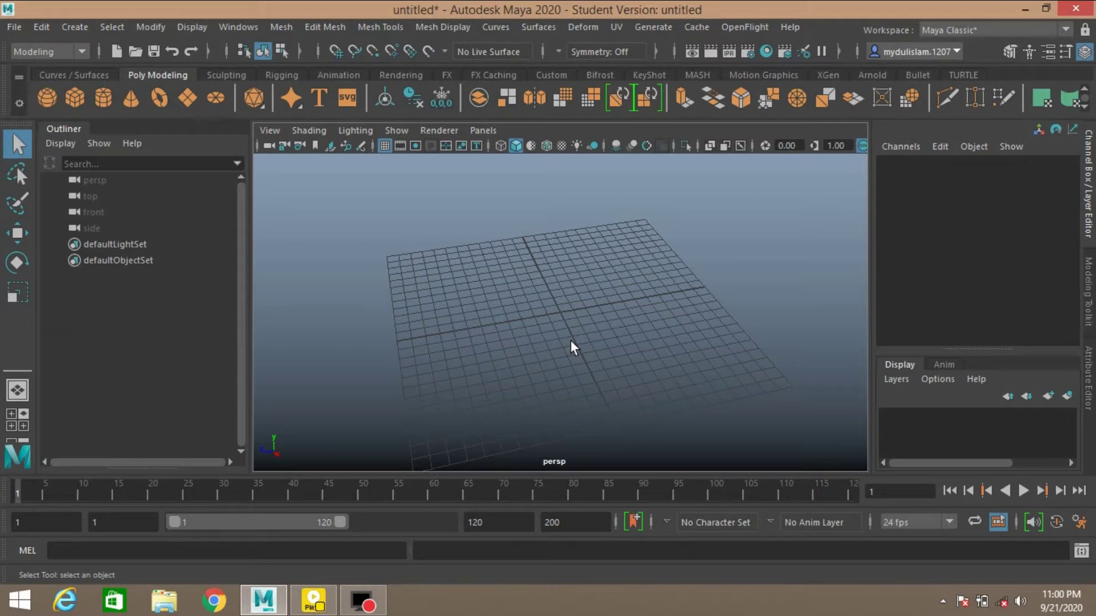
Step: Preview the finished animation video, resizing its window, then close the preview
click(313, 601)
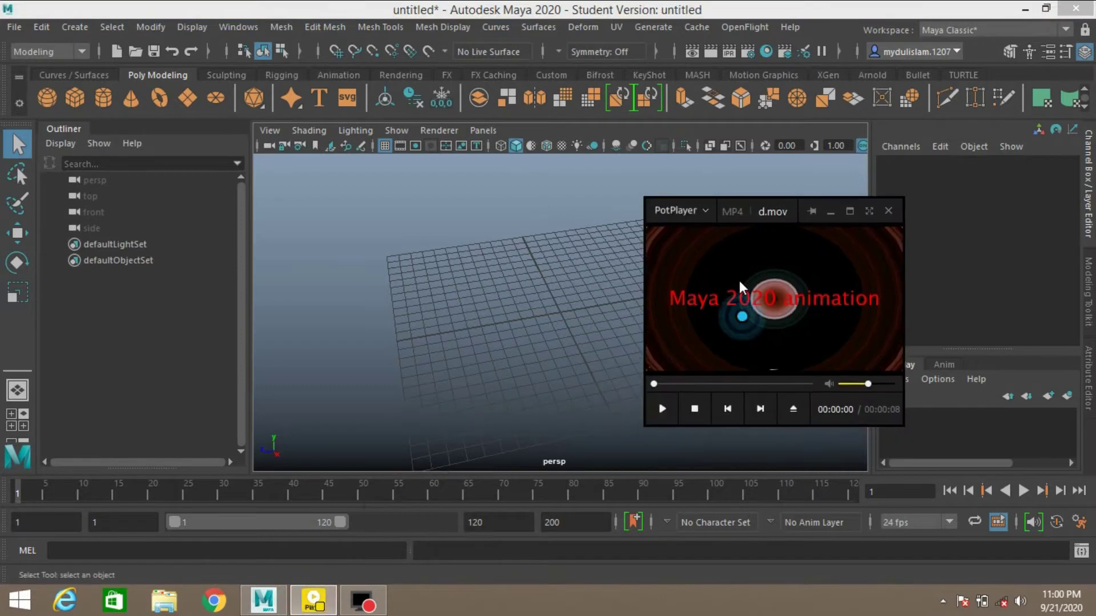
click(739, 279)
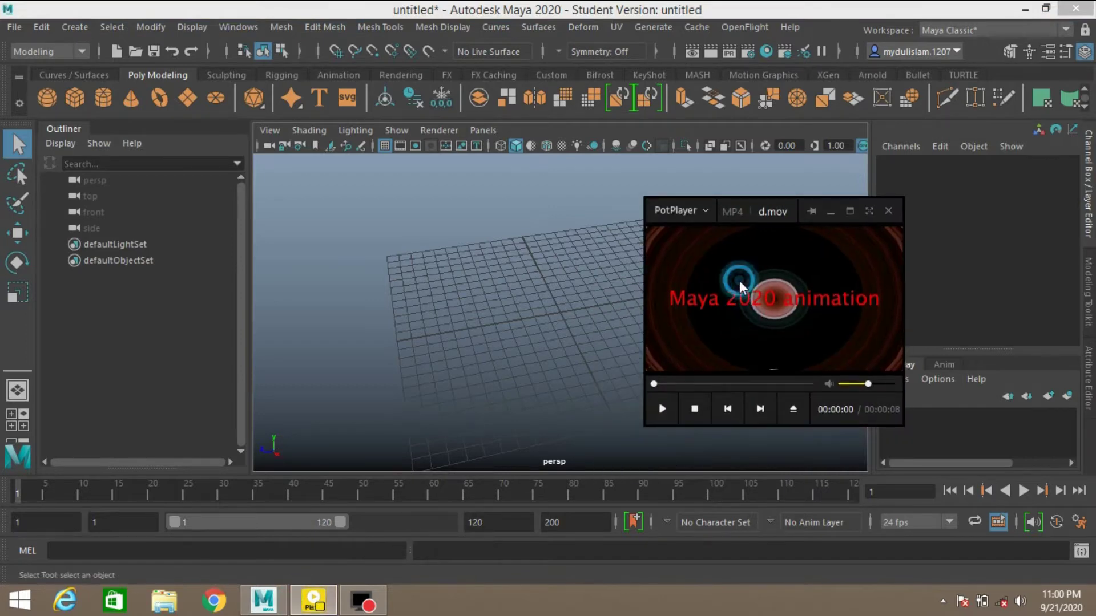
click(850, 211)
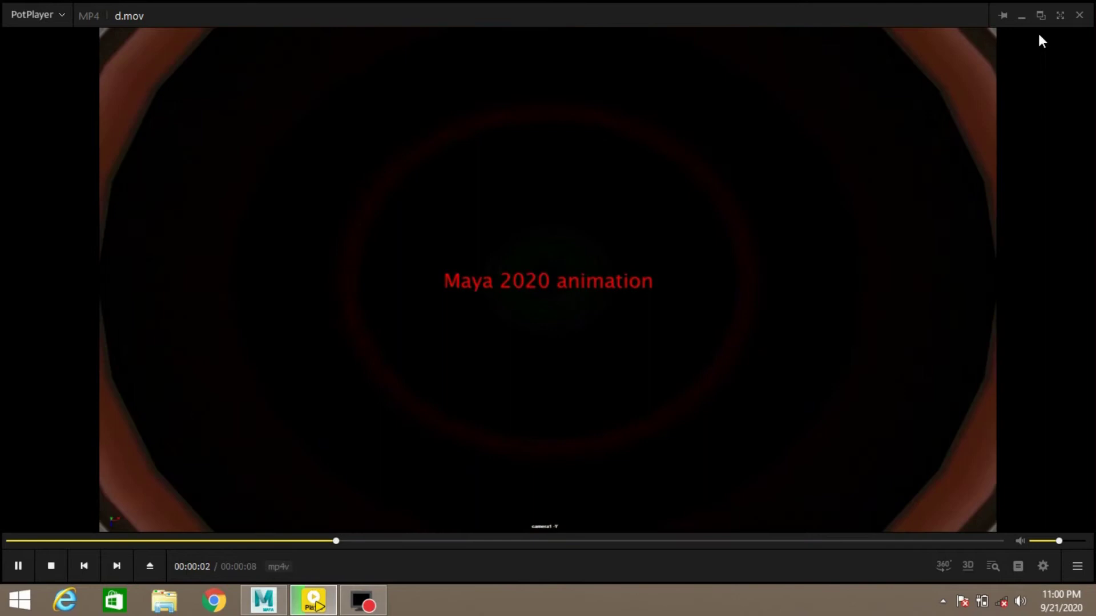
click(1040, 16)
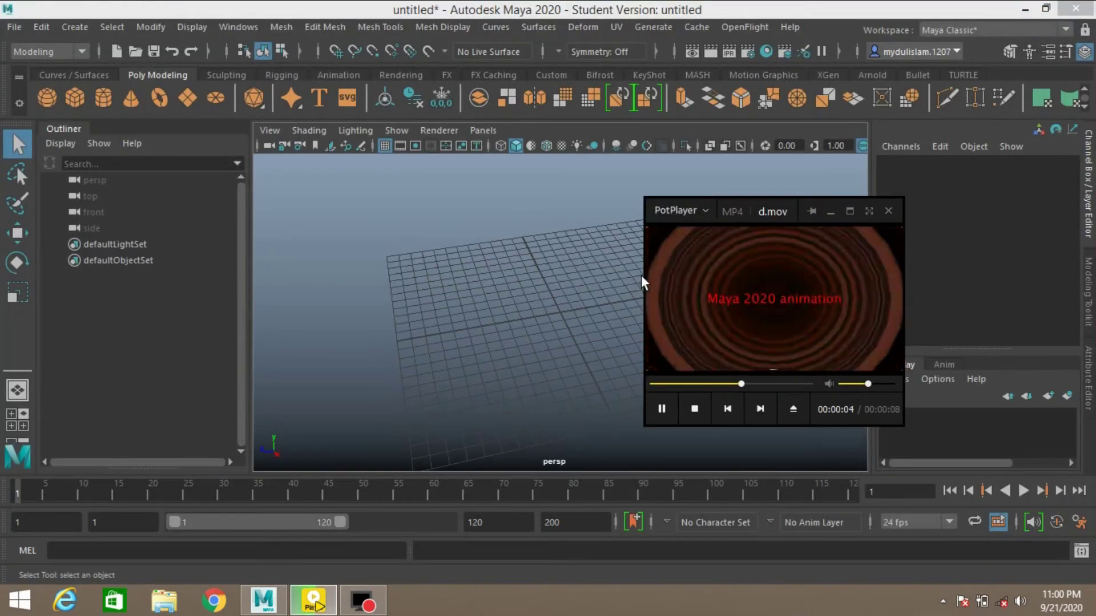
drag(644, 274, 451, 275)
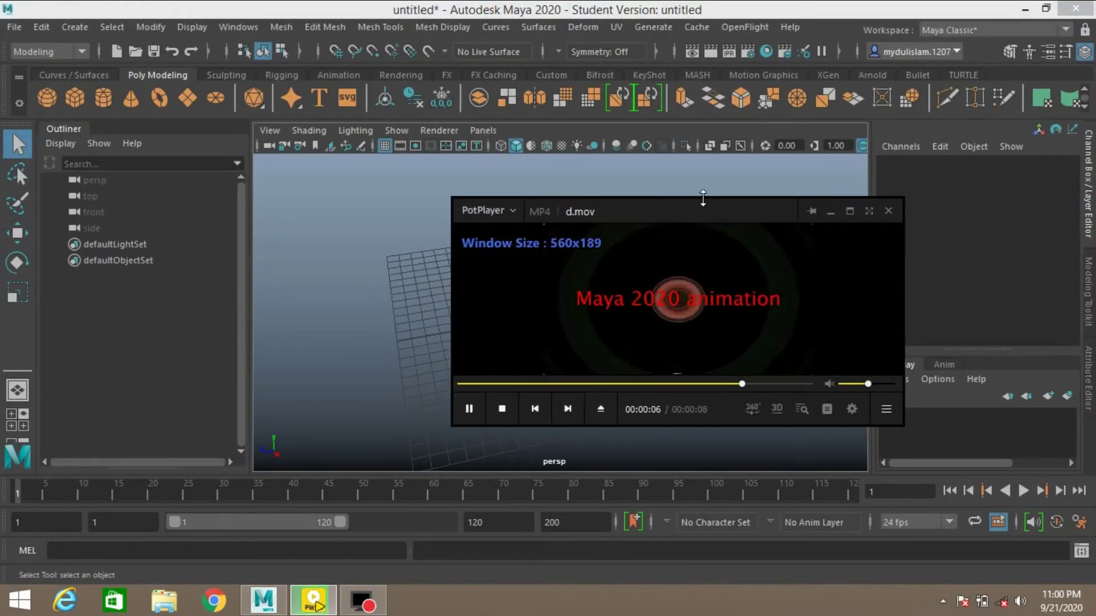
drag(704, 200, 689, 79)
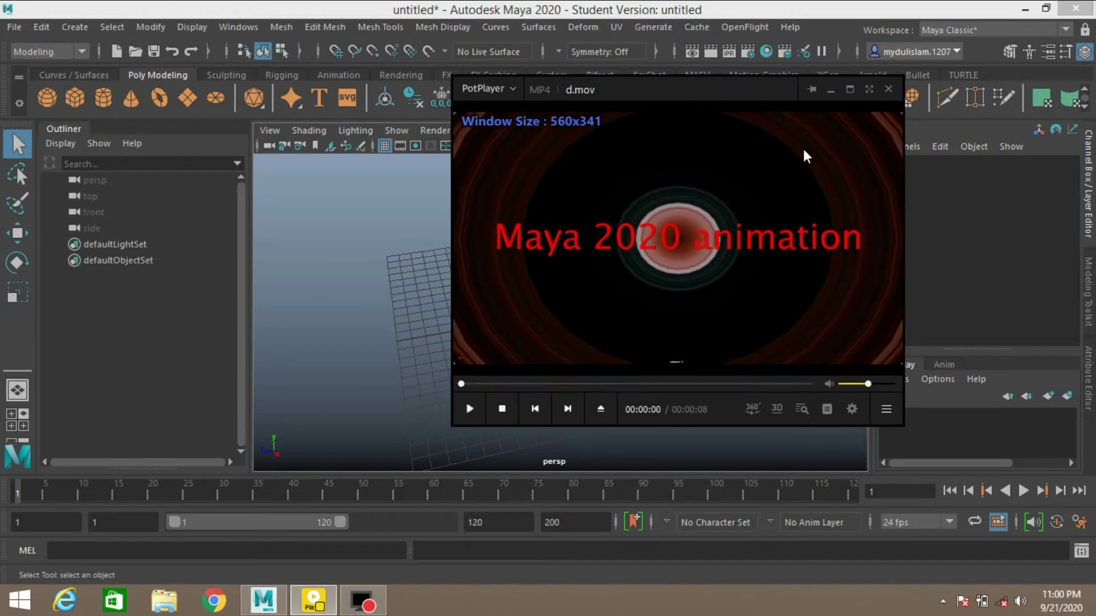
click(888, 90)
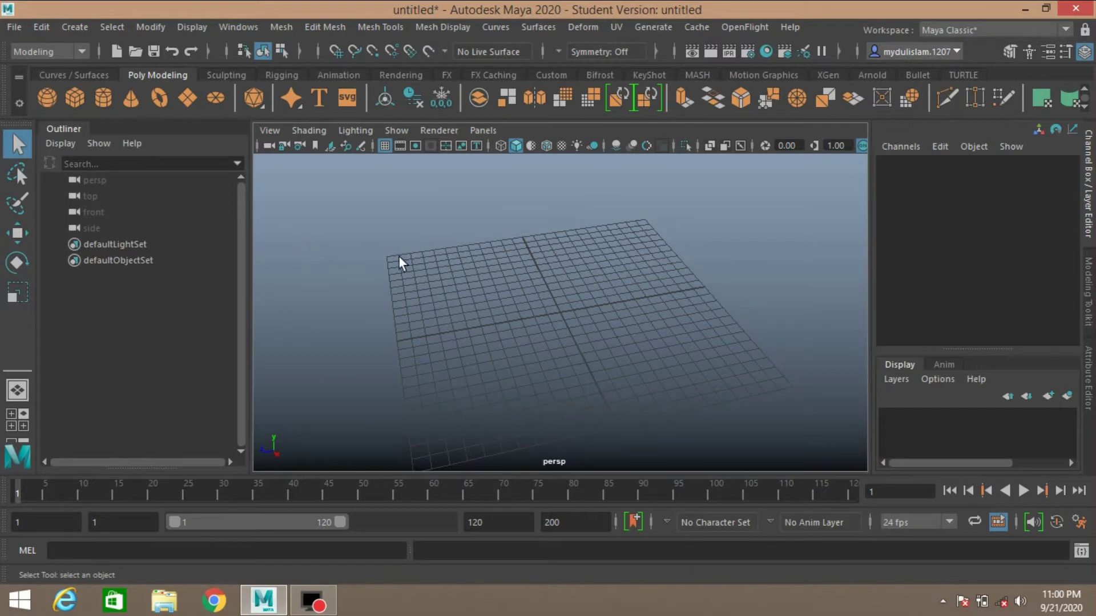
Step: Create a 3D Type object and select its placeholder text for replacement
click(74, 27)
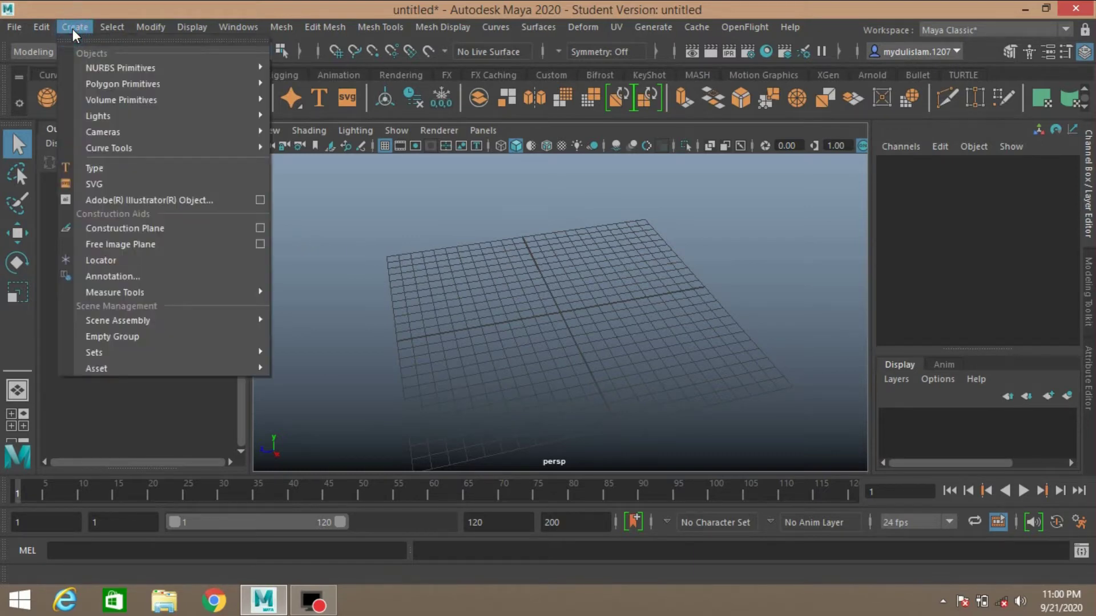
click(160, 167)
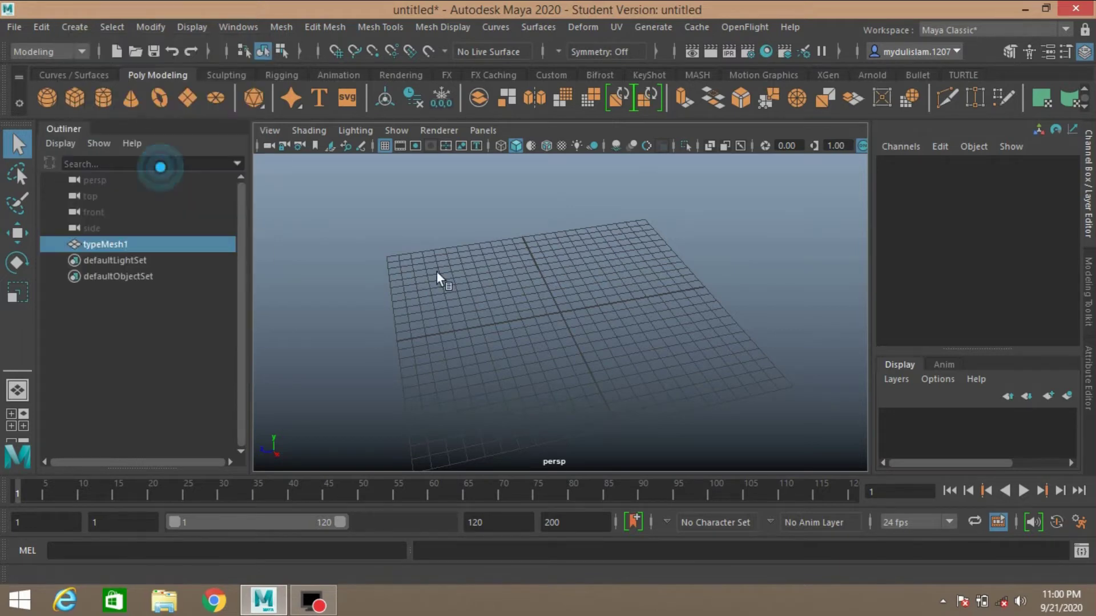
click(817, 275)
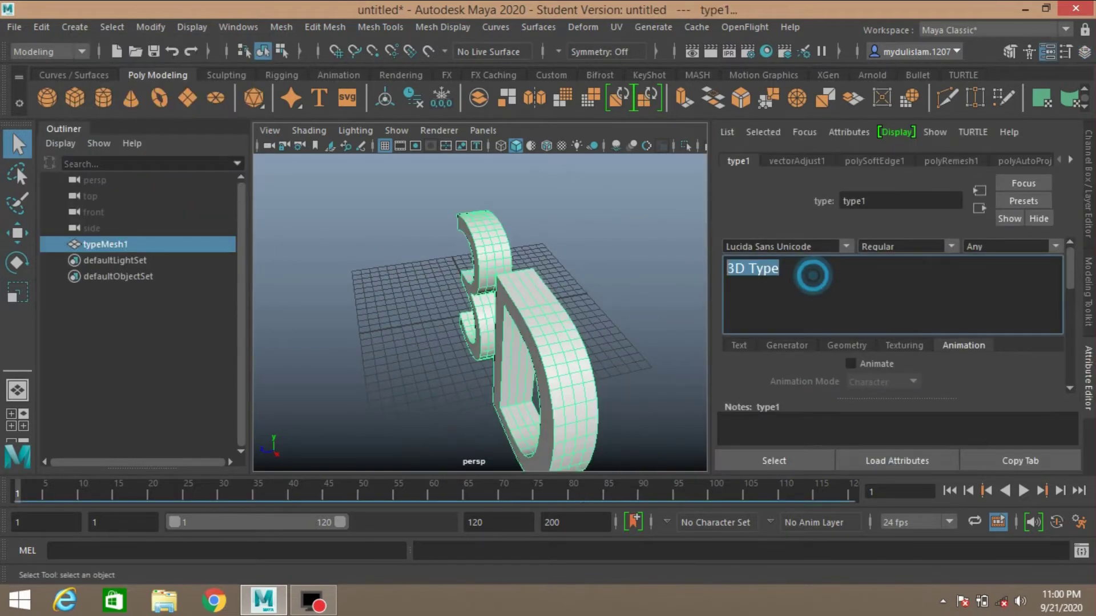
text(M)
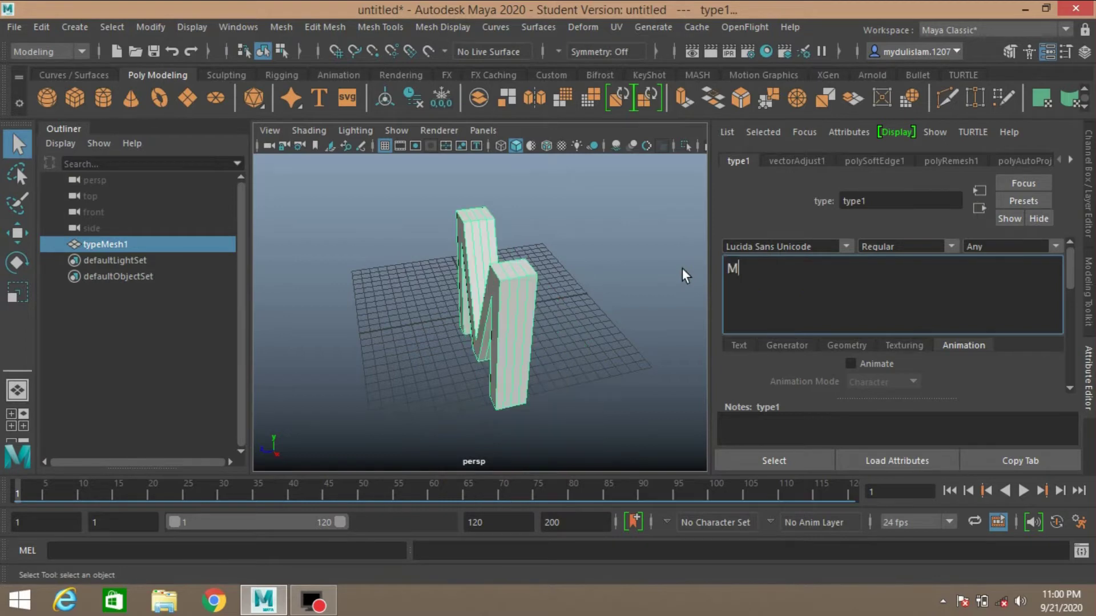
text(aya 2020 animation)
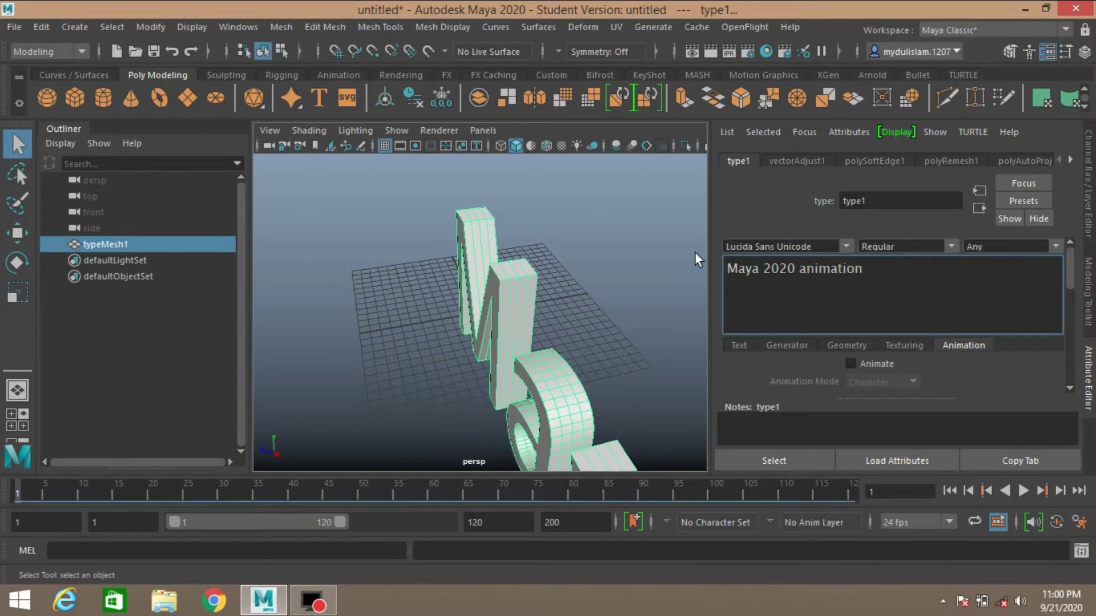
Step: Set the 3D text's font to Segoe Print and orbit the camera to face the text
click(844, 247)
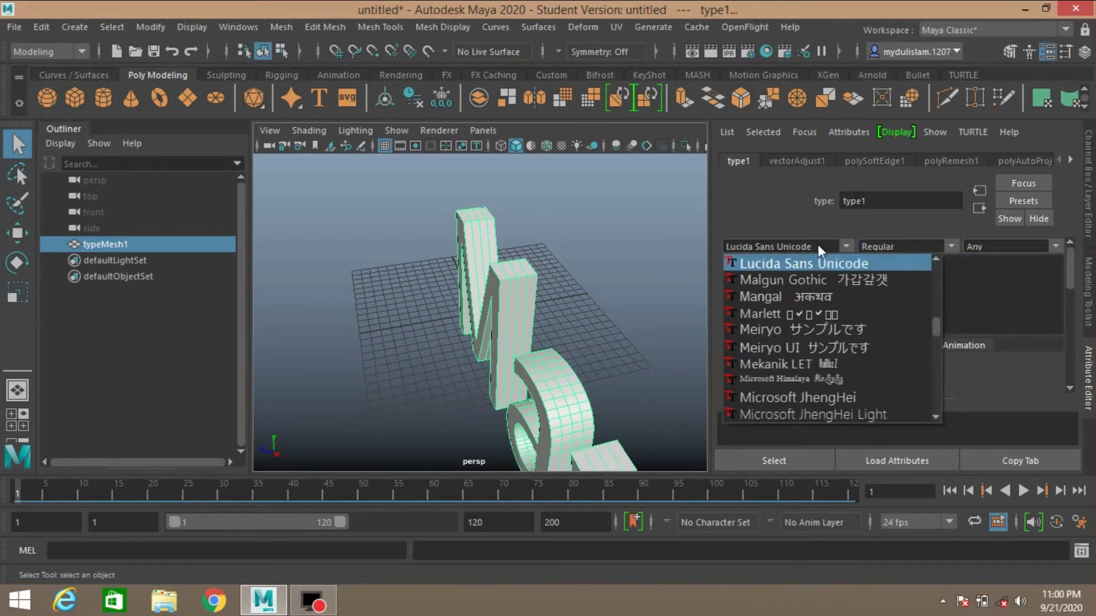
click(817, 248)
text(segoe Print)
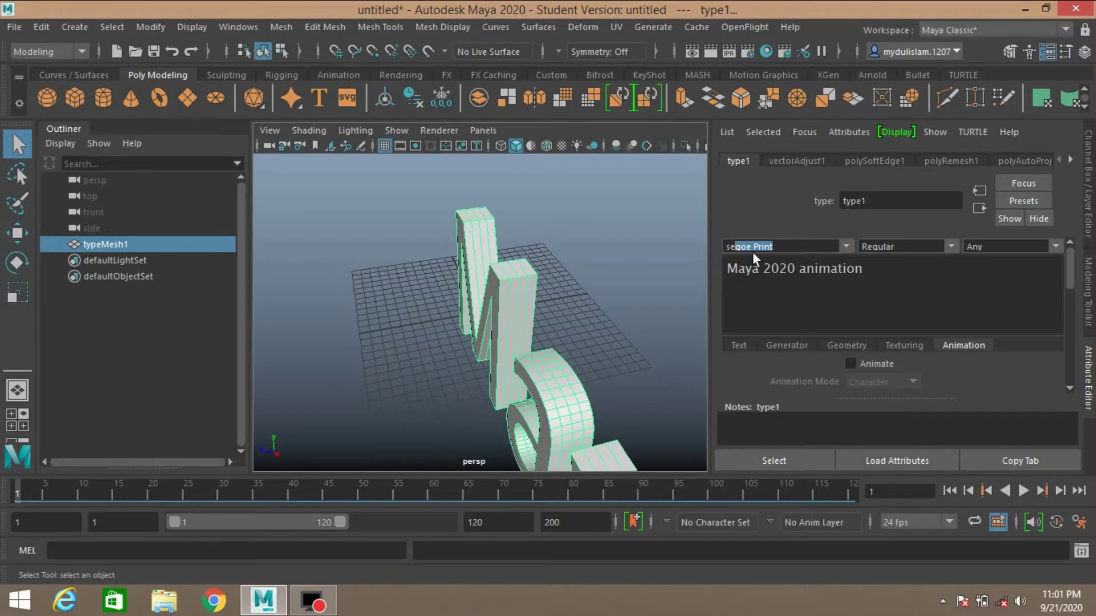
click(786, 247)
click(519, 307)
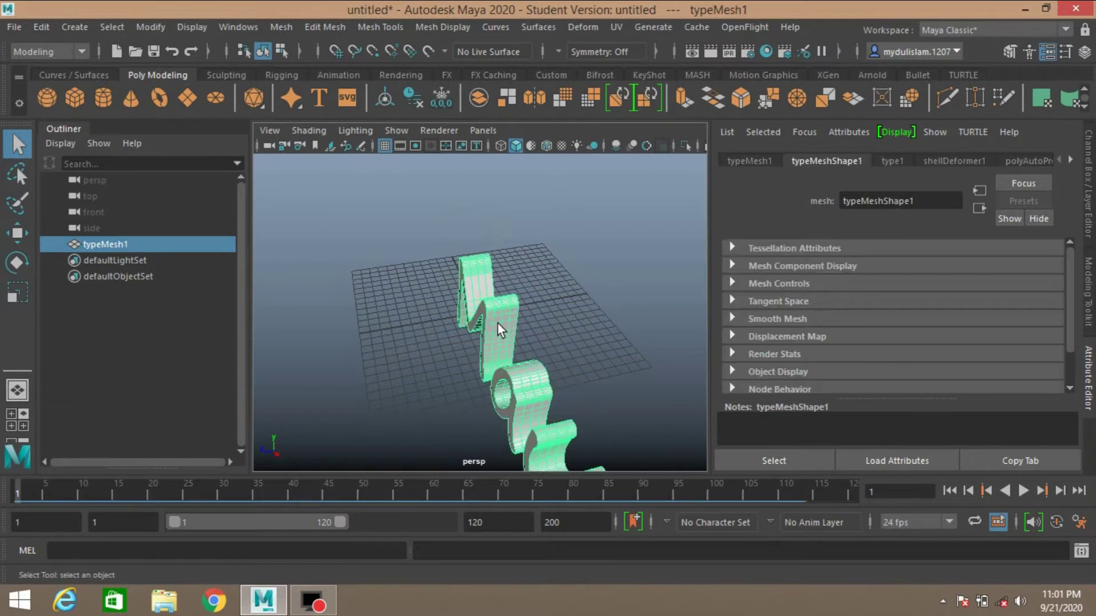
mouse_move(497, 323)
alt+mouse_down()
mouse_move(638, 313)
mouse_move(519, 299)
alt+mouse_up()
scroll(519, 299, up, 3)
alt+middle_drag(562, 308, 469, 313)
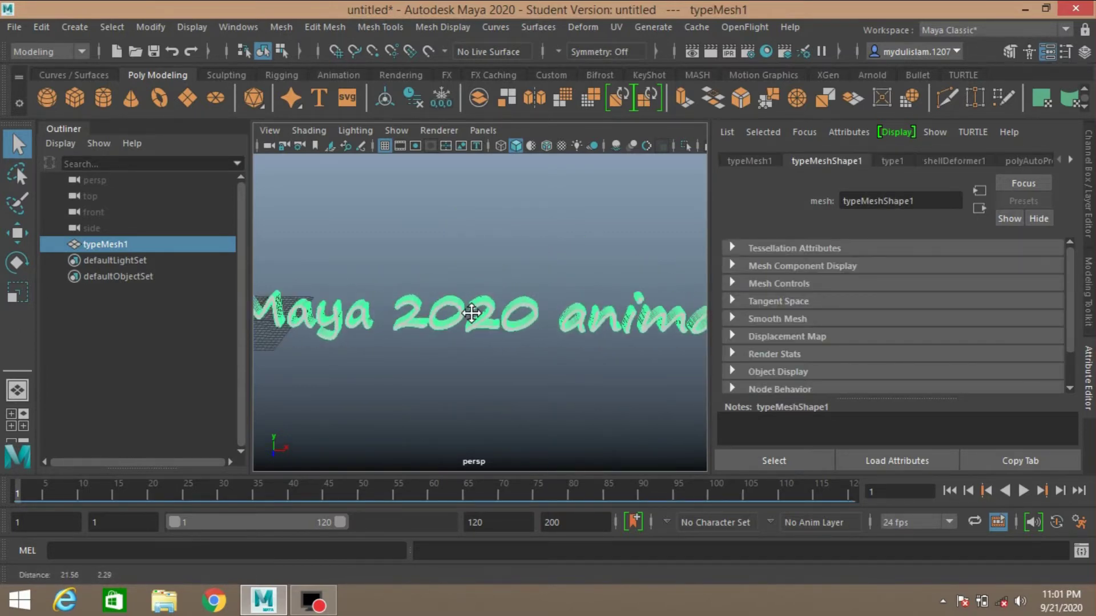
scroll(472, 314, down, 2)
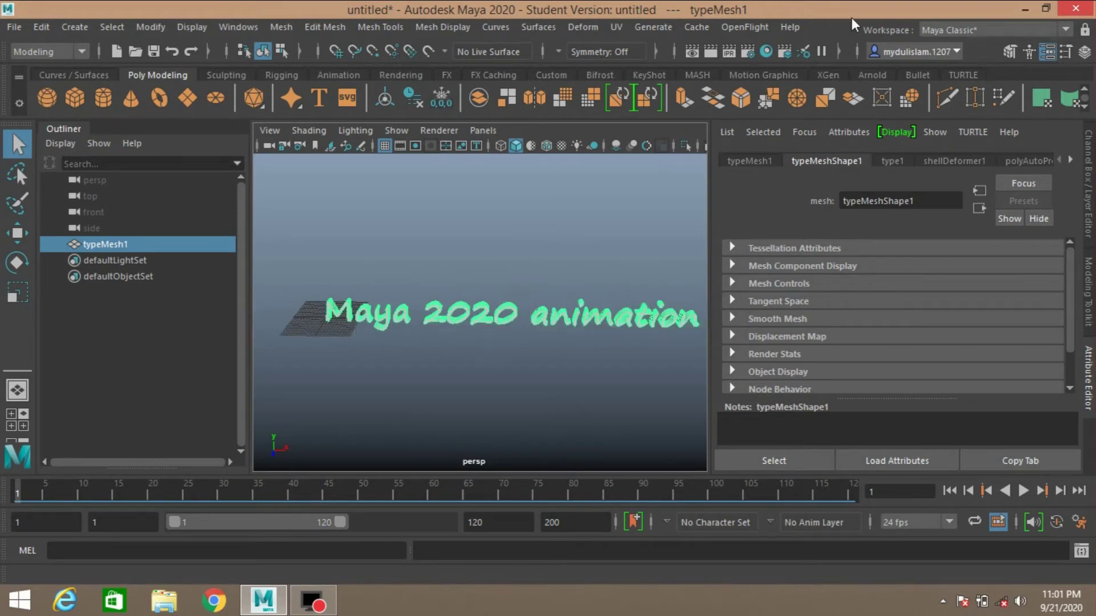
Step: Center the text's pivot and scale it down to about 0.23
click(147, 25)
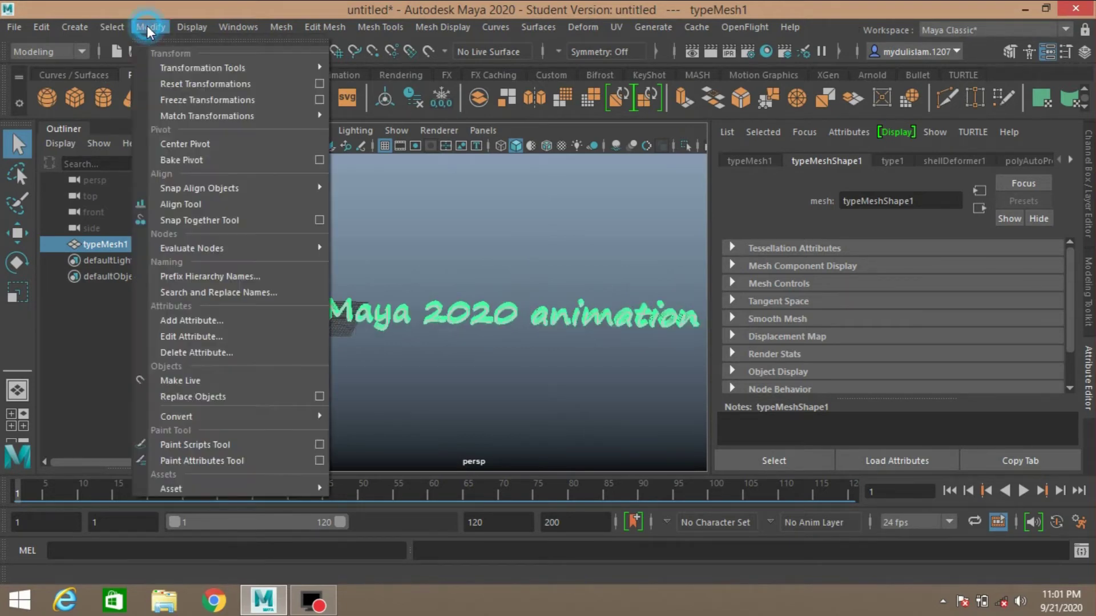
click(186, 143)
click(21, 291)
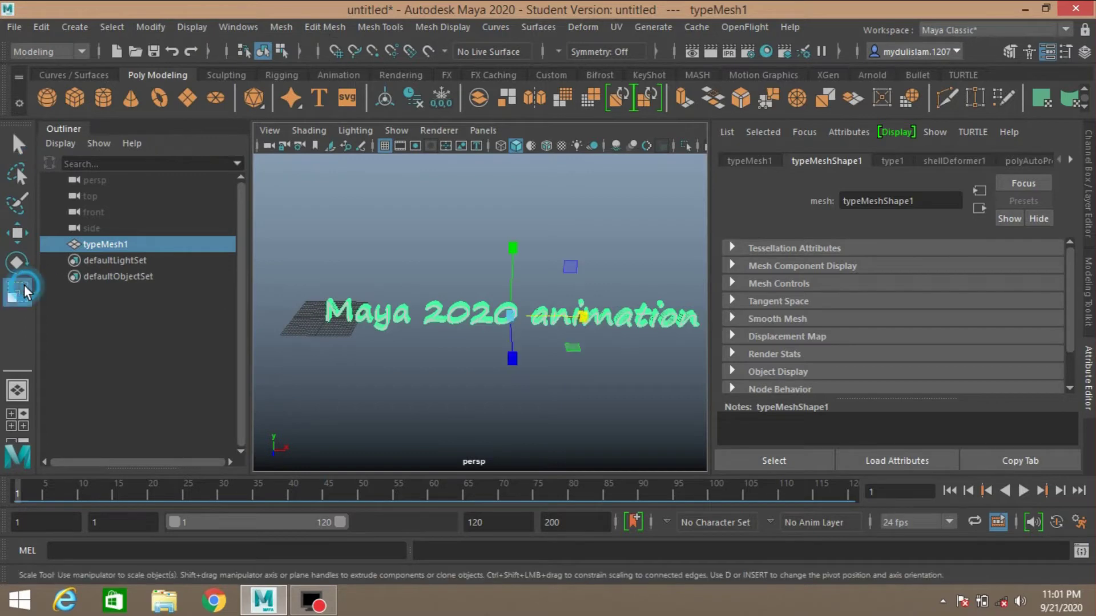
drag(510, 319, 368, 349)
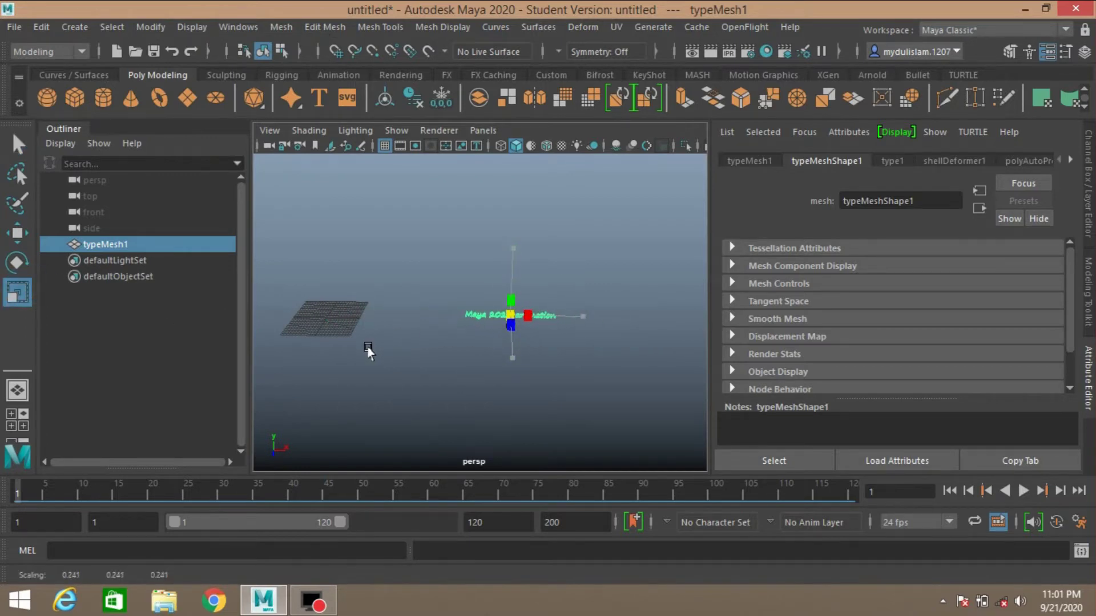
drag(368, 349, 365, 354)
Step: Move the text left over the centre of the grid and frame it in the view
click(17, 232)
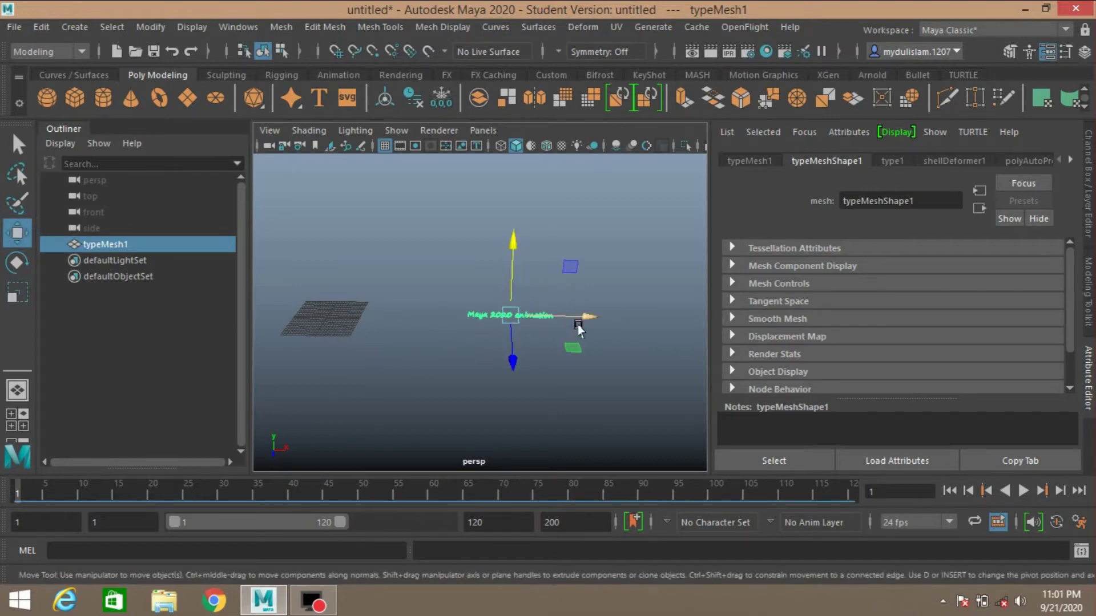
drag(586, 319, 403, 328)
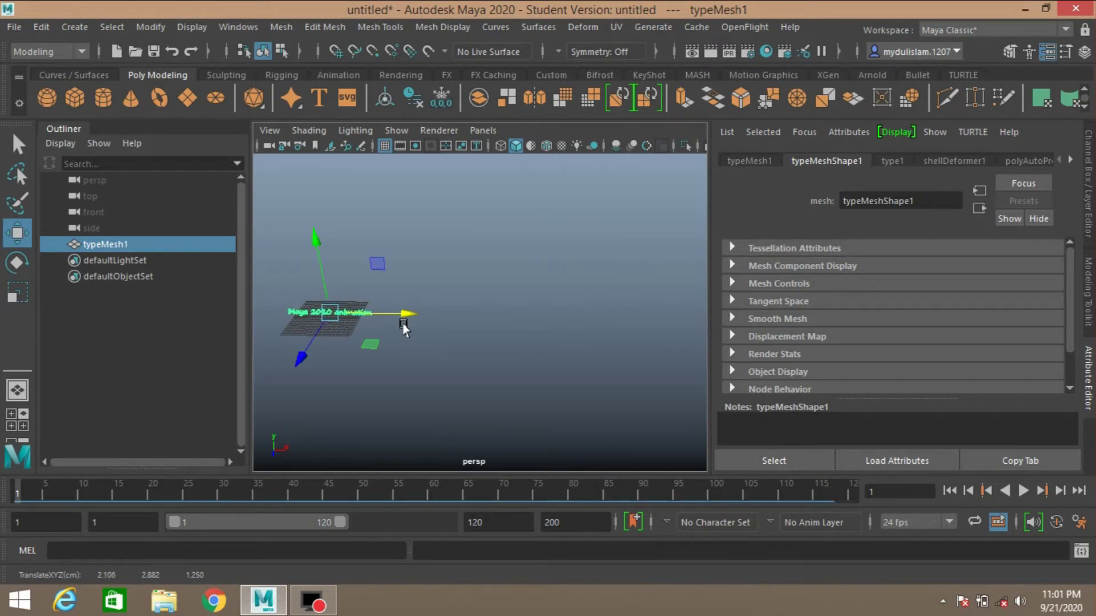
key(f)
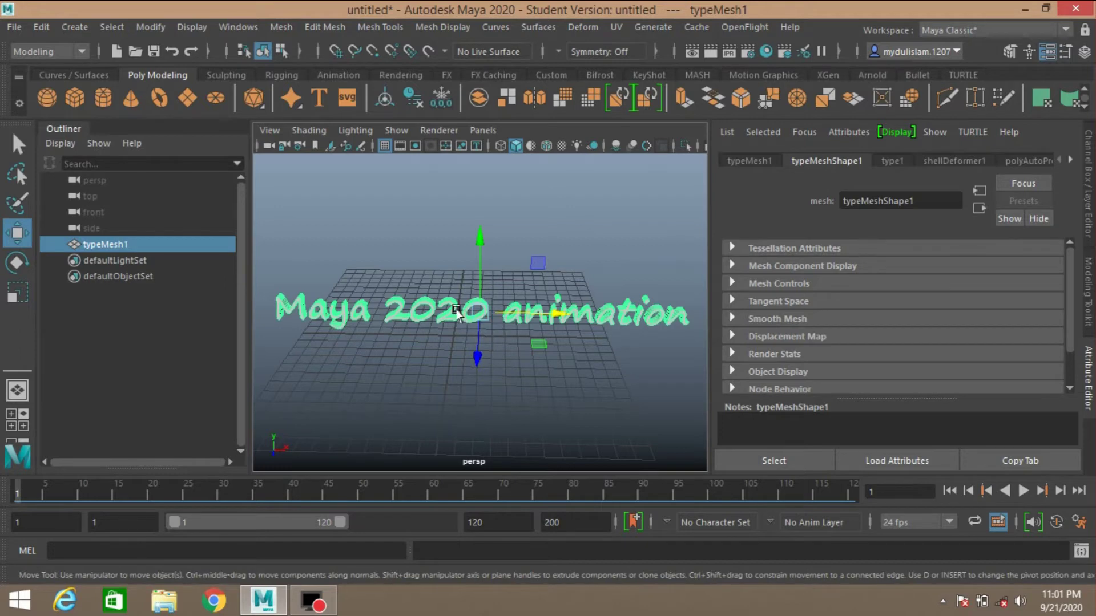
Step: Assign a new Lambert material to the text and start mapping a texture to its Color
right_drag(459, 313, 426, 563)
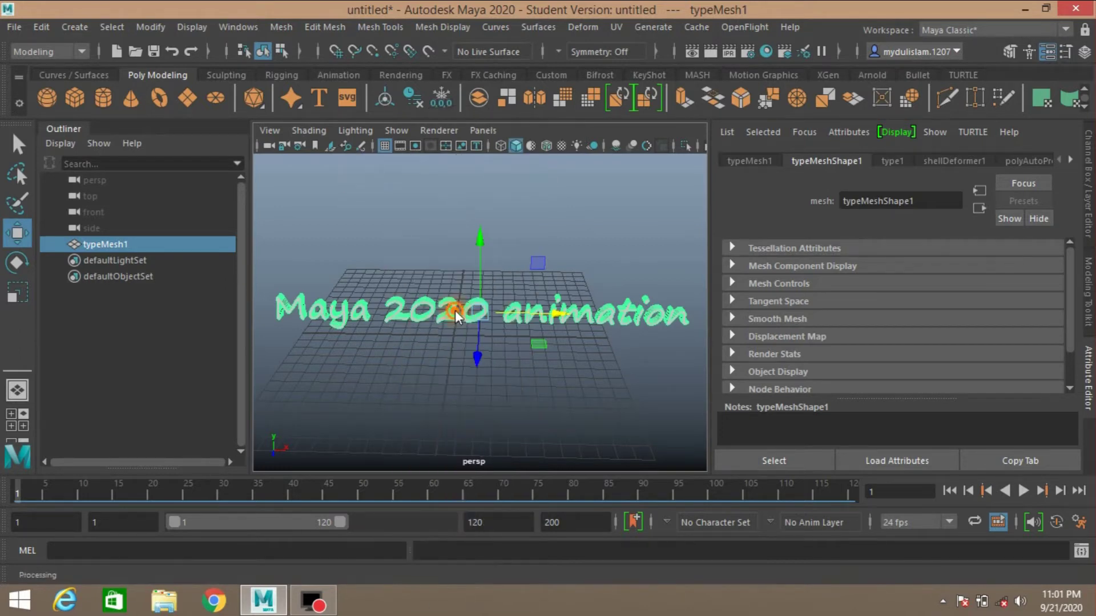
right_drag(454, 159, 431, 565)
click(495, 317)
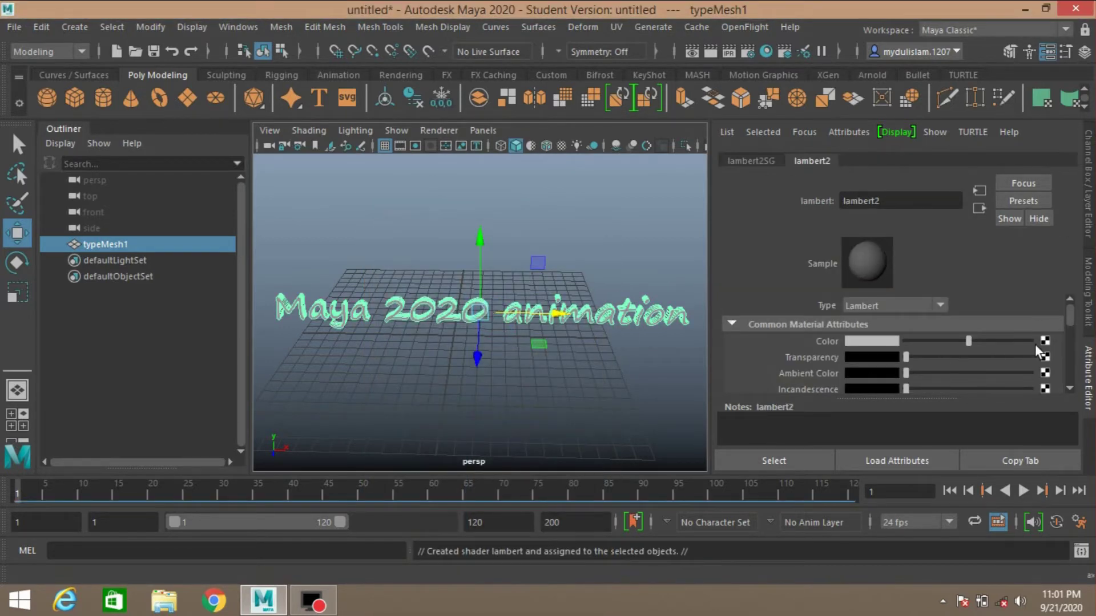
click(1045, 342)
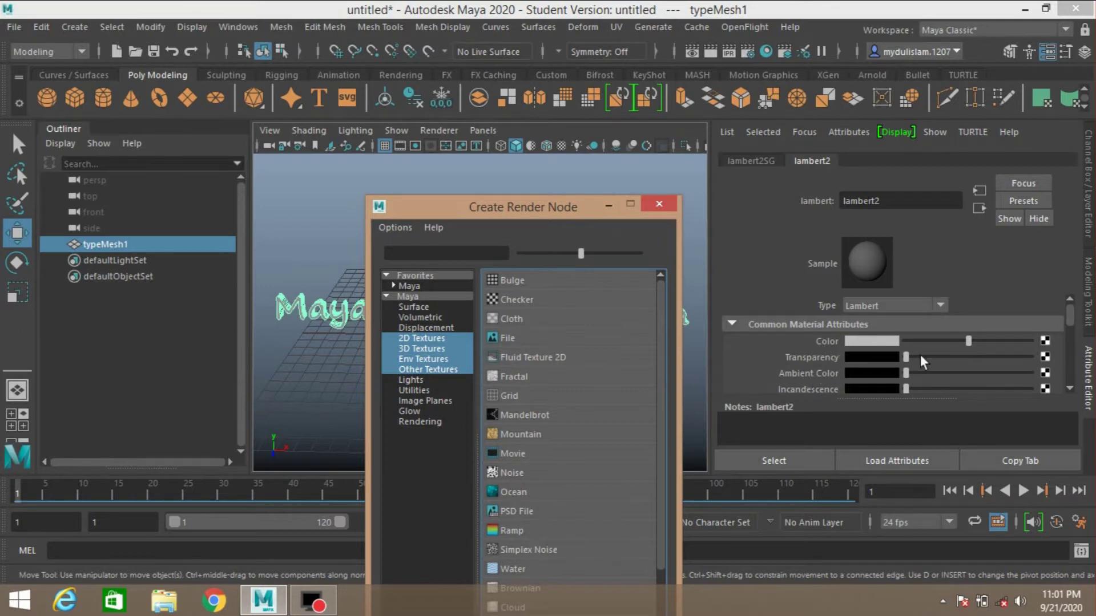
Step: Create a Ramp texture and set its stops to red and yellow, adding another colour band
click(515, 529)
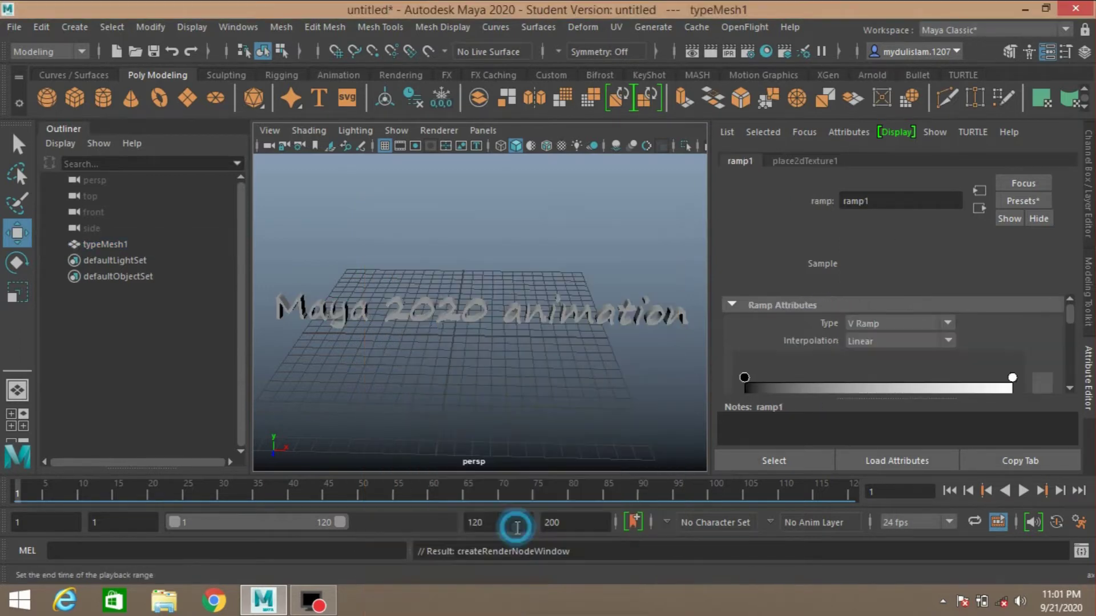
scroll(800, 351, down, 2)
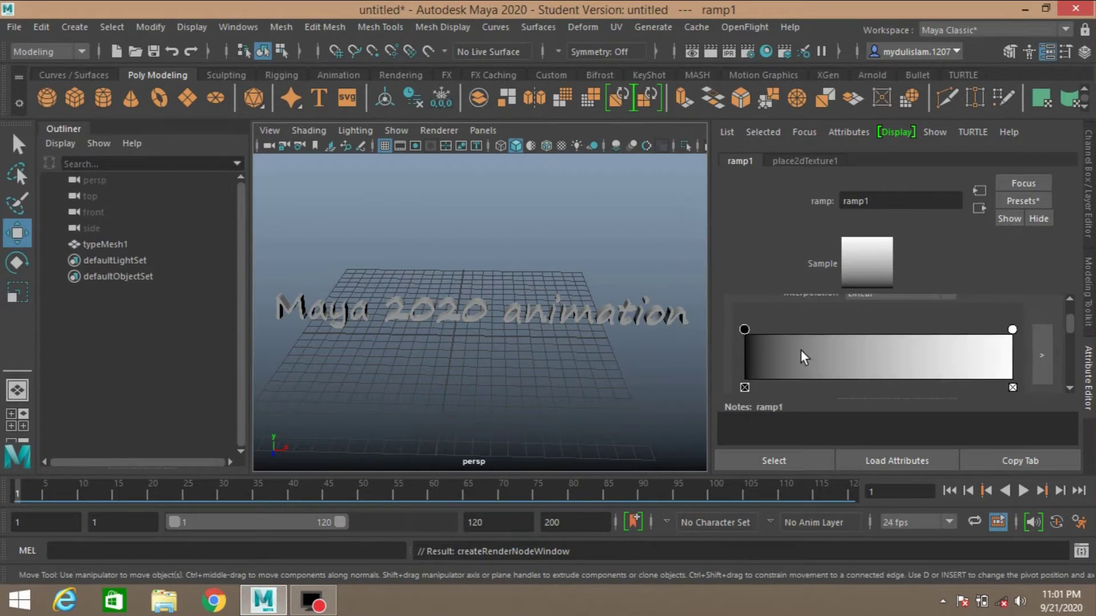
click(744, 330)
scroll(779, 337, down, 2)
scroll(783, 336, up, 1)
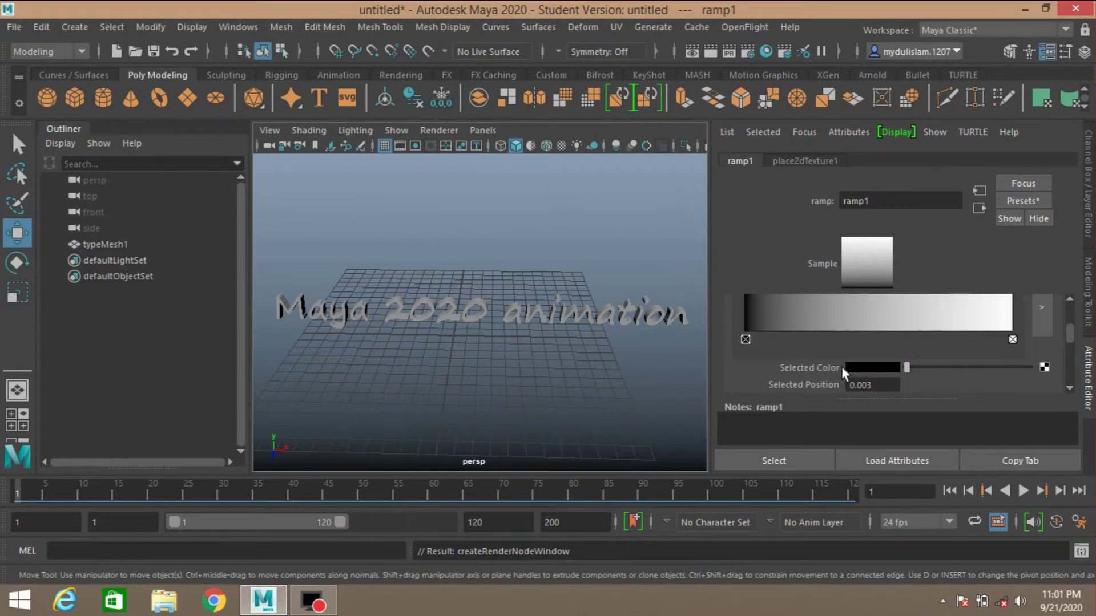
click(859, 371)
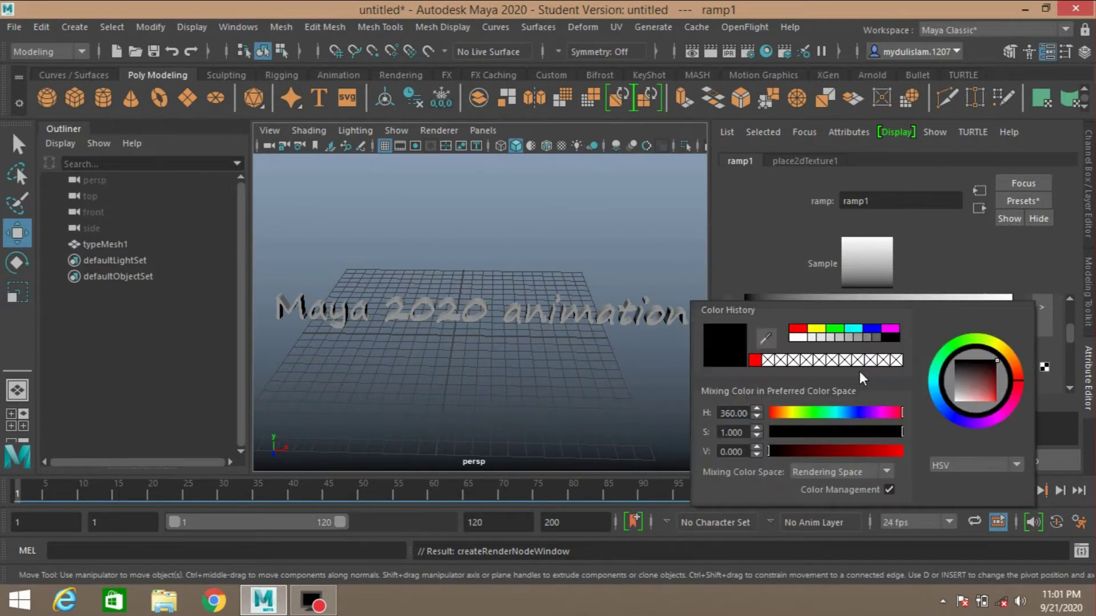
click(794, 329)
scroll(841, 372, up, 1)
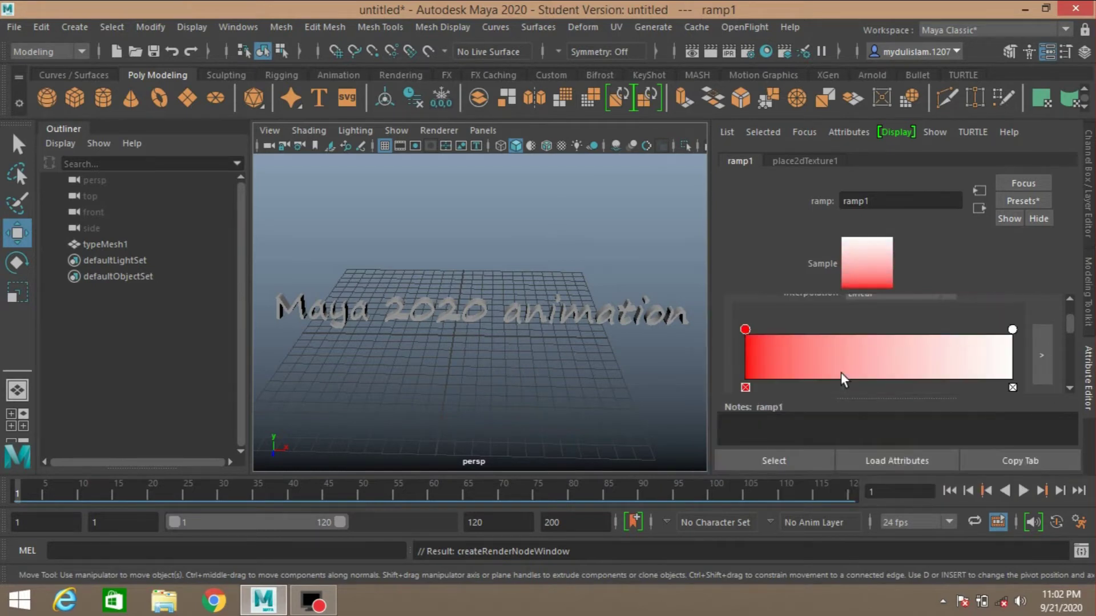
click(1011, 330)
scroll(916, 347, down, 1)
click(876, 369)
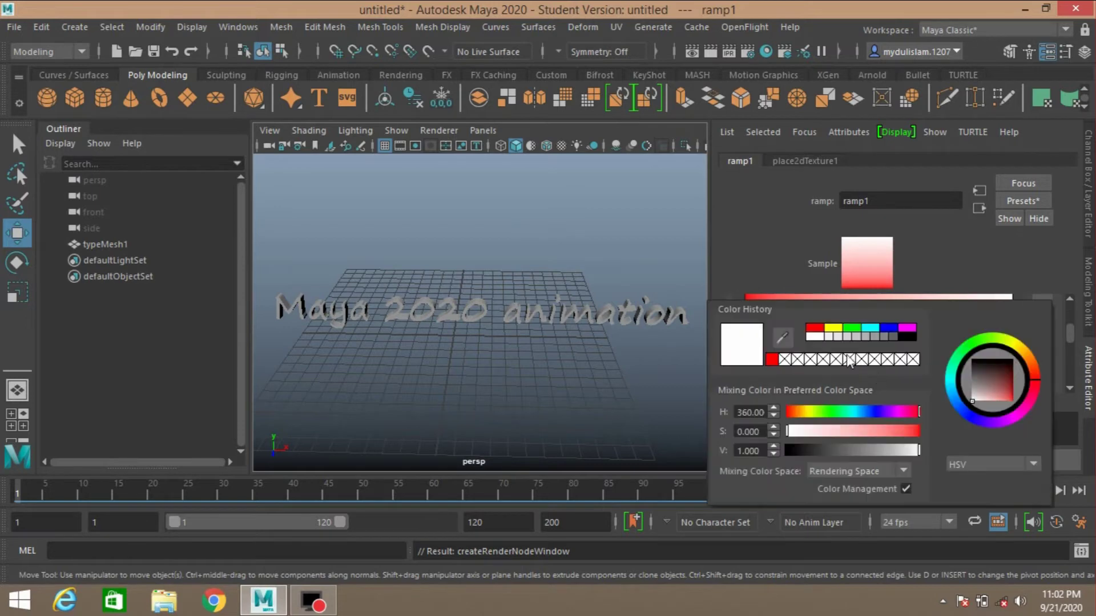
click(832, 329)
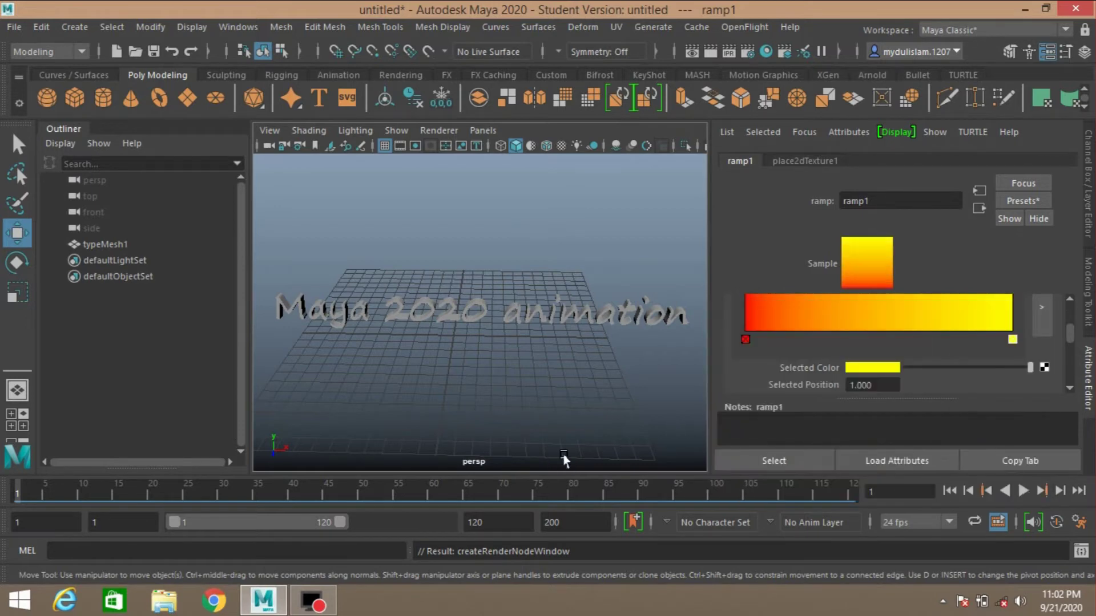
scroll(822, 377, up, 1)
scroll(826, 374, down, 1)
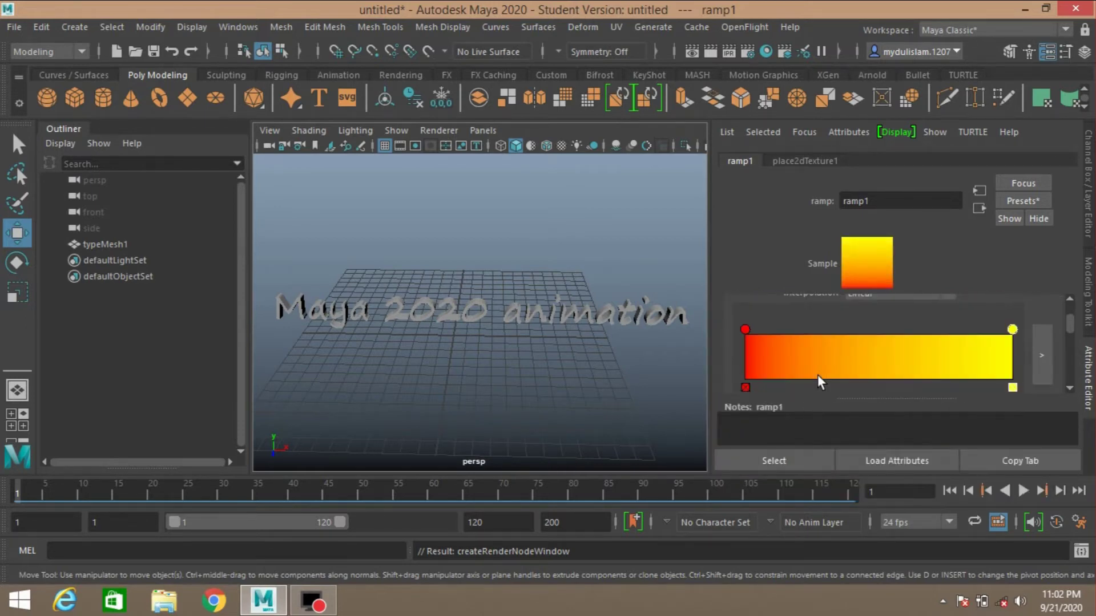
mouse_move(762, 338)
mouse_down()
mouse_move(941, 350)
mouse_move(806, 346)
mouse_up()
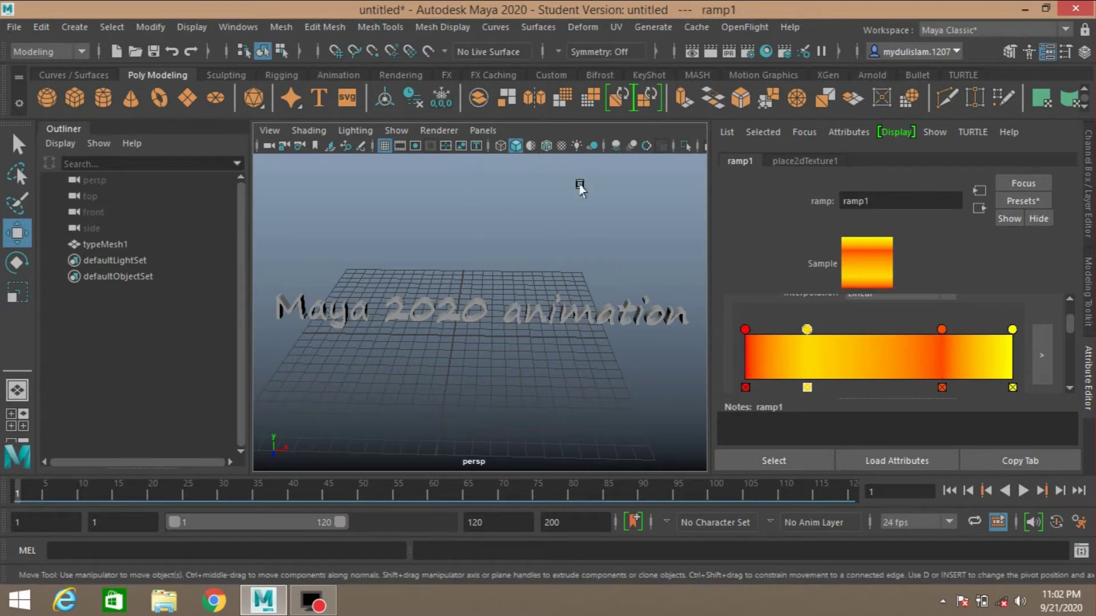
Step: Switch to the Channel Box and enable Textured display so the text shows its red-yellow ramp
click(1088, 200)
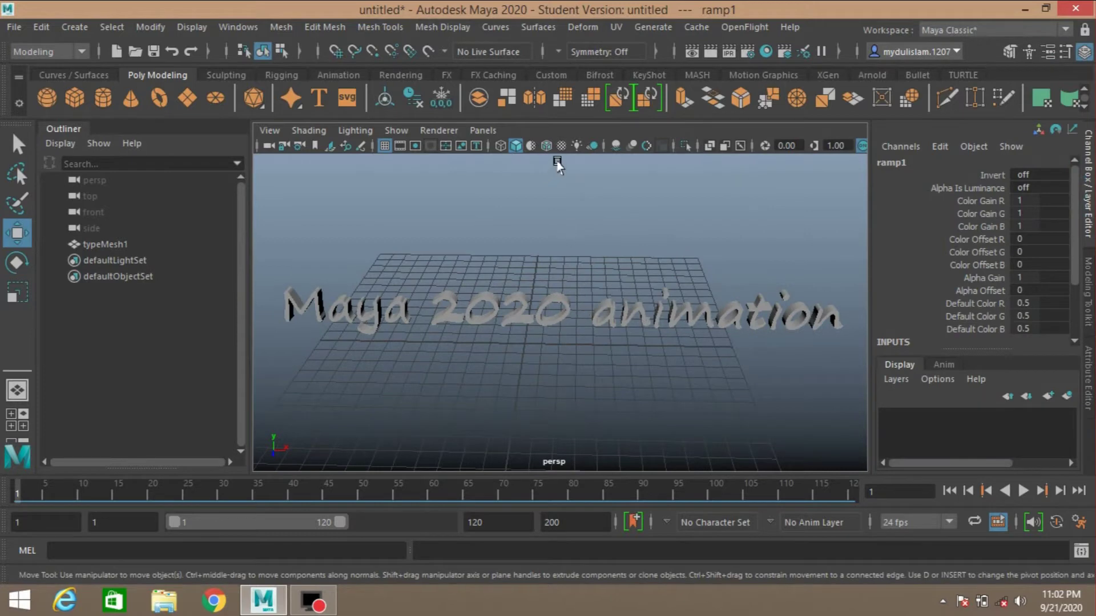
click(561, 147)
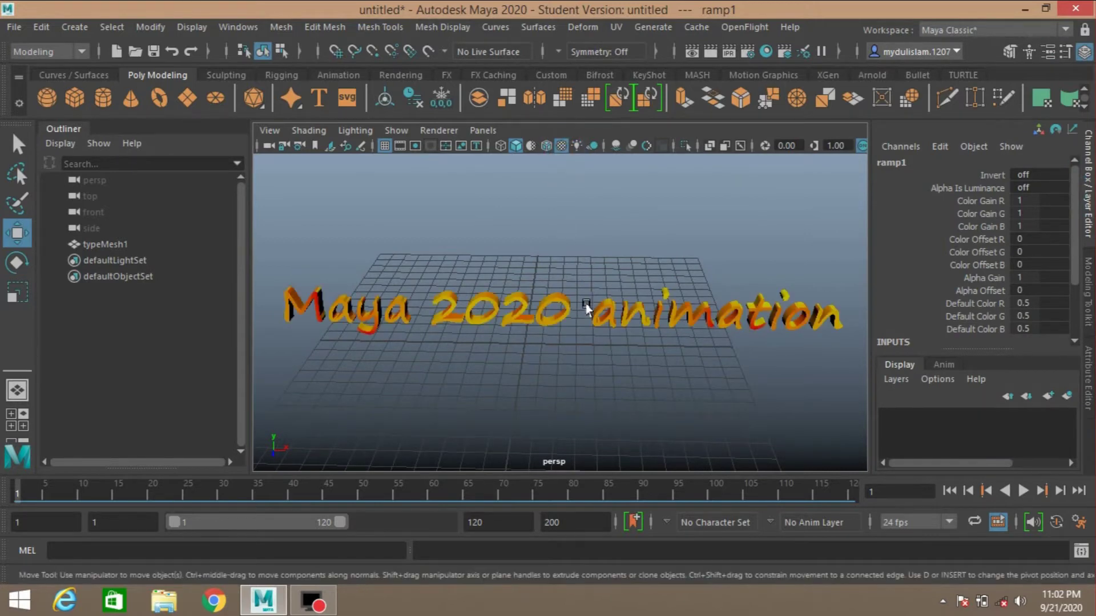
alt+drag(596, 317, 605, 312)
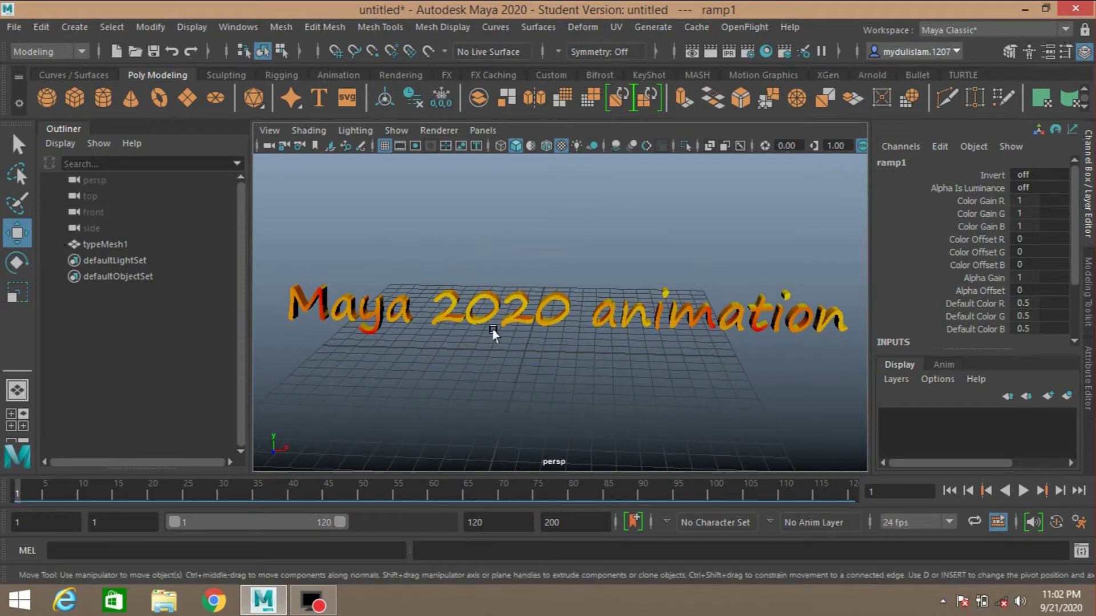
Step: Select the typeMesh1 text and hide it with Ctrl+H, leaving only the grid
click(504, 319)
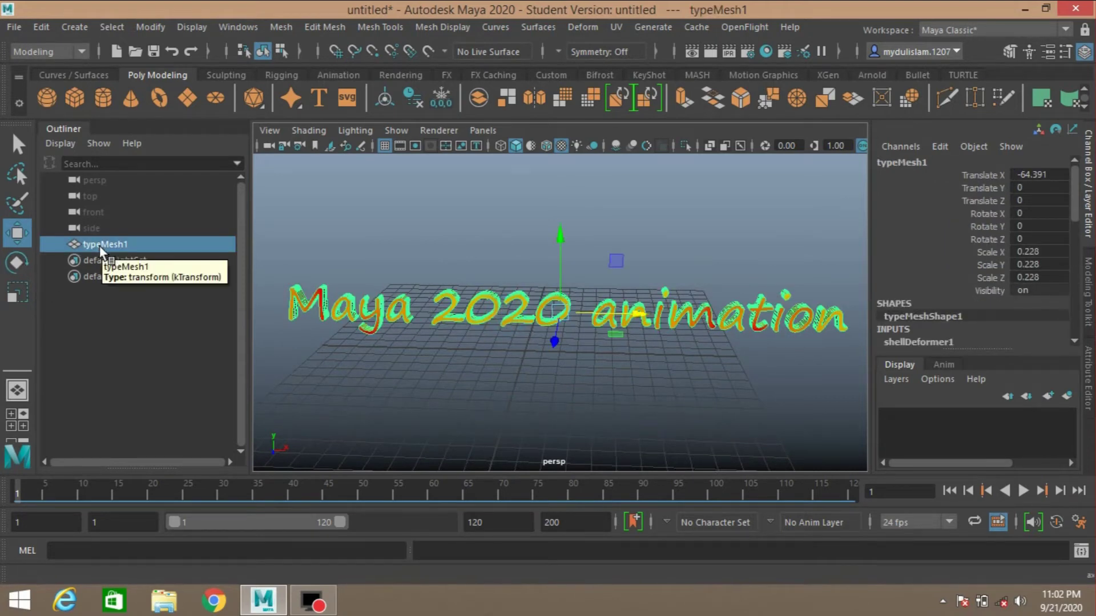
key(ctrl+h)
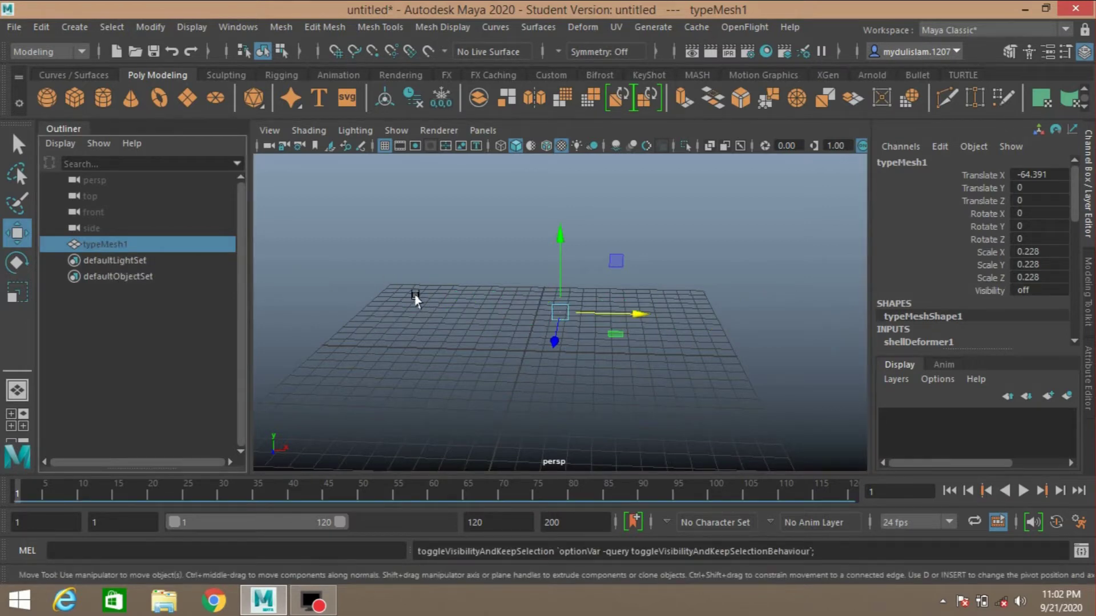
click(76, 26)
mouse_move(172, 84)
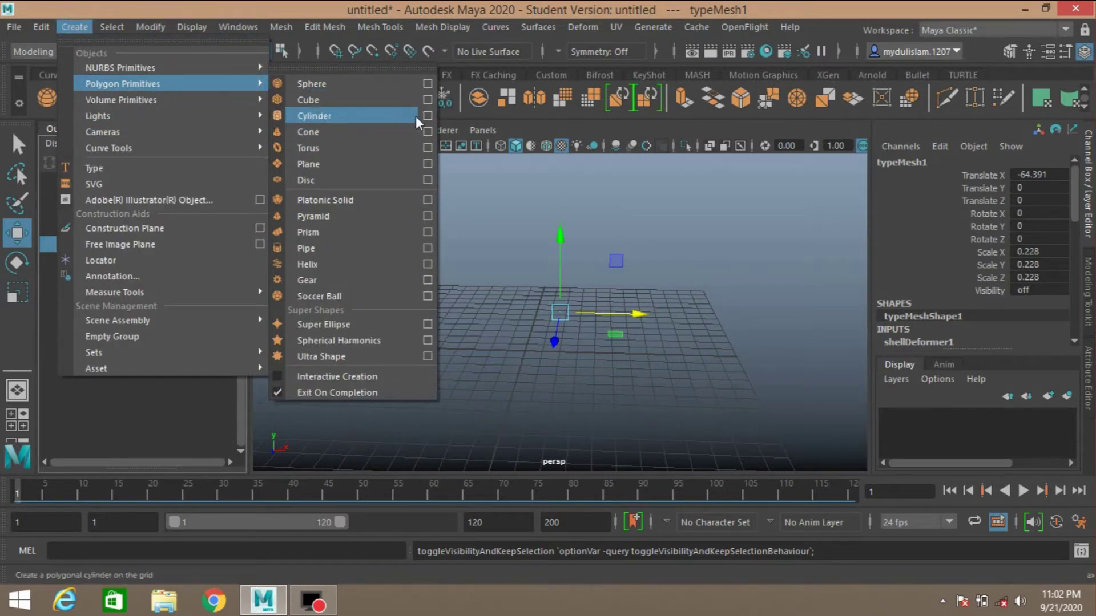
Step: Create a polygon cylinder with Radius 10, Subdivisions Caps 2 and Subdivisions Axis 26
click(407, 119)
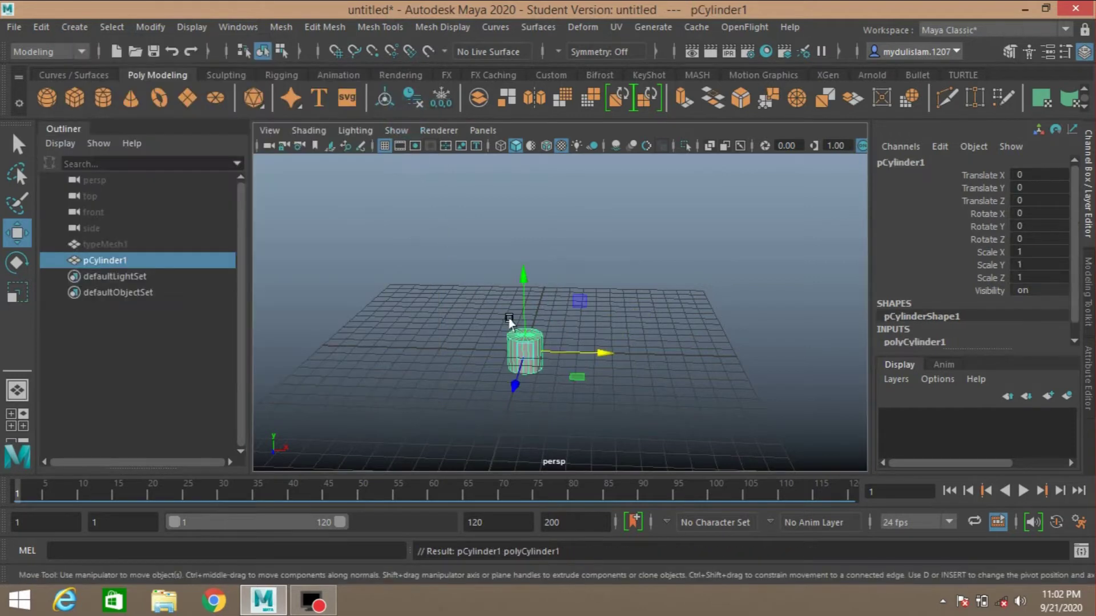
scroll(945, 341, down, 1)
click(928, 329)
scroll(928, 330, down, 2)
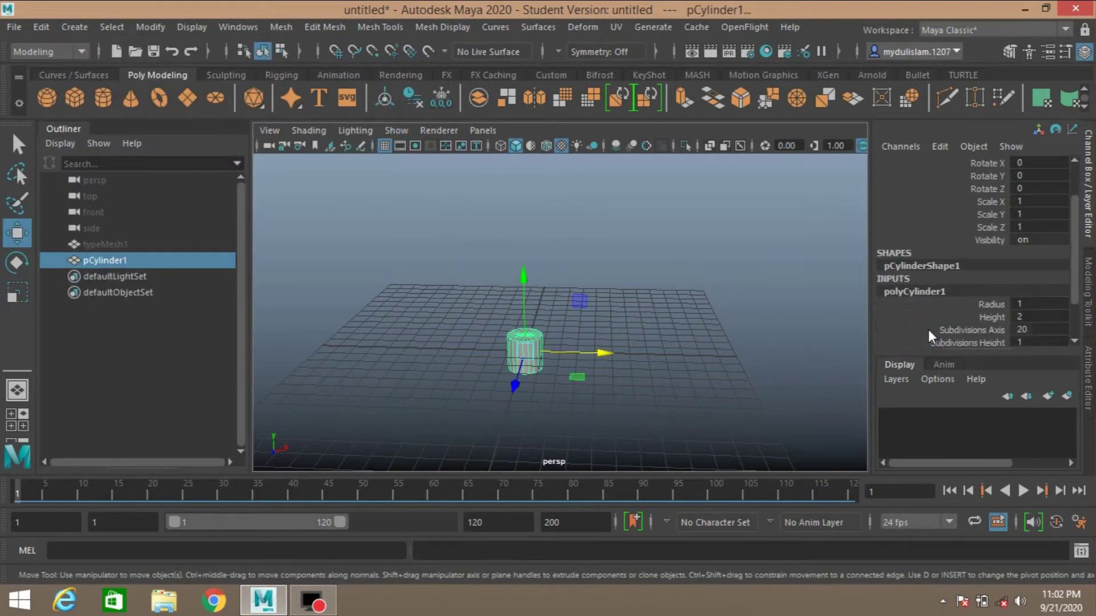
double_click(1025, 304)
text(10)
key(Return)
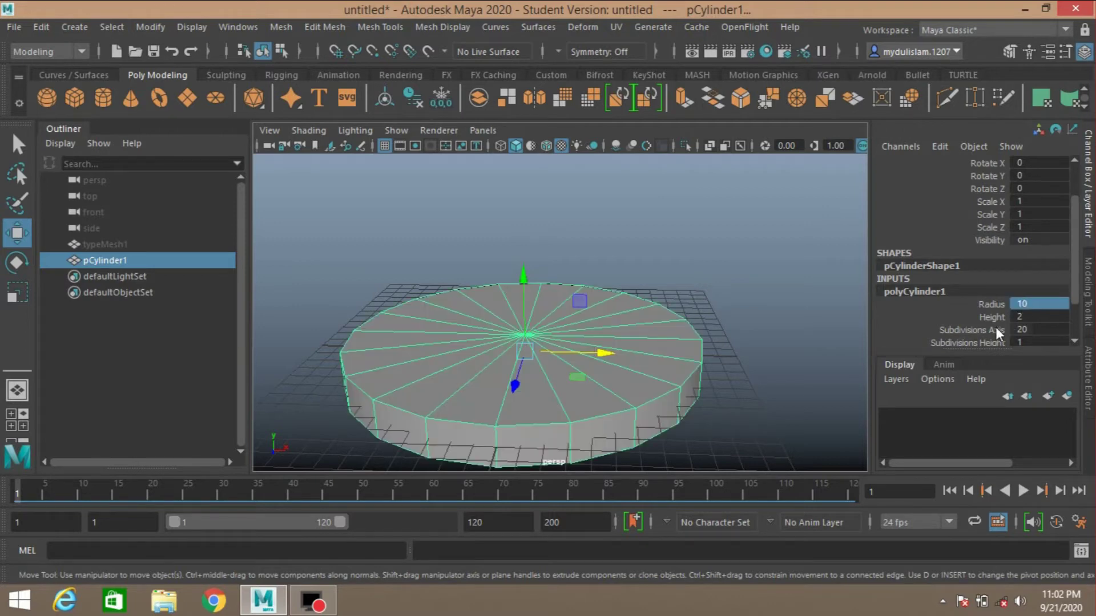
scroll(978, 330, down, 1)
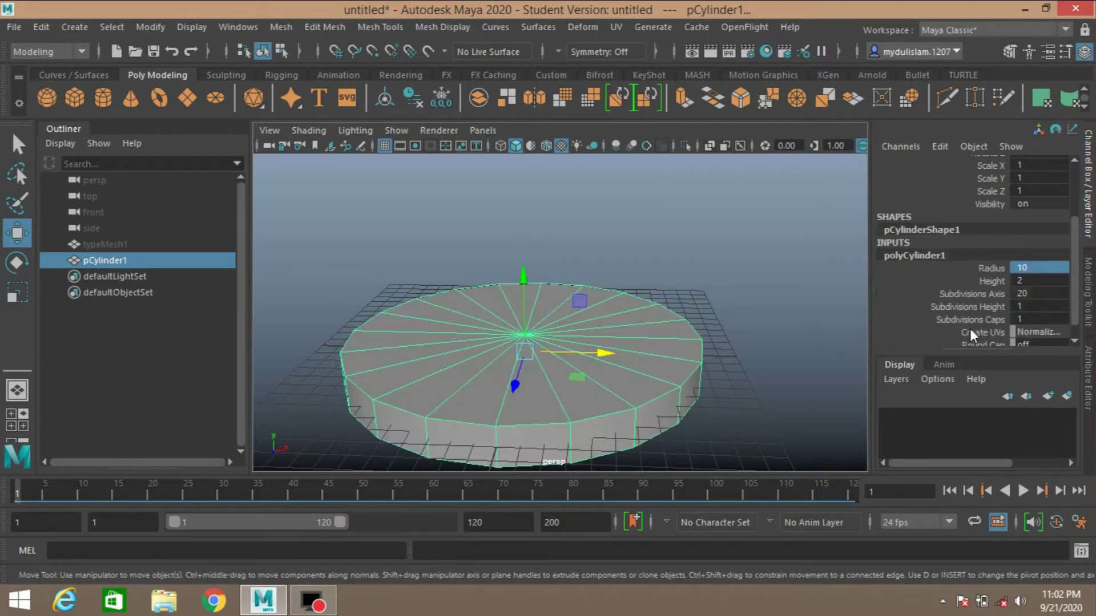
double_click(1021, 319)
text(2)
key(Return)
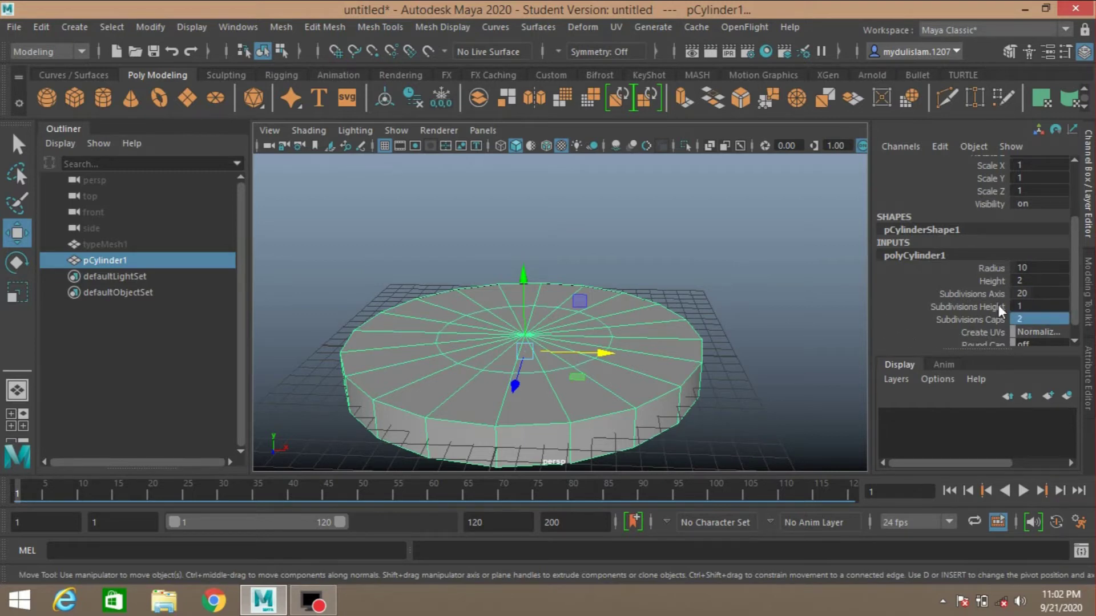
double_click(1024, 294)
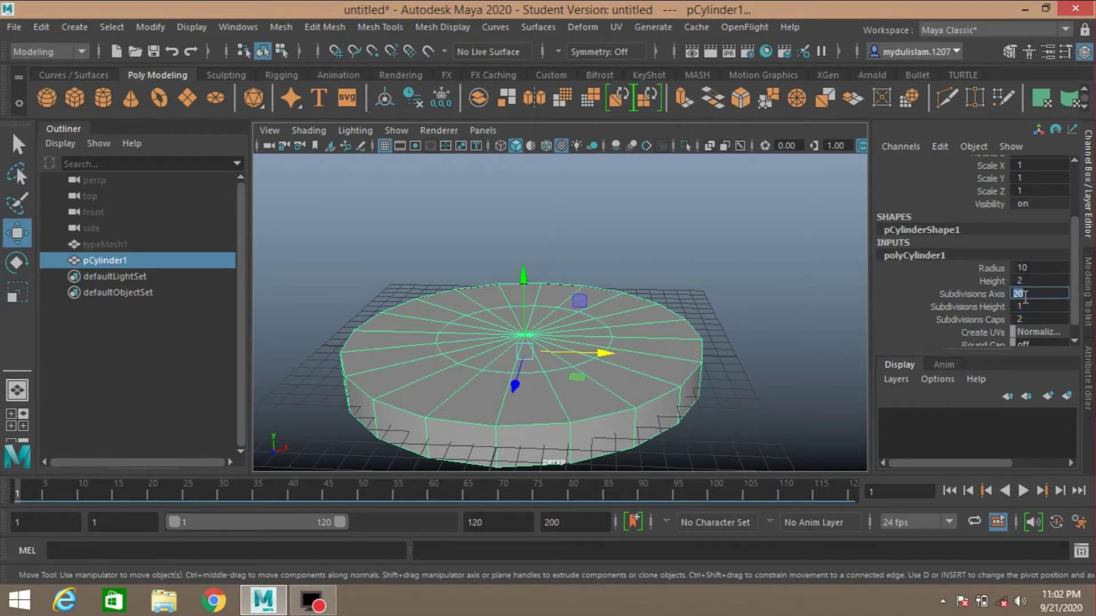
text(26)
key(Return)
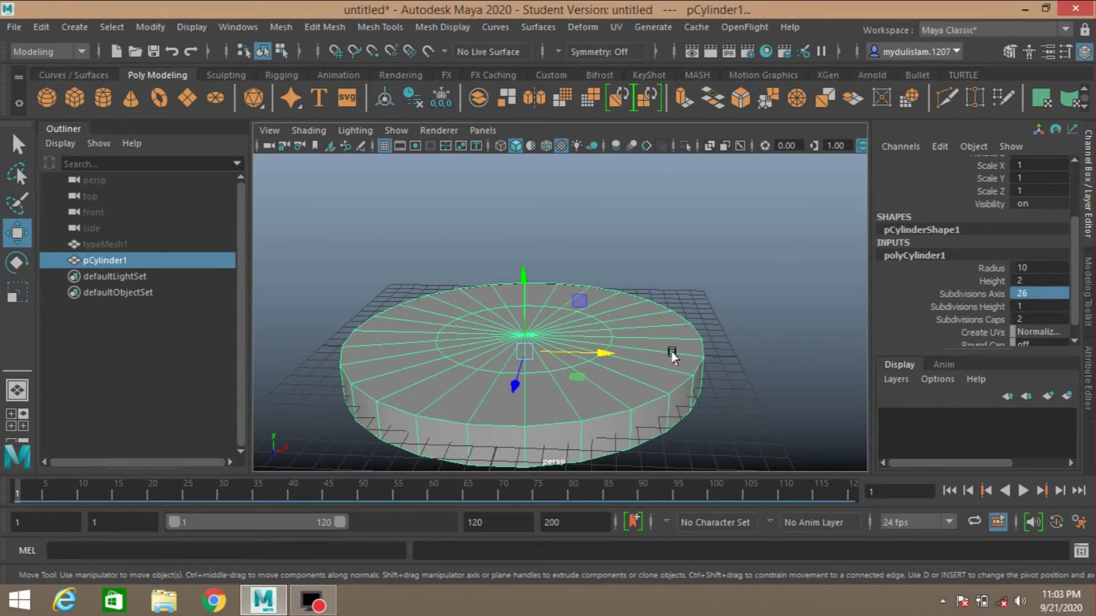
Step: Switch to Face mode and flatten the cylinder by selecting its side faces in the side view
click(1008, 54)
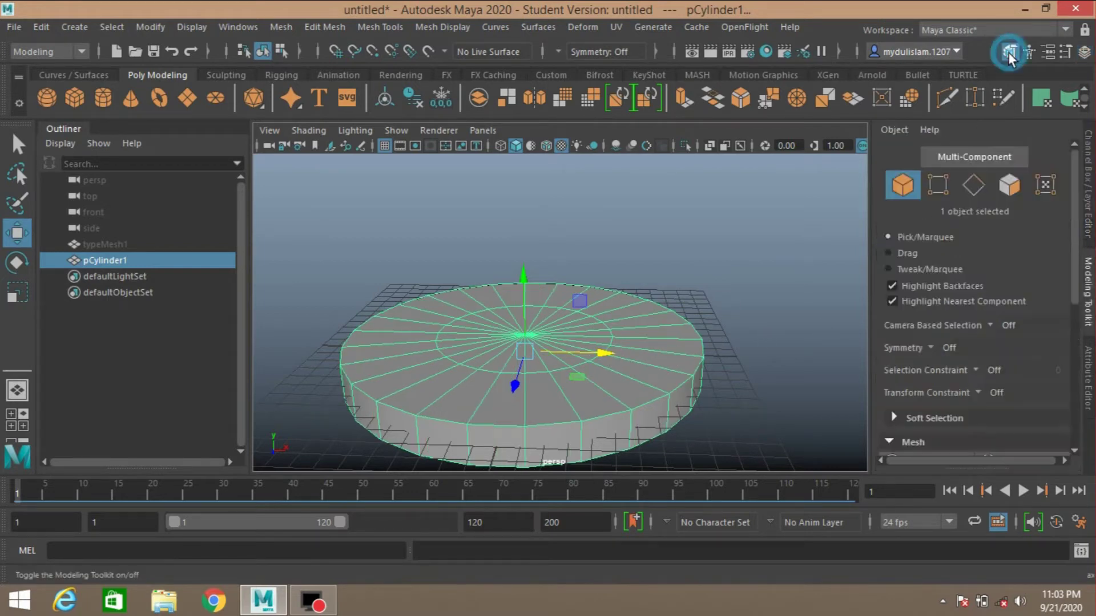
click(1012, 186)
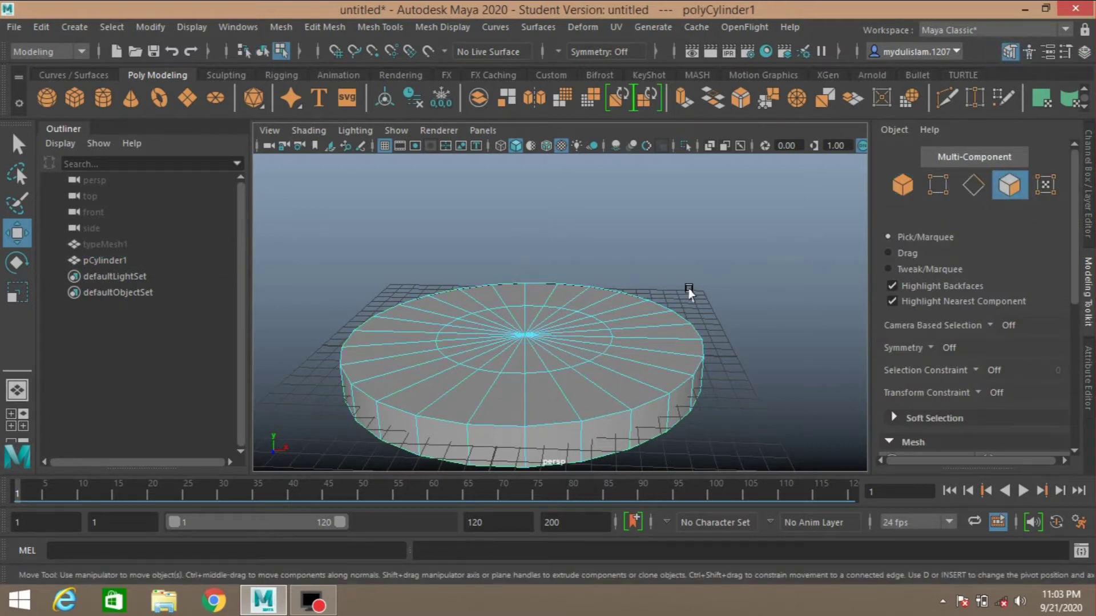
key(space)
key(space)
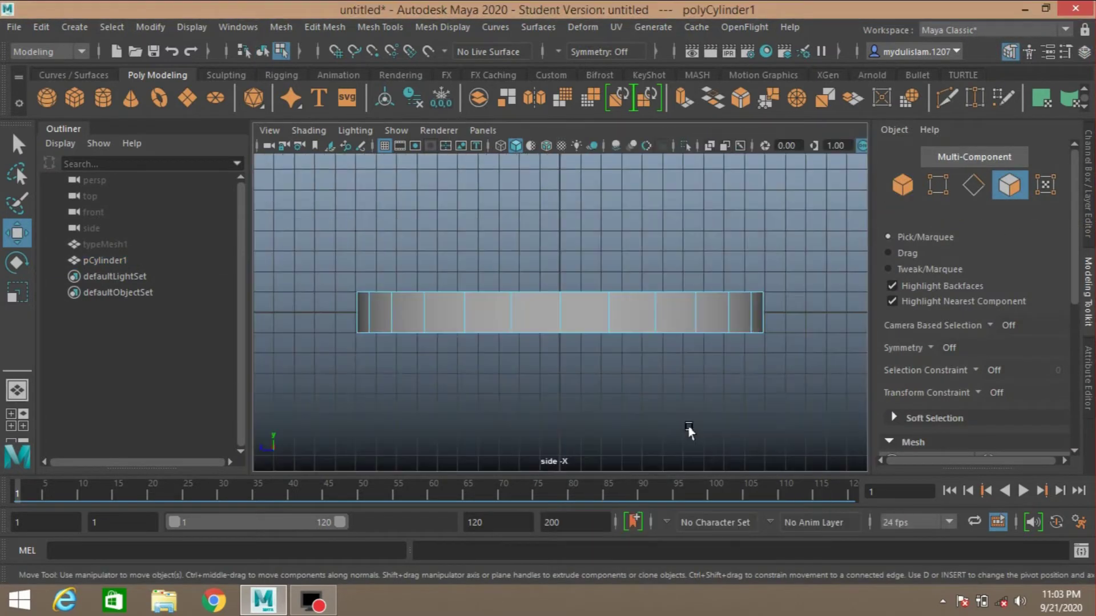
drag(827, 401, 325, 310)
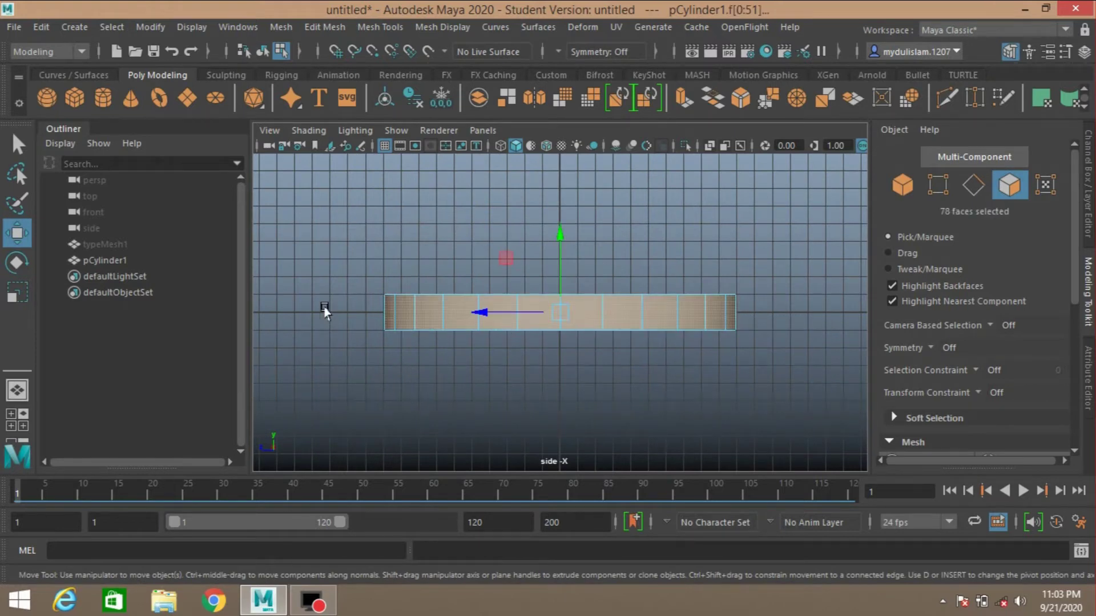
click(323, 310)
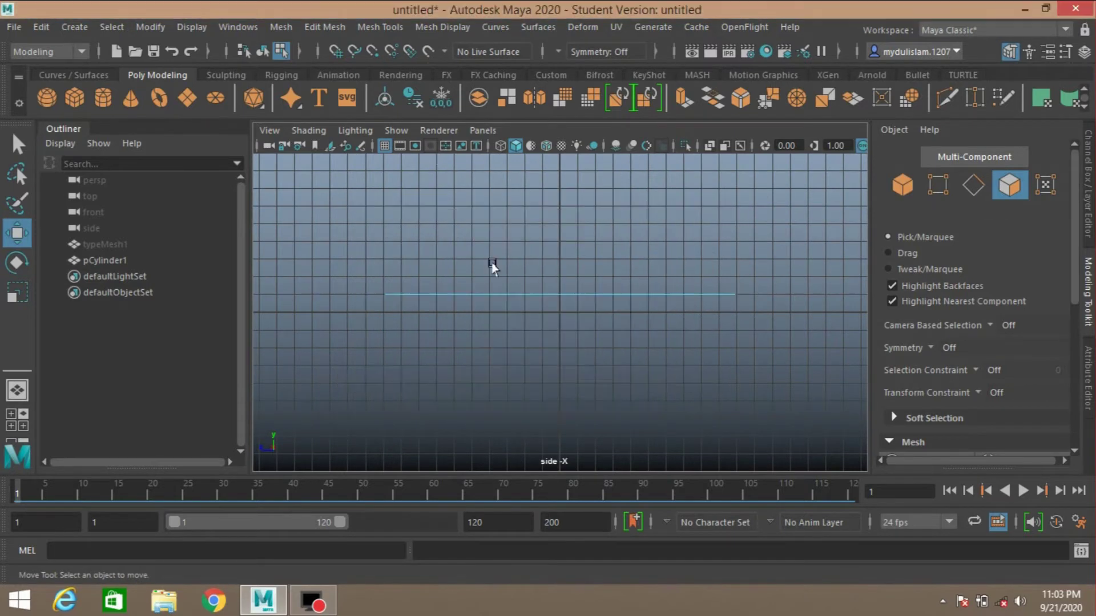
key(space)
key(space)
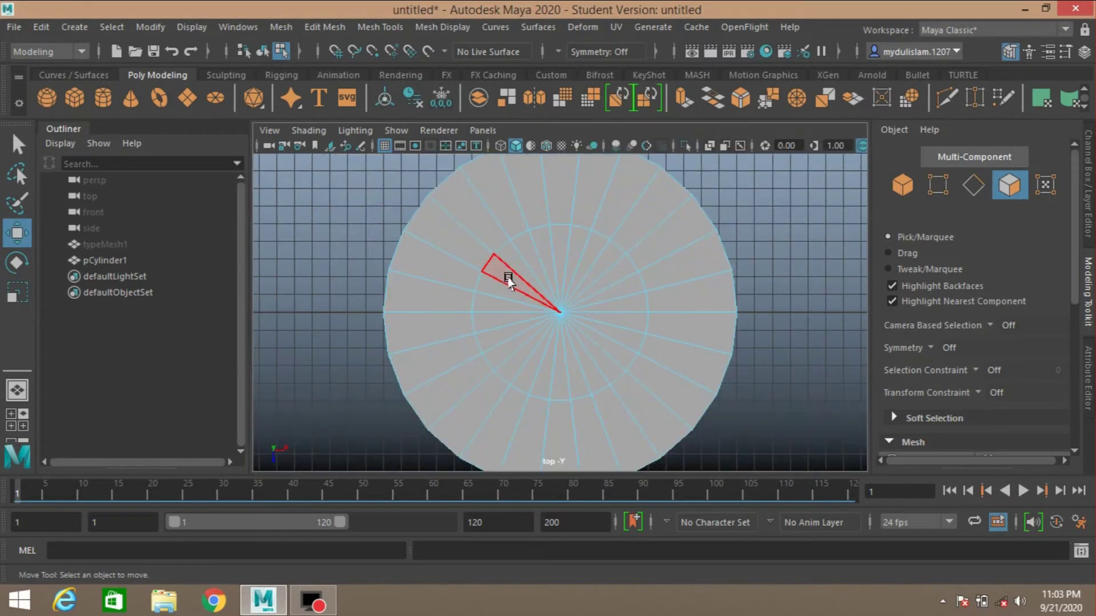
Step: Delete the 26 centre cap faces to open the ring and return to Object mode in perspective view
drag(518, 303, 596, 346)
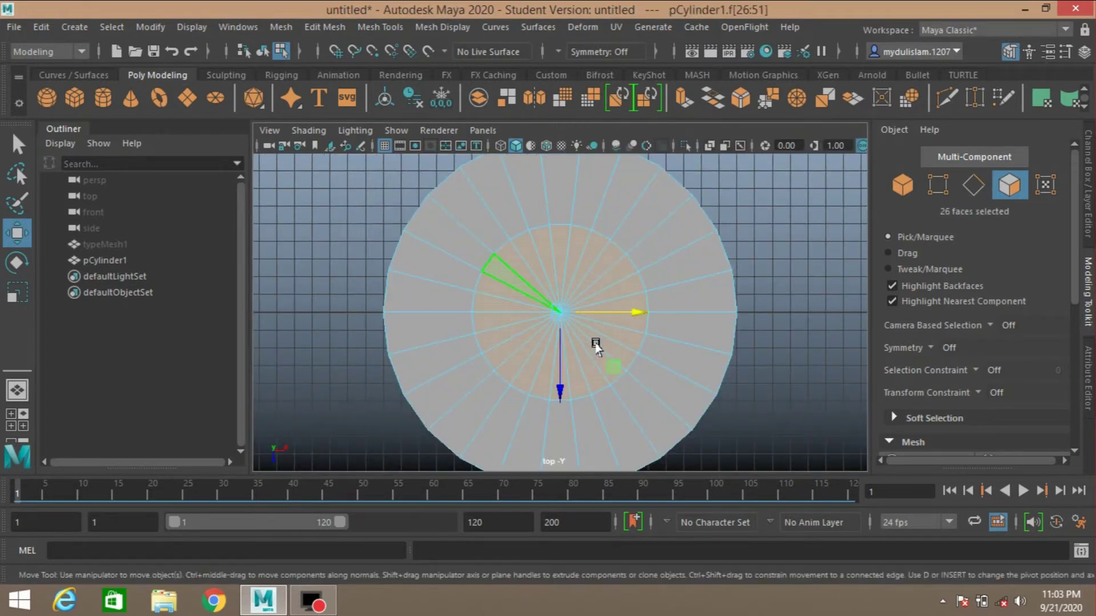
key(Delete)
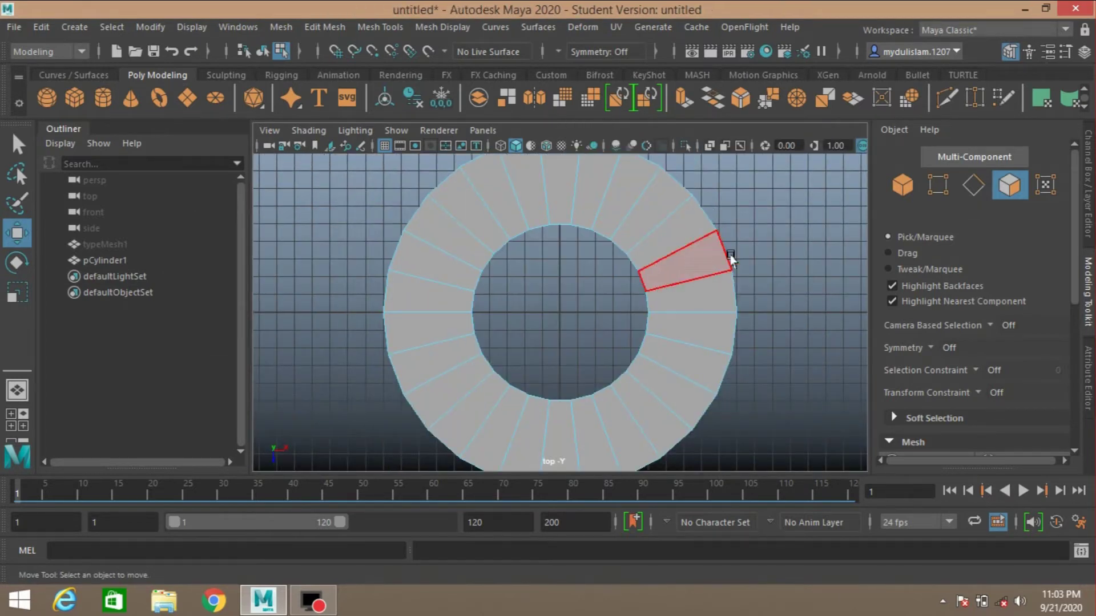
click(902, 185)
key(space)
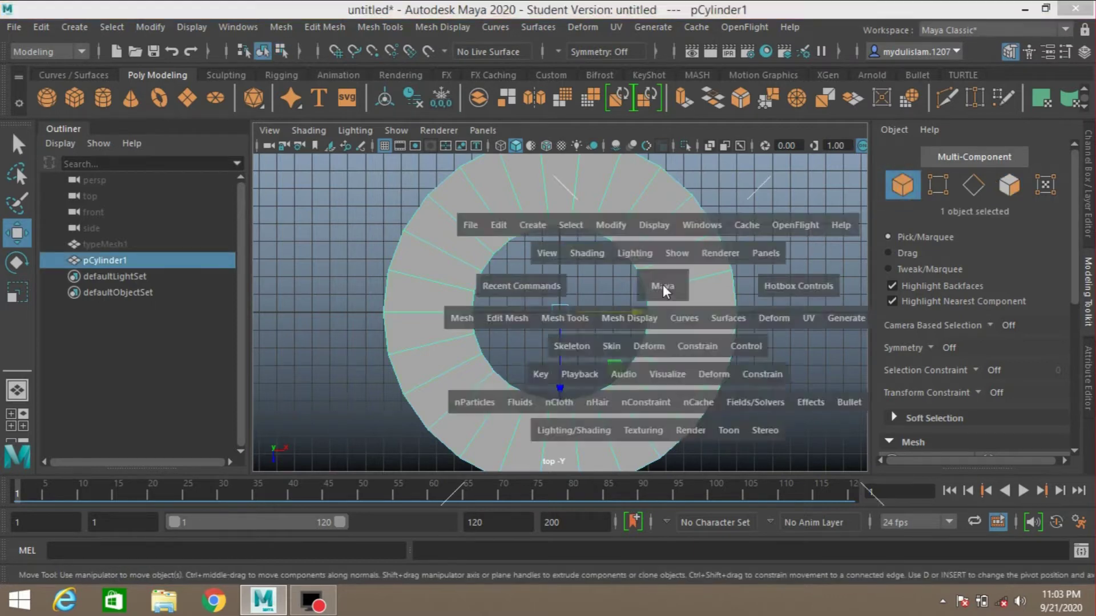
key(space)
scroll(623, 269, down, 2)
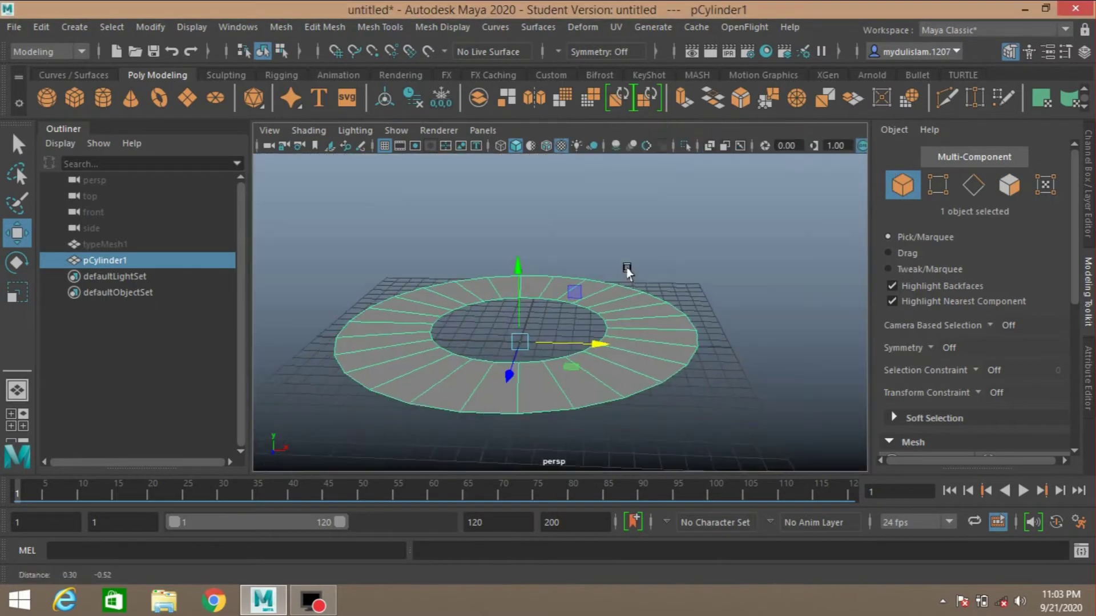
scroll(621, 260, down, 2)
Step: Assign a new Lambert material to the flat ring
alt+drag(622, 260, 631, 308)
alt+middle_drag(614, 306, 621, 311)
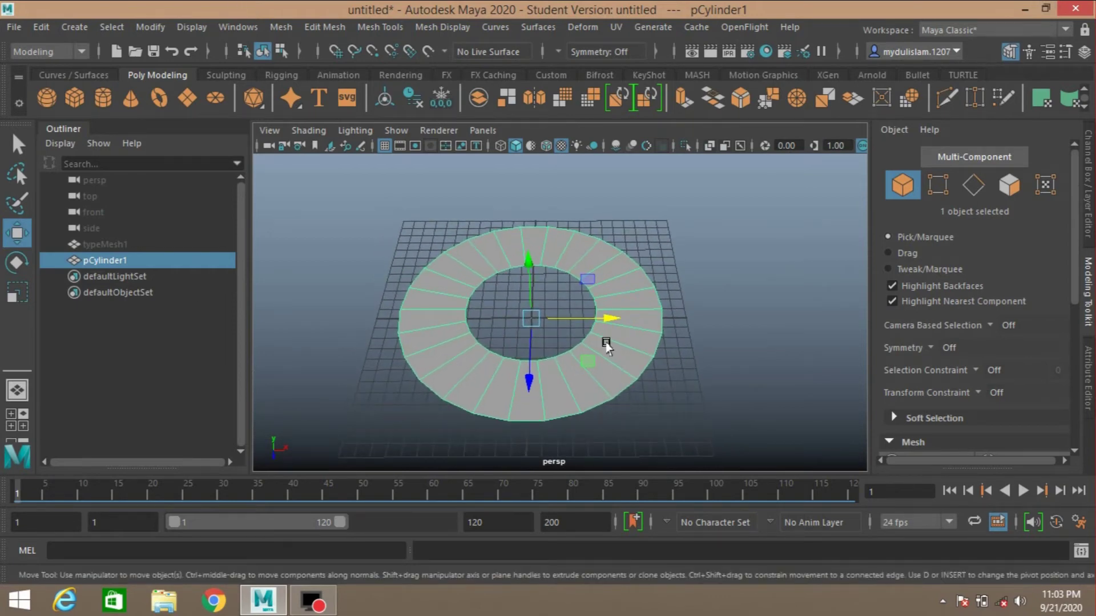
right_drag(605, 344, 605, 569)
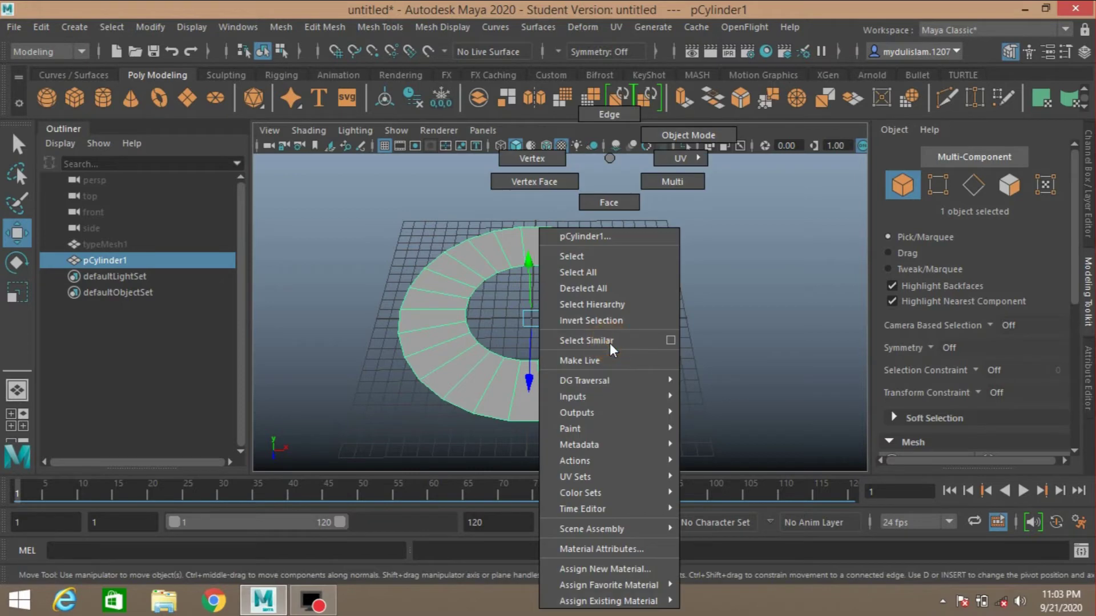
click(605, 569)
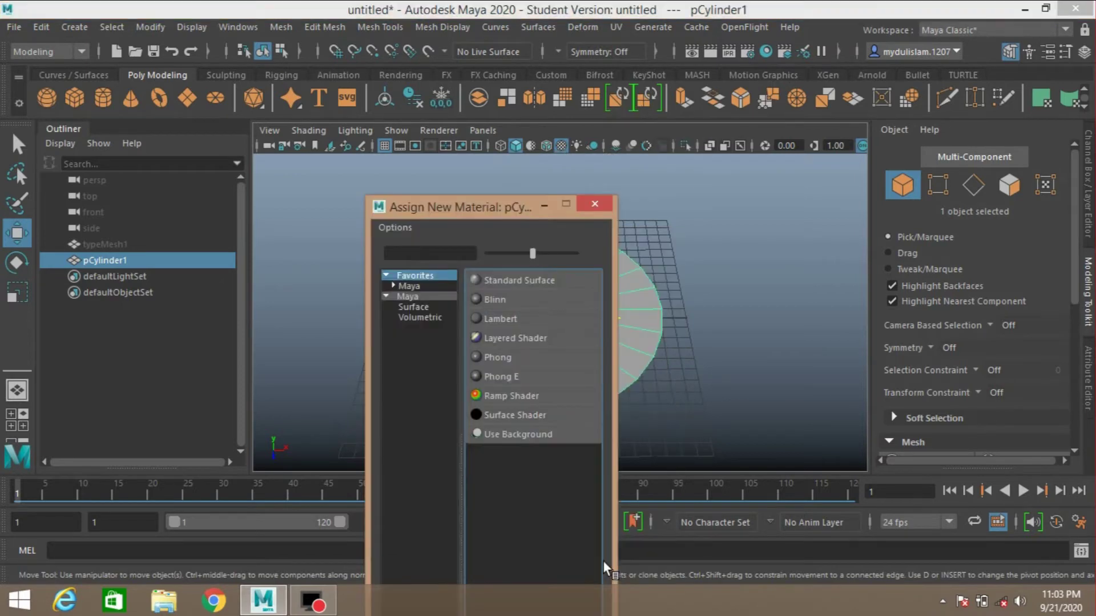
click(518, 326)
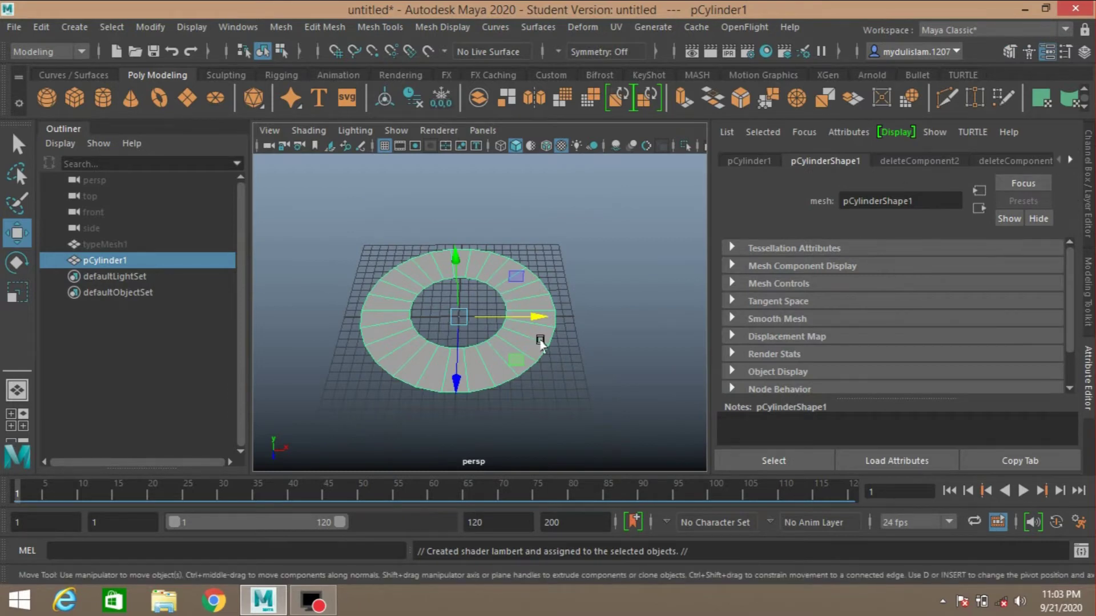
click(526, 355)
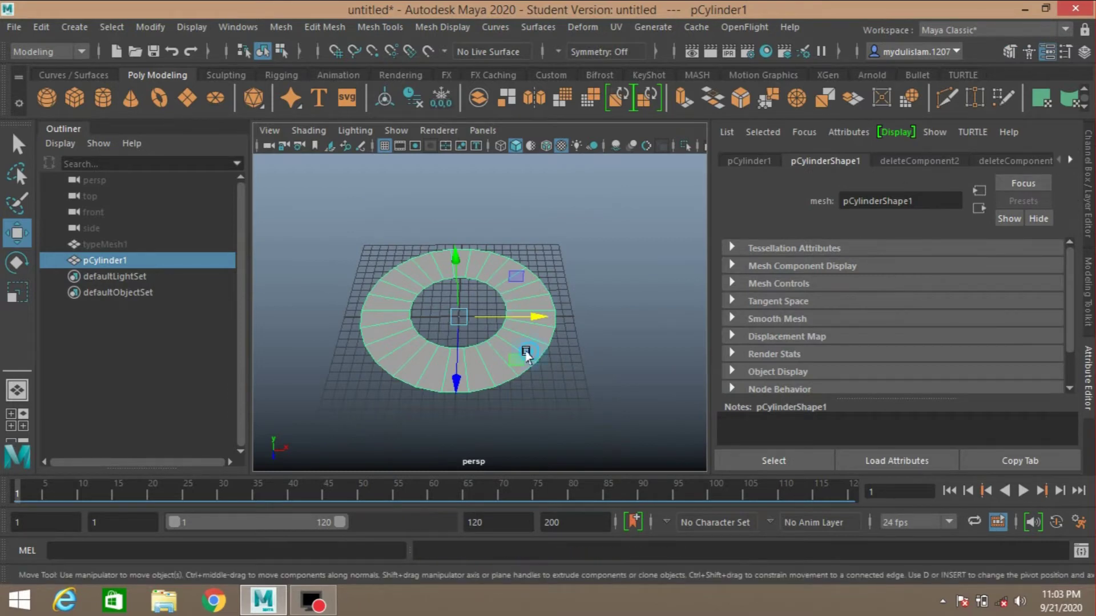
Step: Delete the ring's construction history and show the lambert3 material's attributes
click(45, 28)
mouse_move(87, 215)
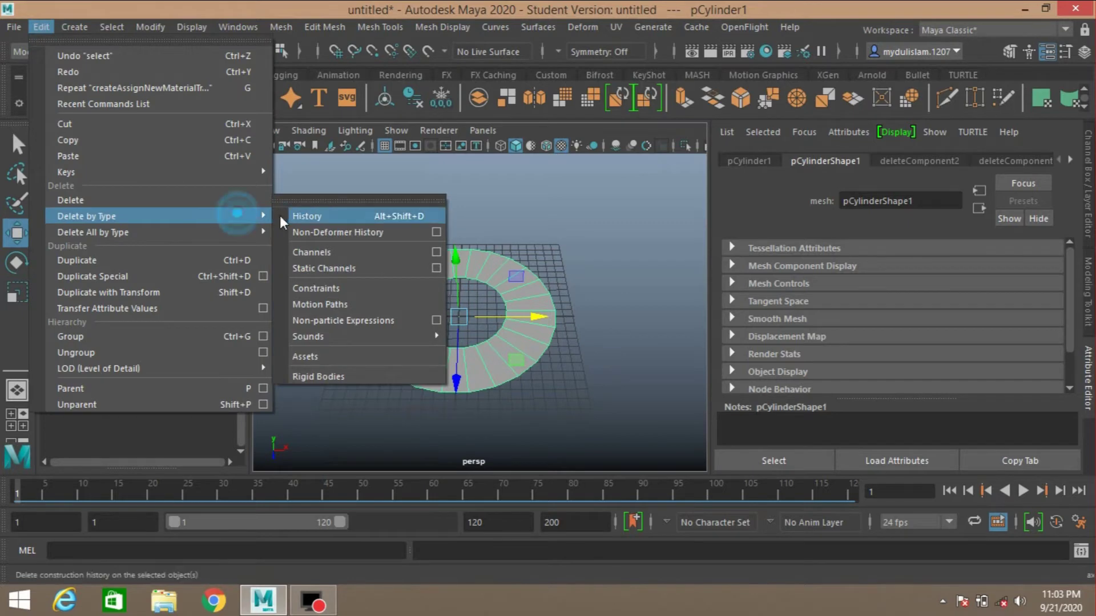
click(305, 216)
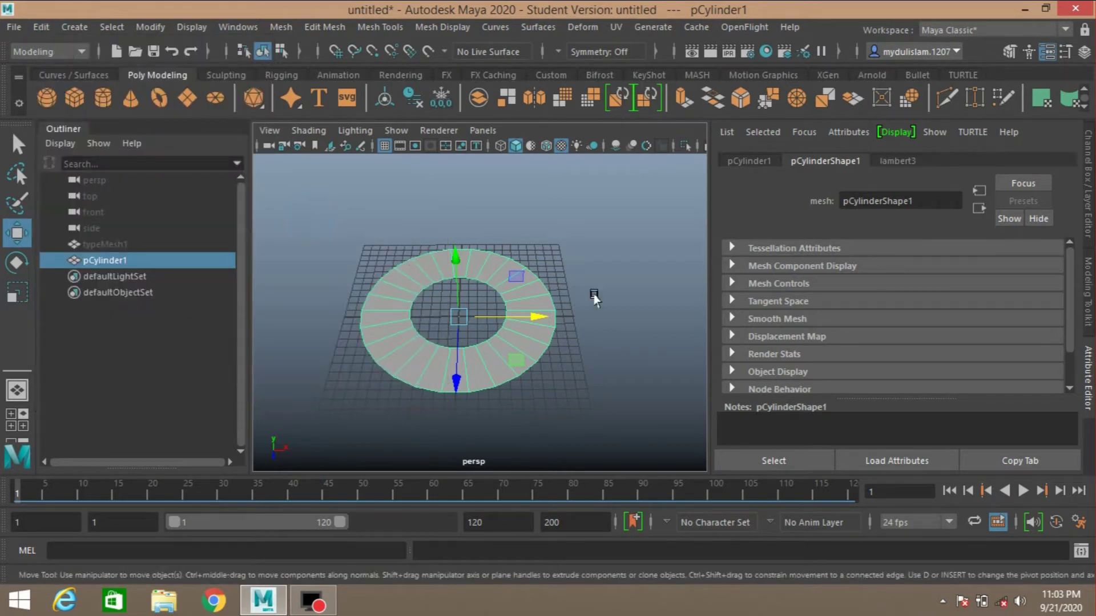
click(894, 162)
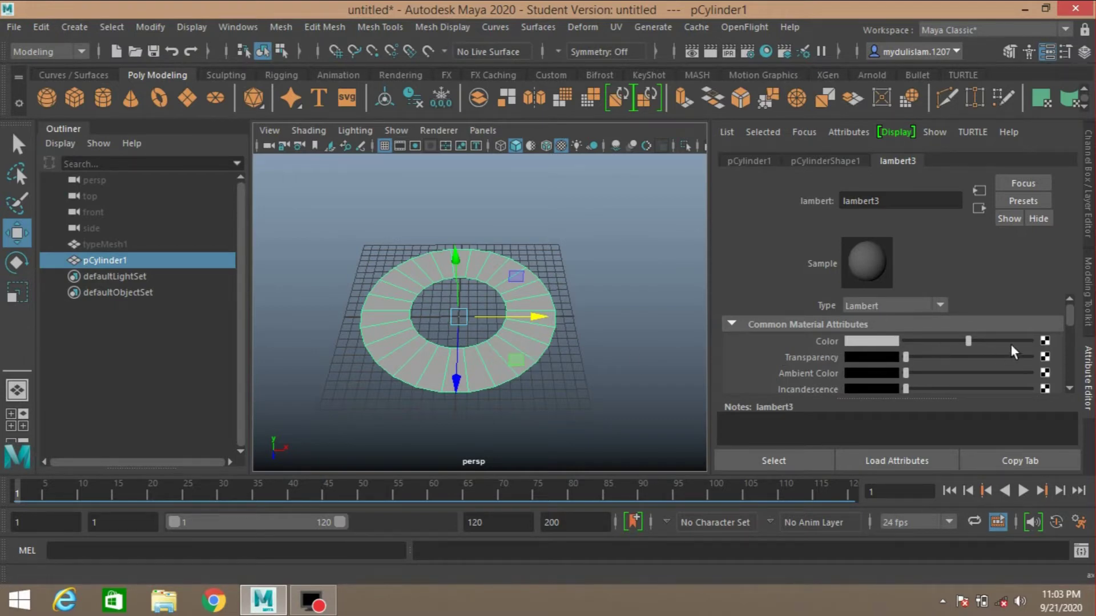
Step: Map a File texture loading texture.JPG from the desktop into the ring Lambert's Color, then reselect pCylinder1
click(1043, 343)
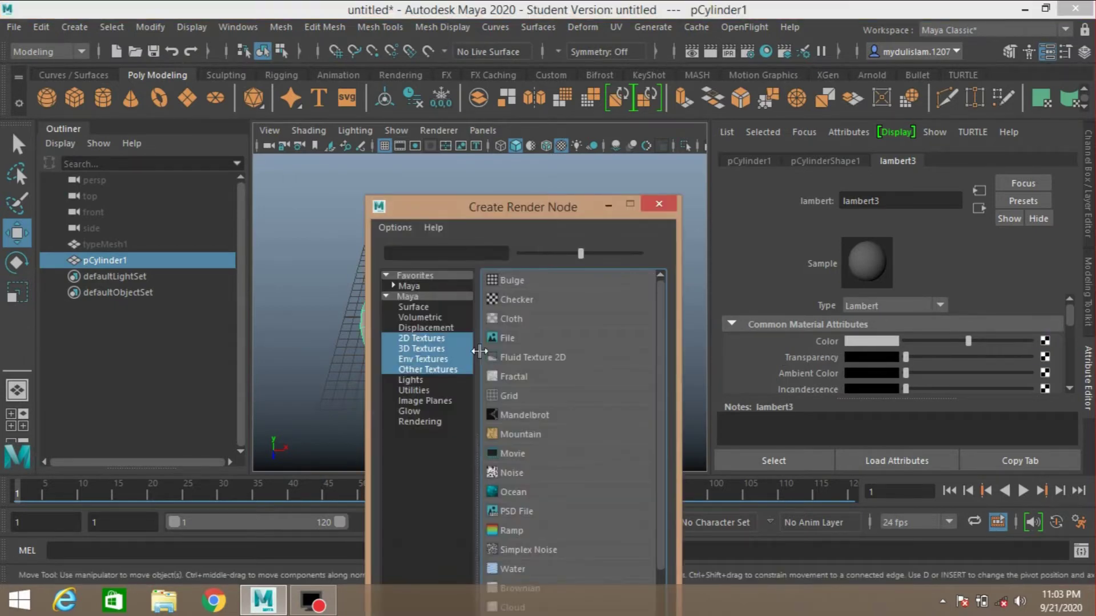
click(514, 335)
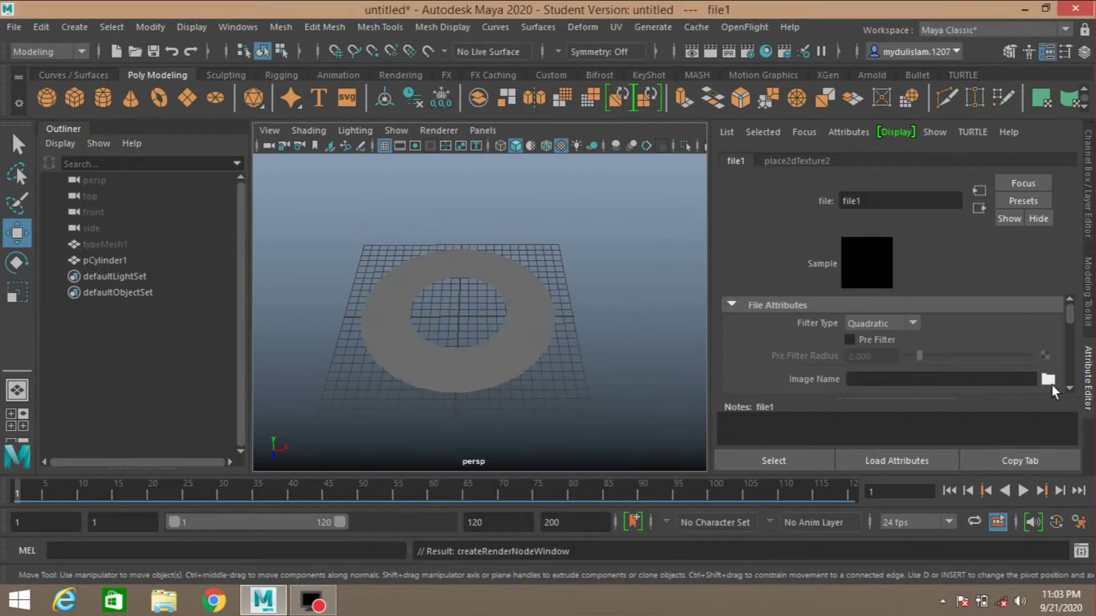
click(1049, 381)
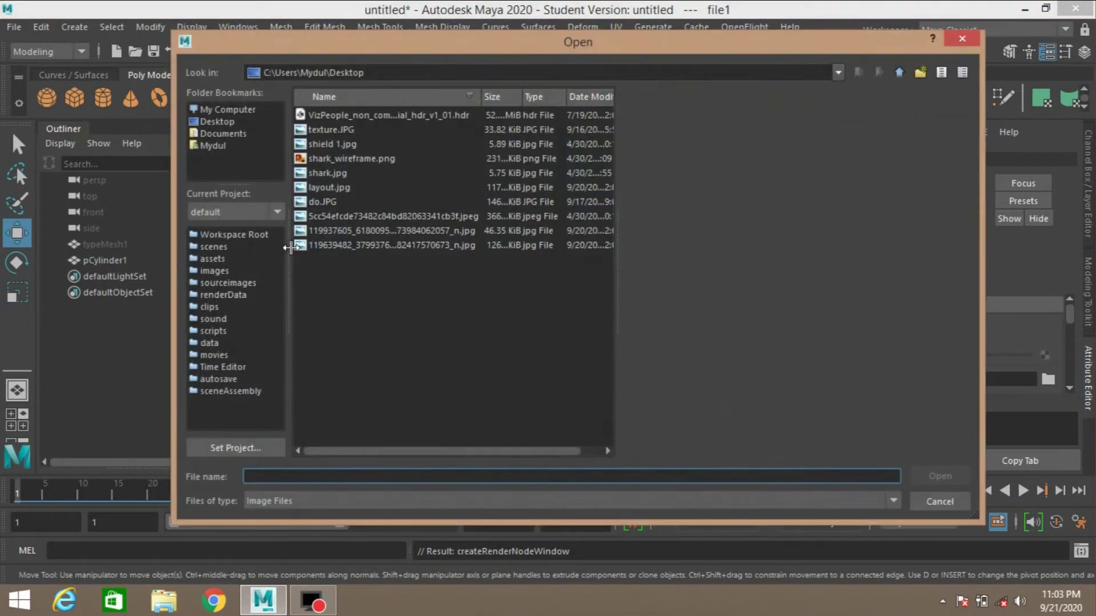
click(333, 129)
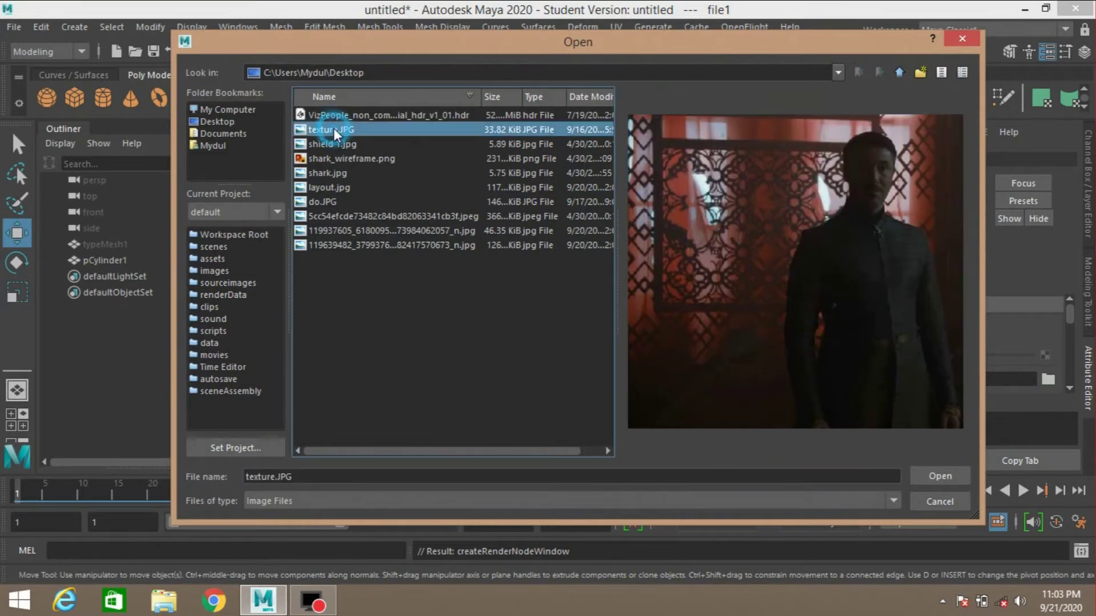
click(933, 476)
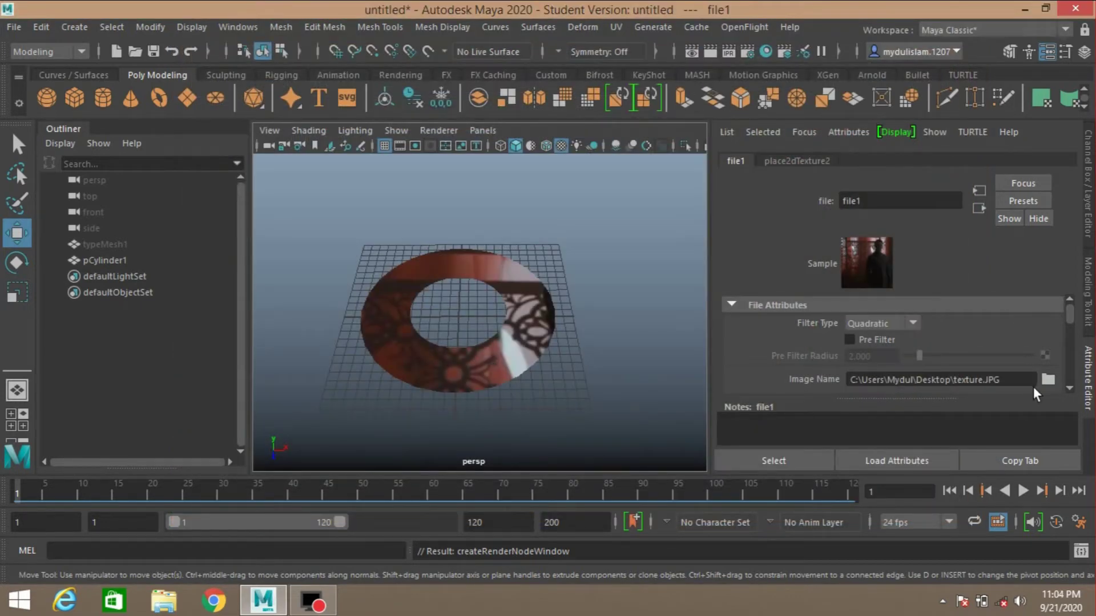
click(477, 358)
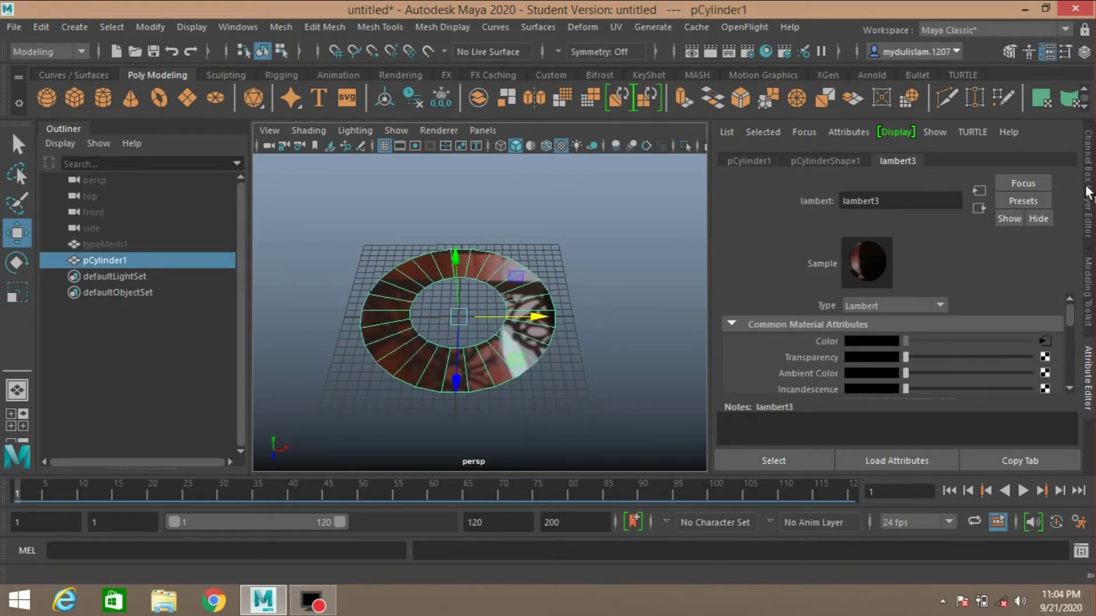
Step: Hide the Attribute Editor and marquee-select the vertices around the ring's inner hole in vertex mode
key(ctrl+a)
mouse_move(613, 341)
right_down()
mouse_move(703, 163)
mouse_move(771, 159)
right_up()
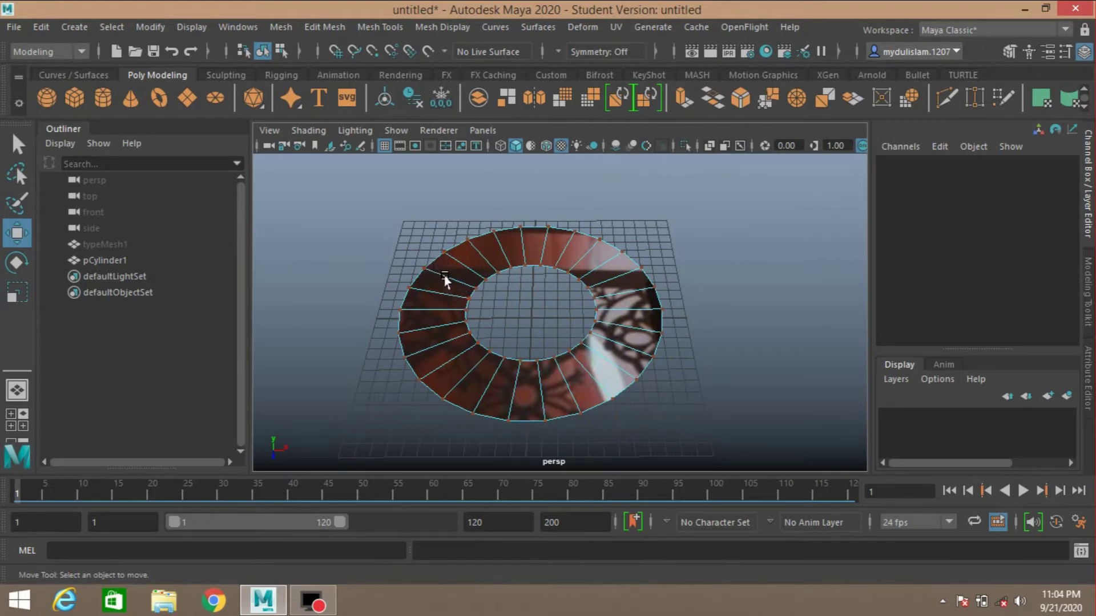
alt+drag(455, 283, 423, 294)
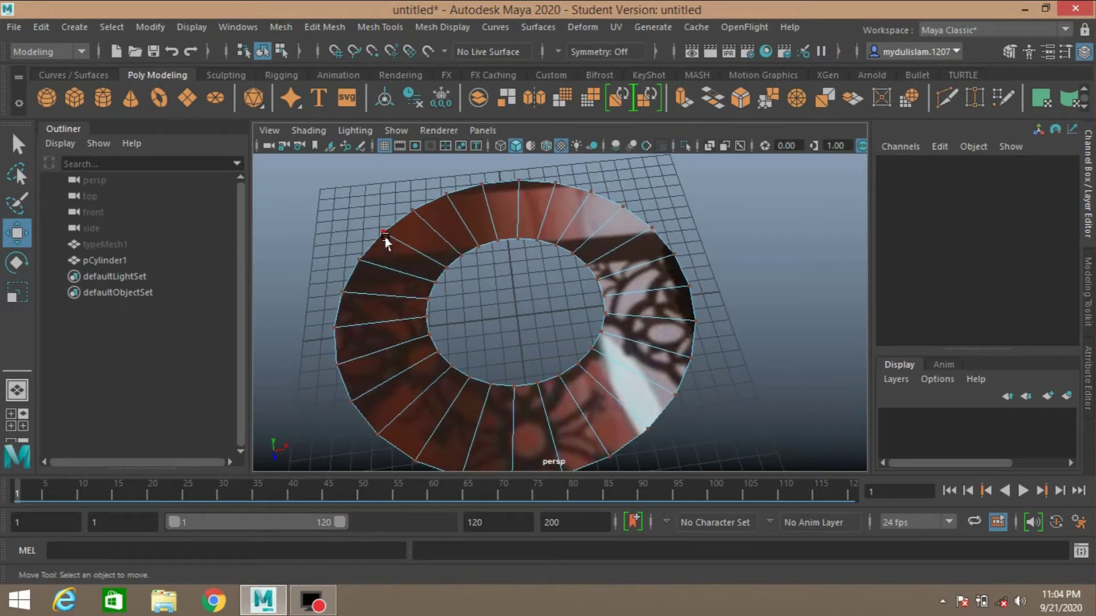
drag(387, 240, 608, 391)
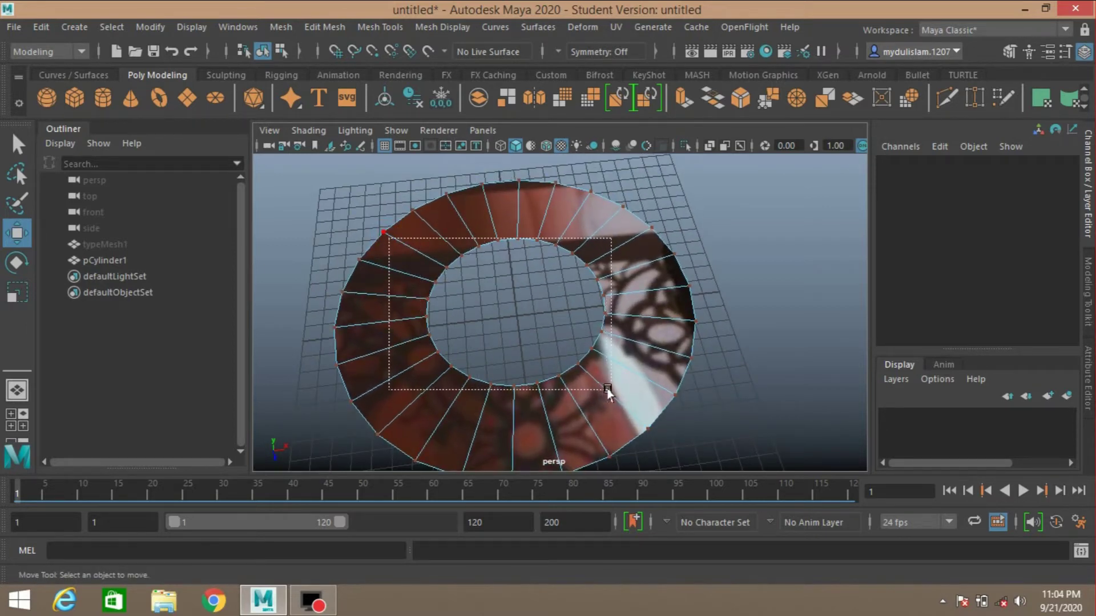
drag(608, 391, 607, 385)
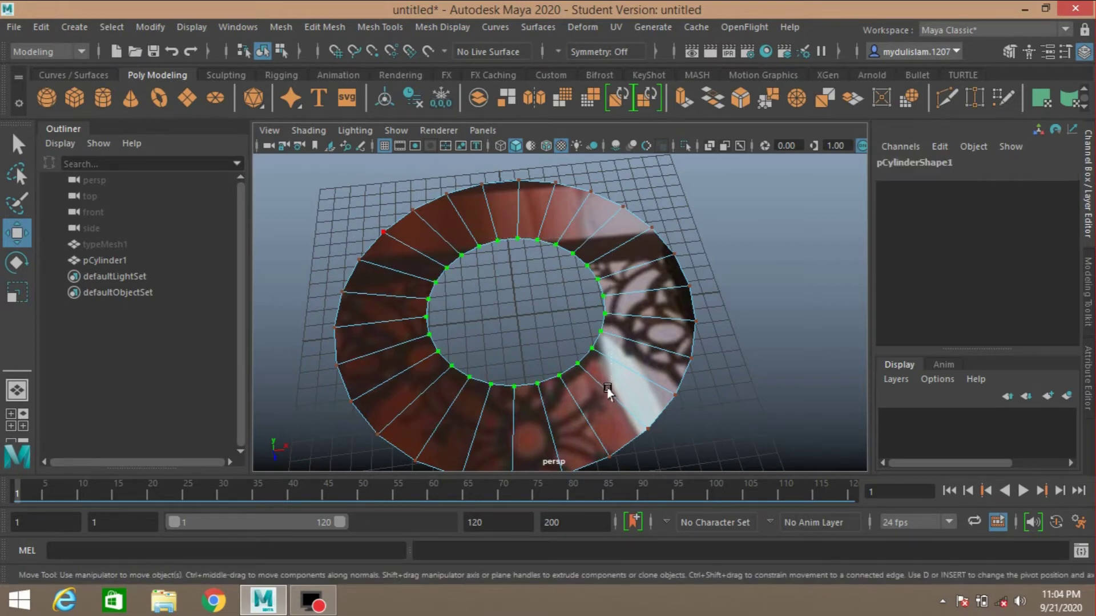
click(613, 26)
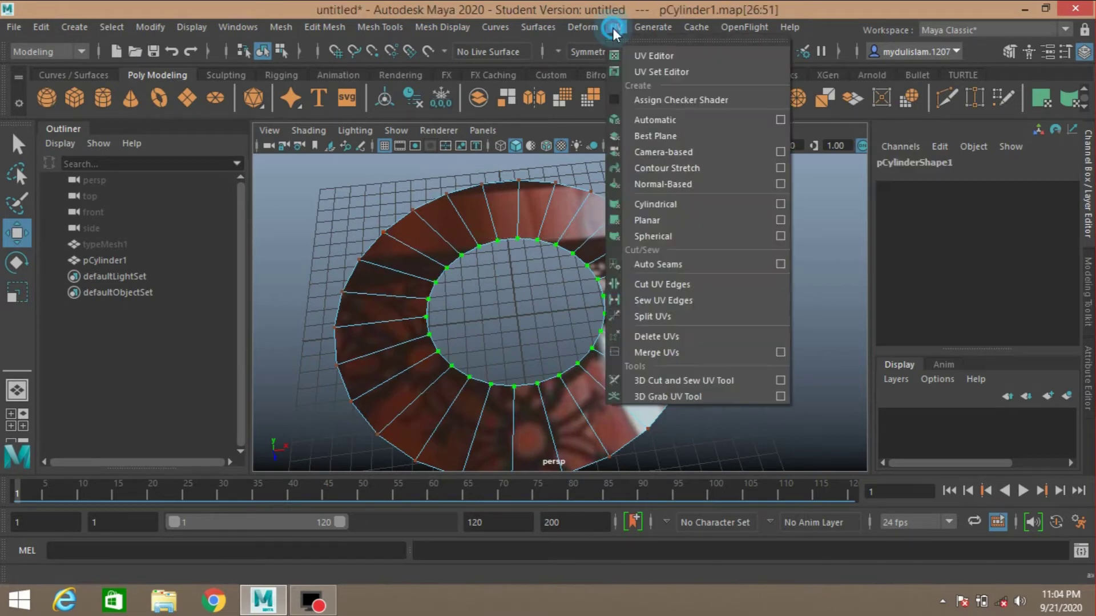
Step: Show the ring's UVs in the UV Editor and select one edge of the UV ring with the Move tool
click(642, 55)
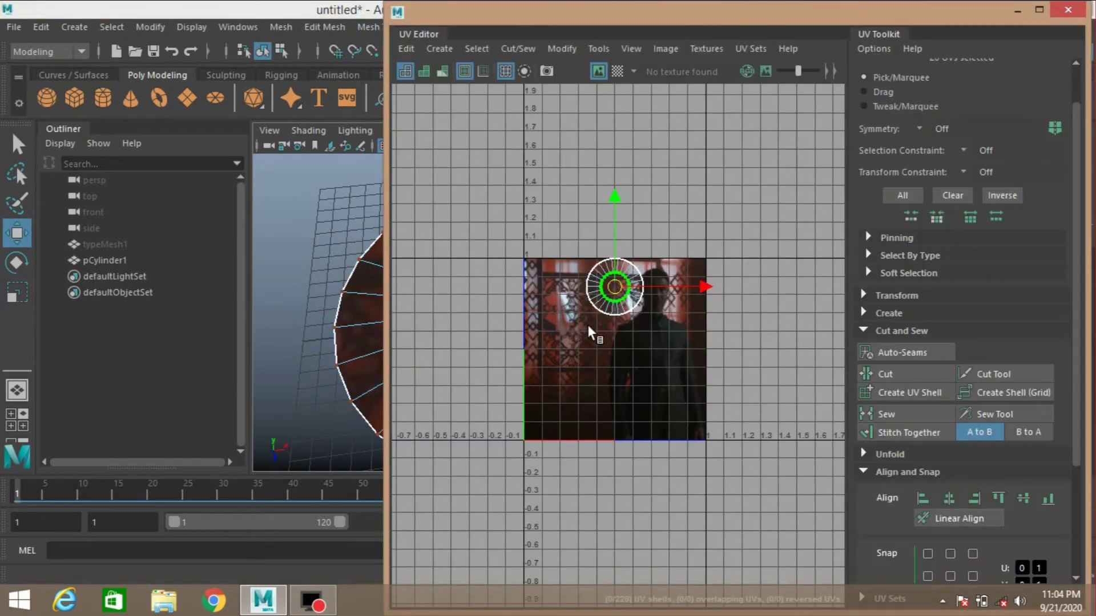
scroll(592, 305, up, 2)
scroll(593, 304, up, 2)
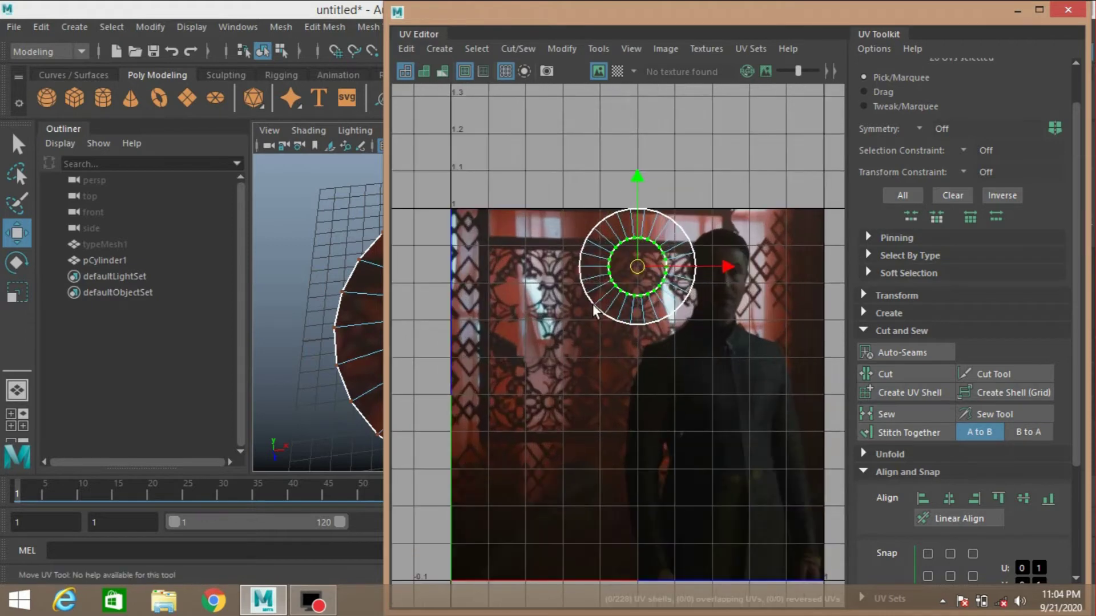
scroll(593, 304, up, 1)
right_drag(591, 273, 598, 235)
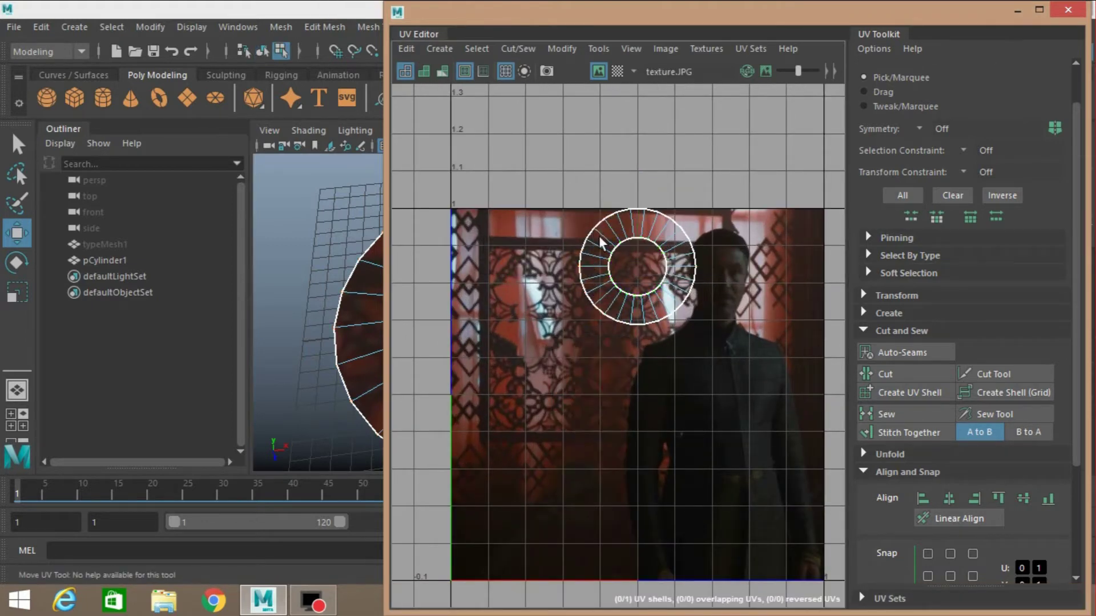
click(600, 272)
key(w)
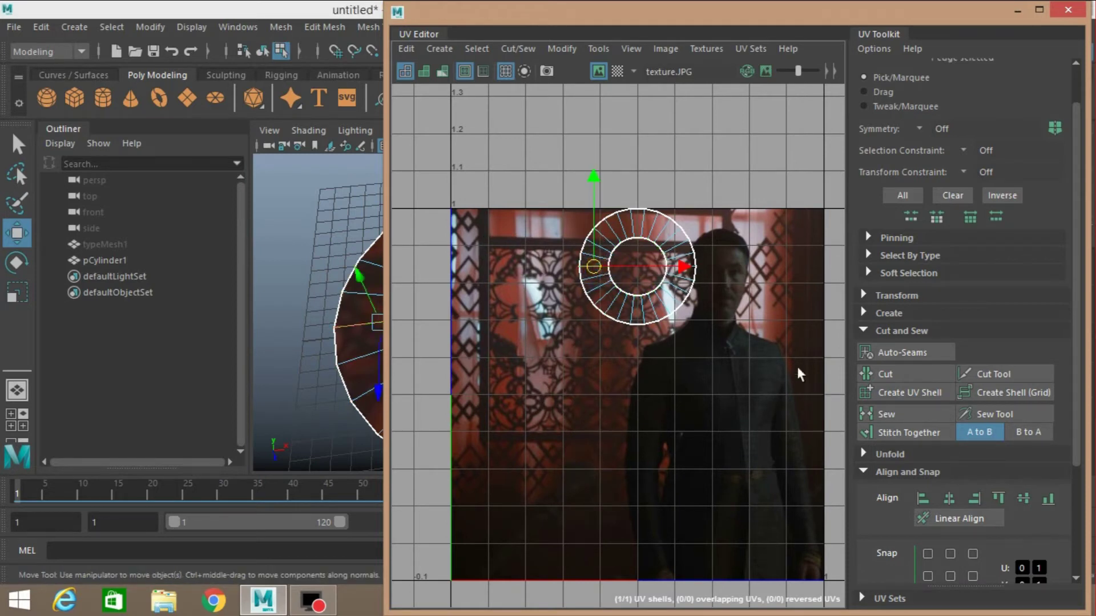
drag(763, 16, 667, 19)
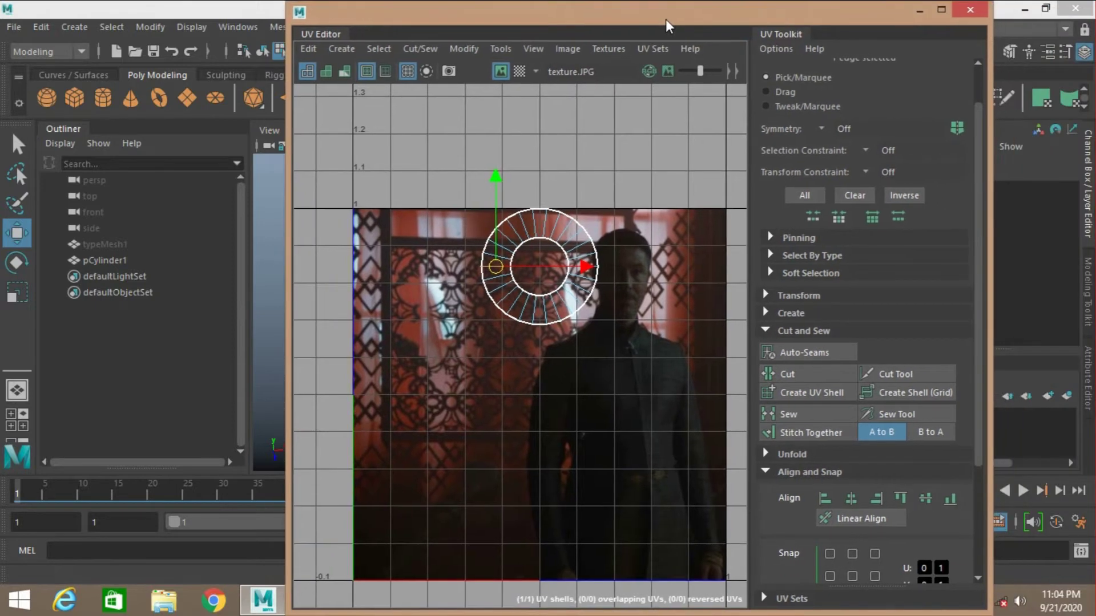
Step: Cut a seam along that edge via Cut and Sew, then drag the inner-ring UVs toward the image's lower right
click(764, 330)
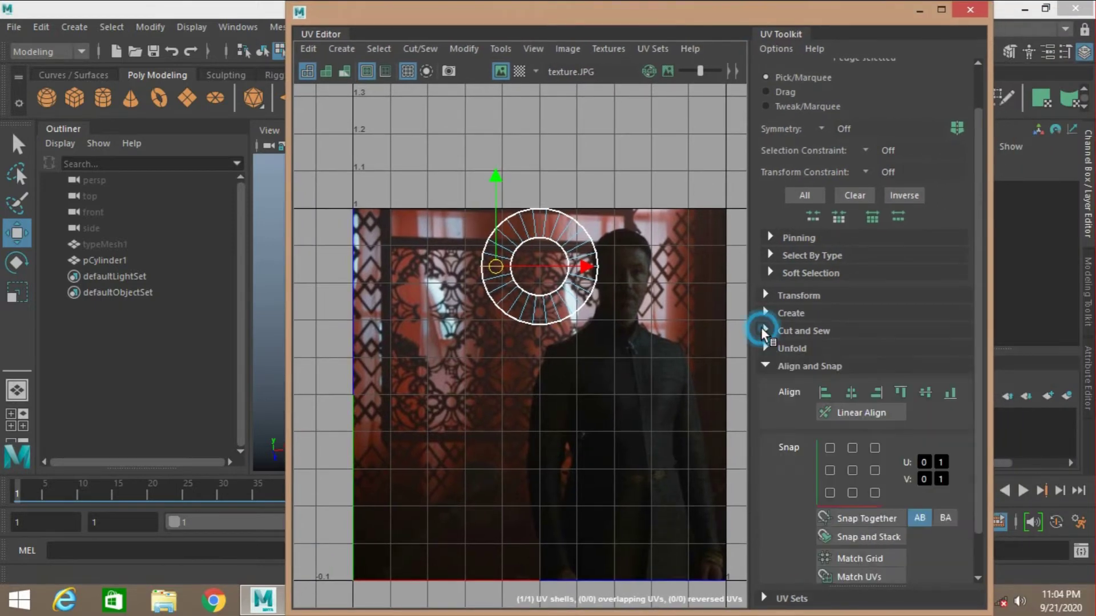
click(765, 367)
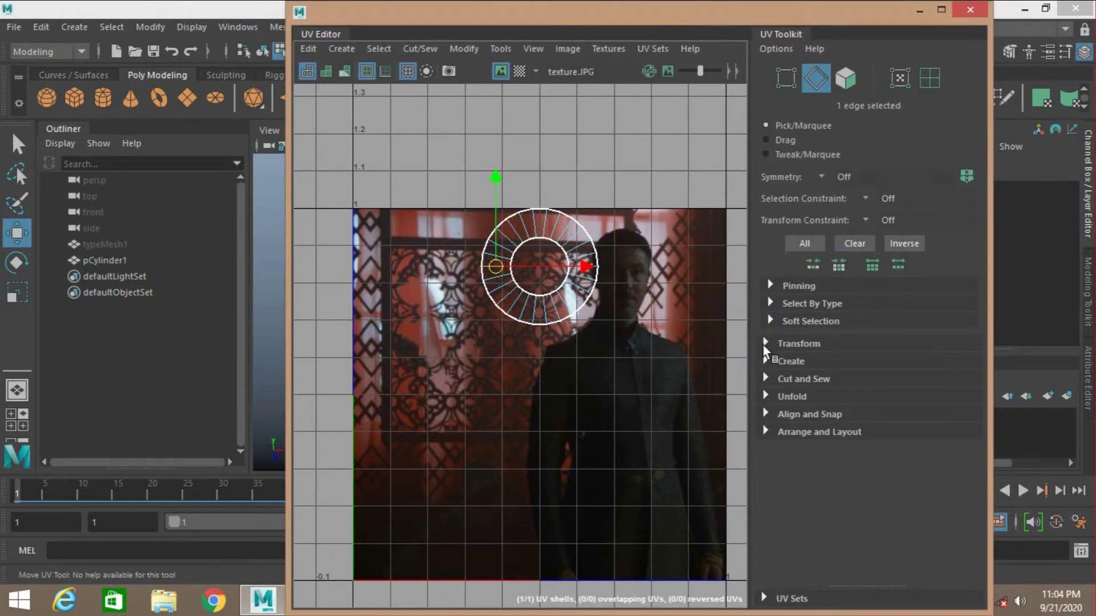
click(764, 380)
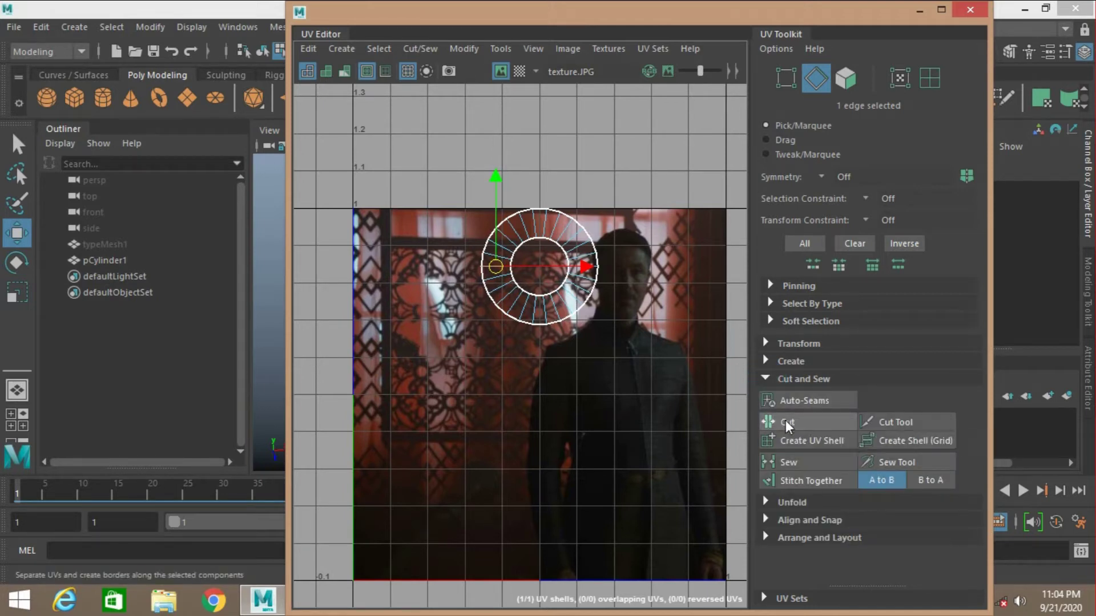
click(785, 420)
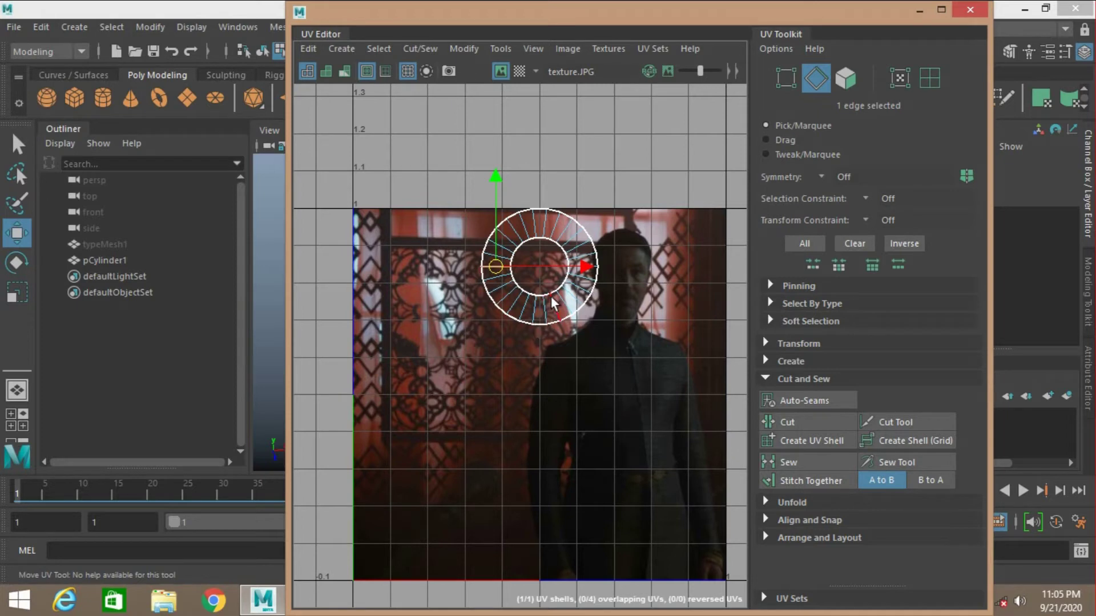
right_drag(552, 301, 641, 308)
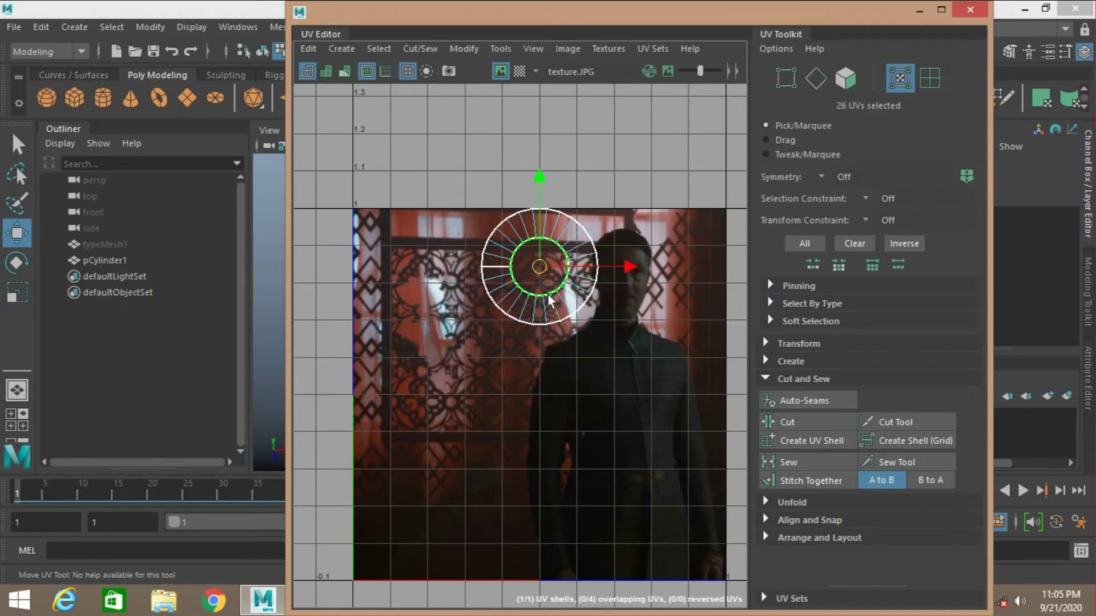
scroll(547, 295, up, 1)
scroll(545, 295, up, 1)
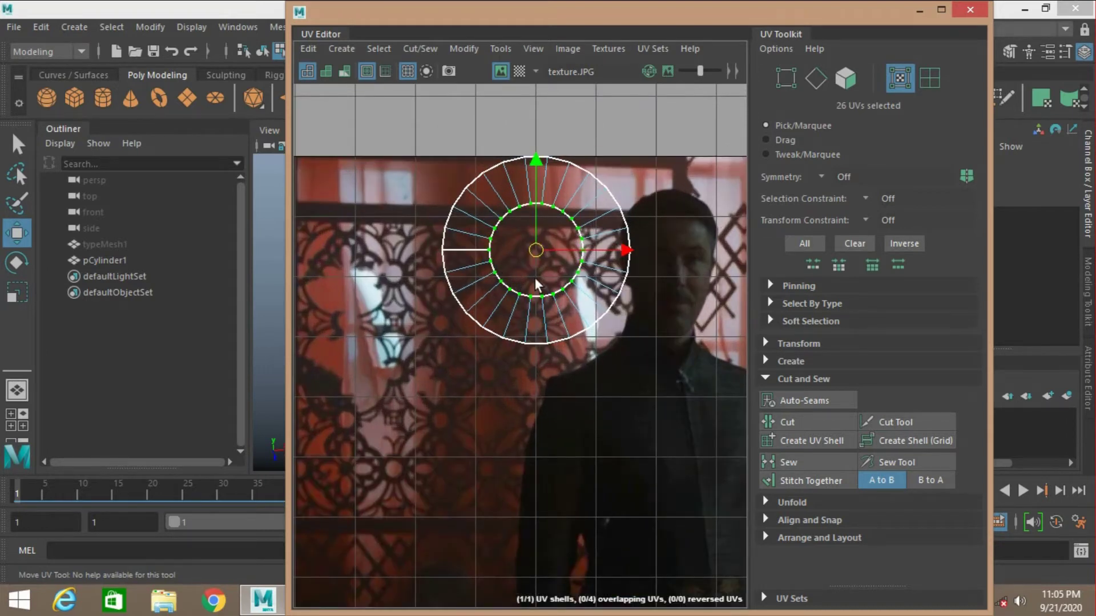
scroll(535, 277, down, 1)
scroll(534, 277, down, 1)
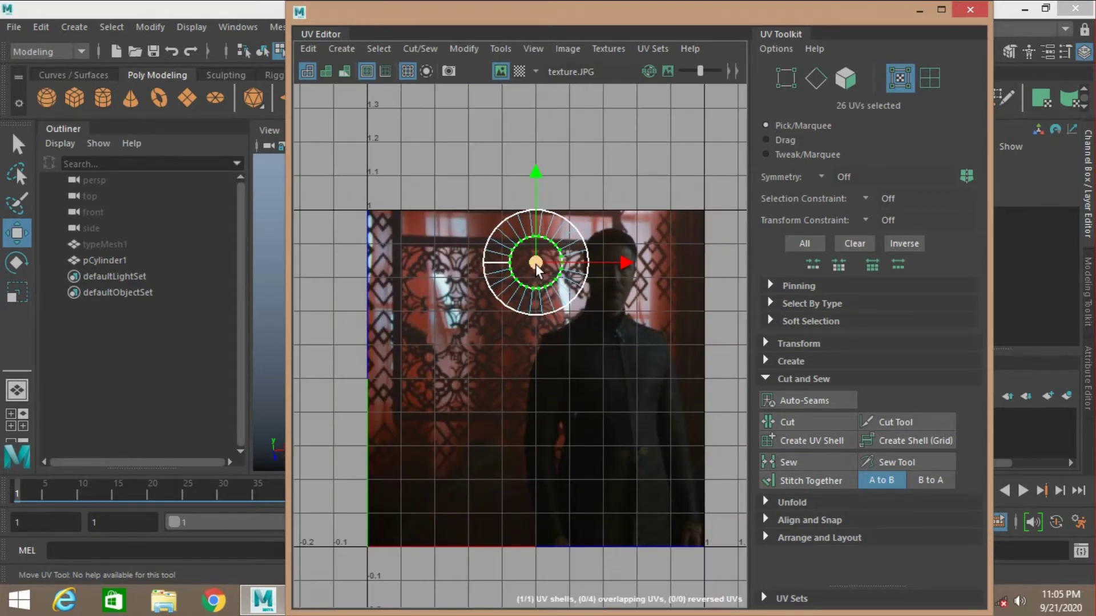
drag(537, 269, 638, 332)
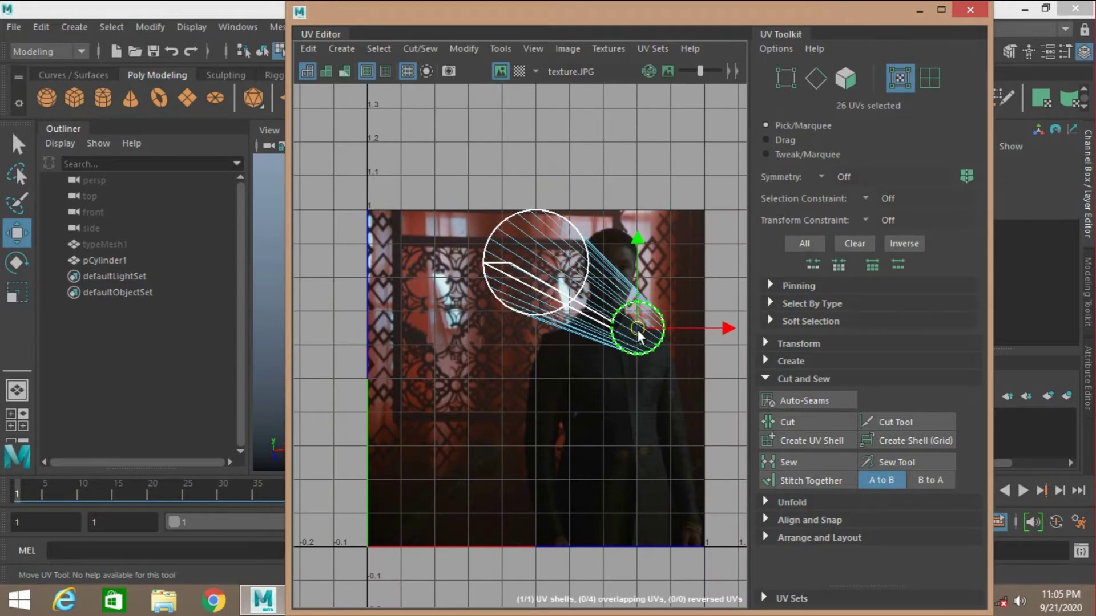
Step: Align the ring's UVs right and top in Align and Snap so the circle collapses into a straight line
click(766, 520)
scroll(765, 524, down, 1)
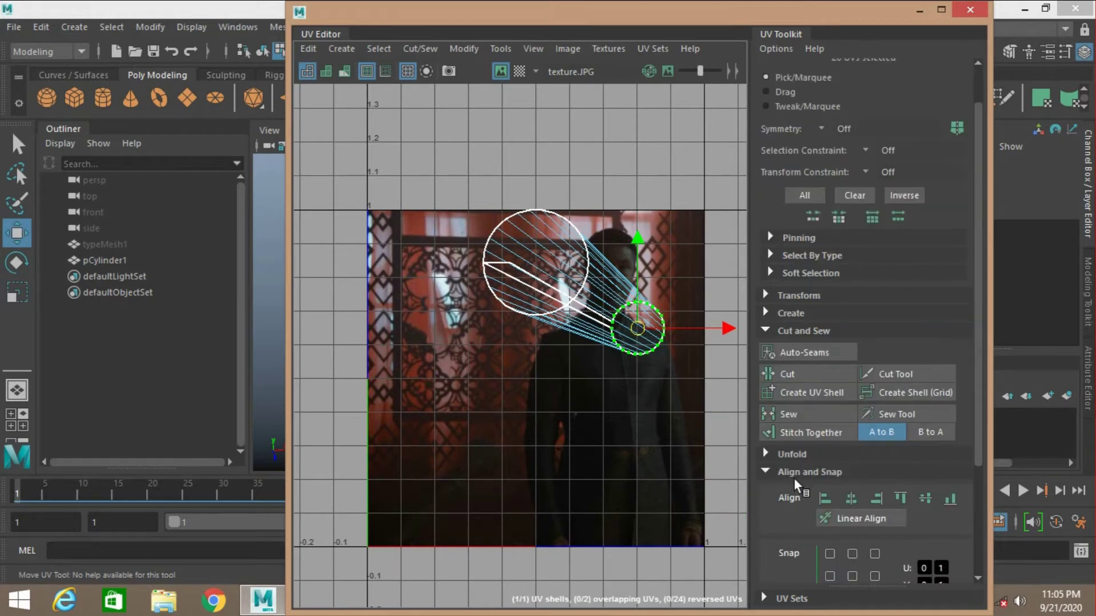
click(762, 330)
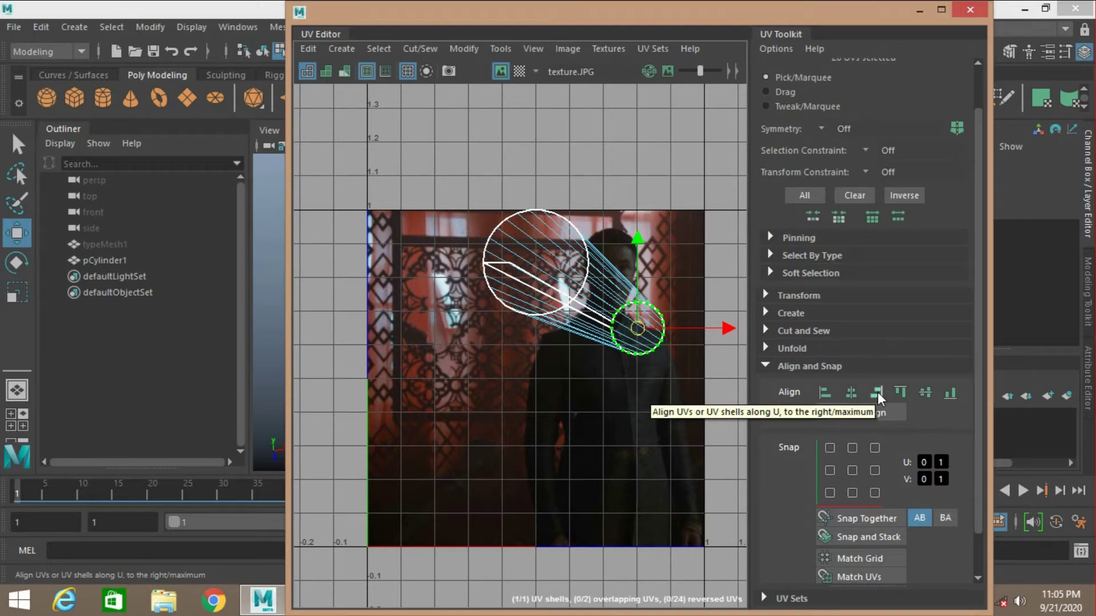
click(878, 392)
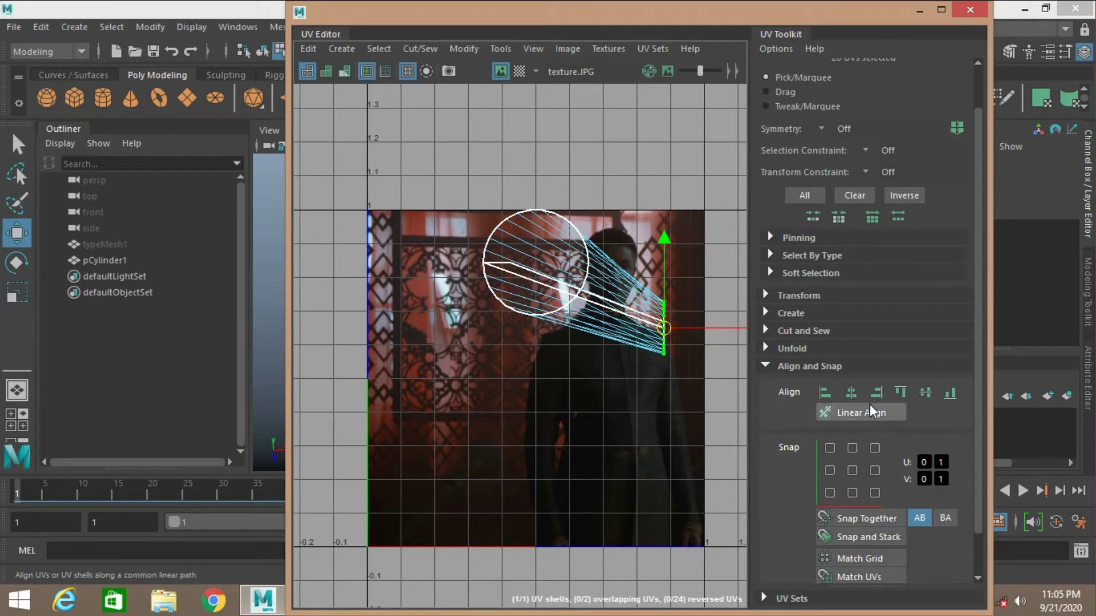
click(901, 392)
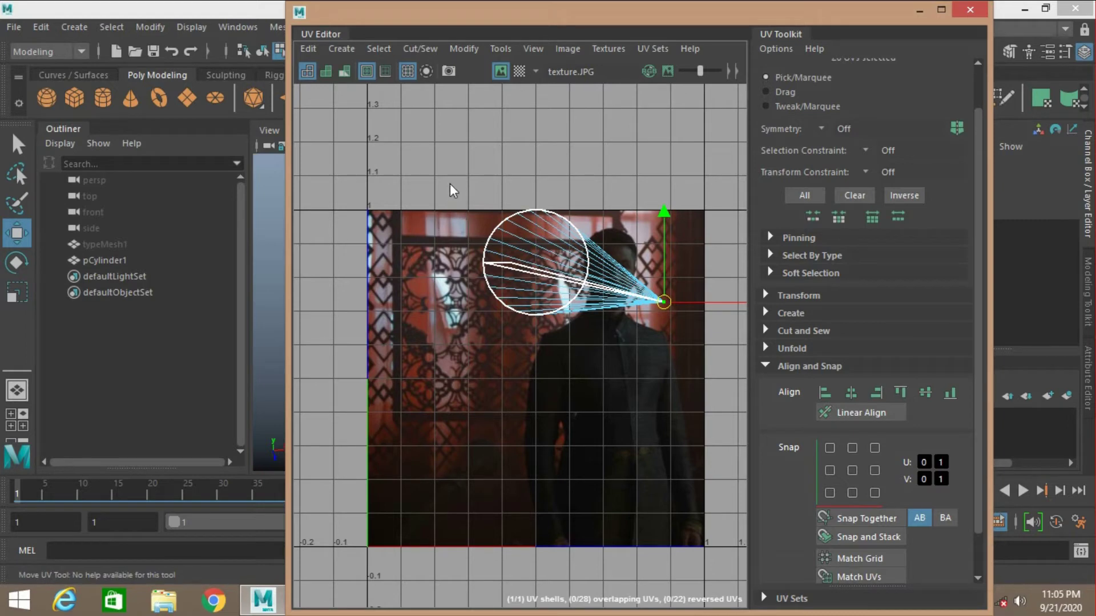
drag(451, 184, 600, 345)
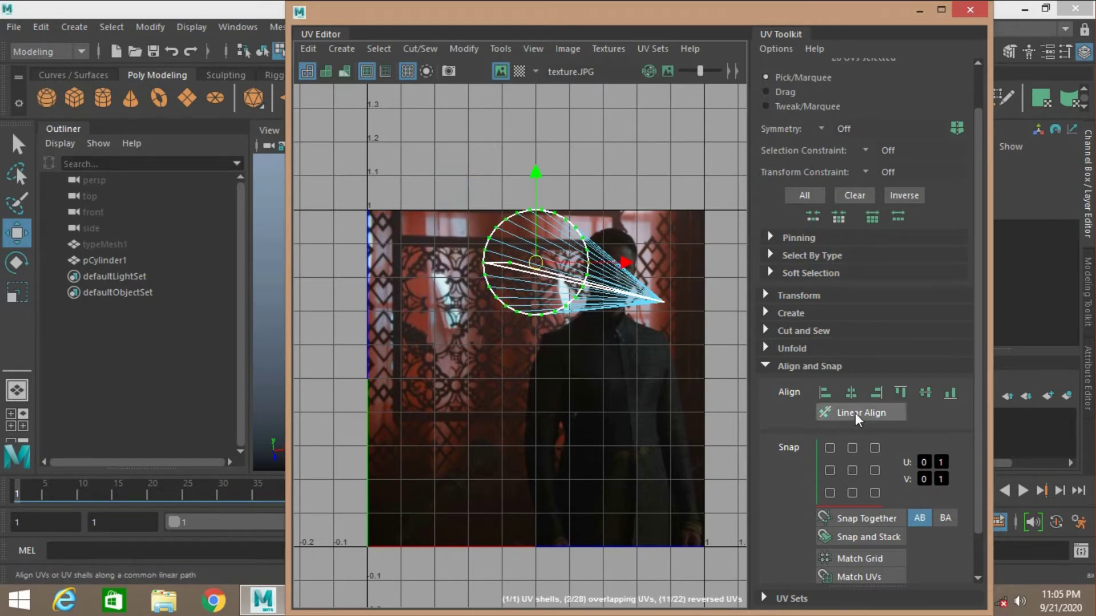
click(878, 394)
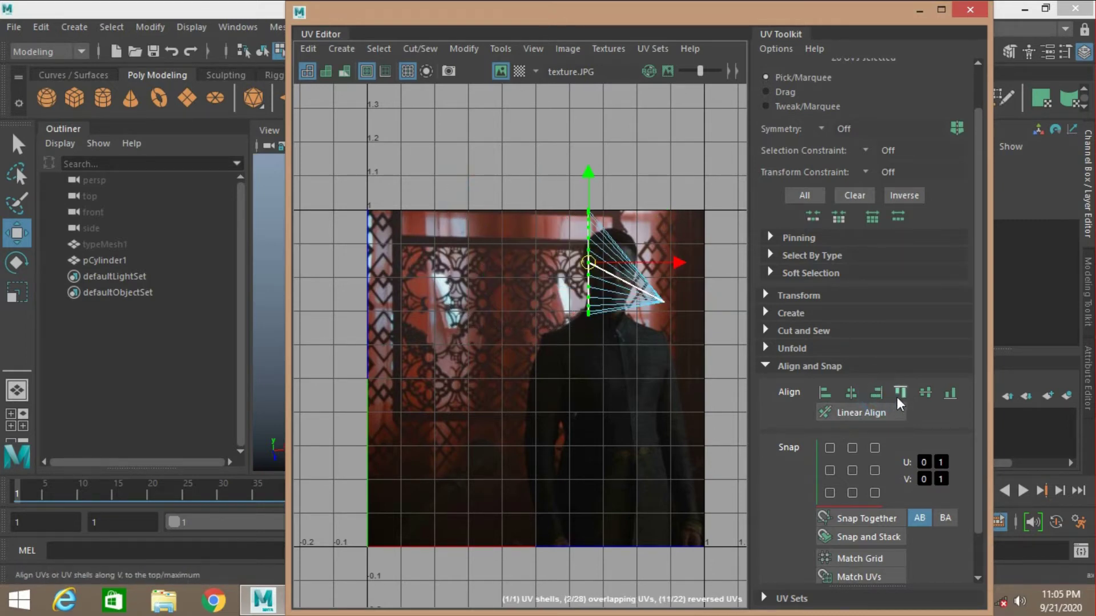
click(899, 394)
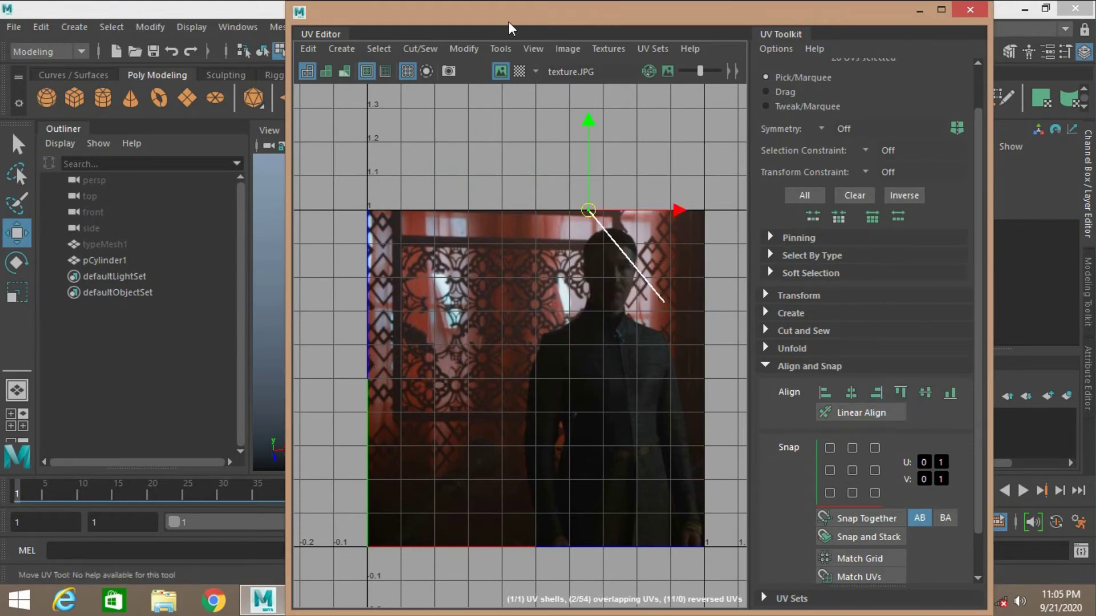
drag(507, 21, 657, 24)
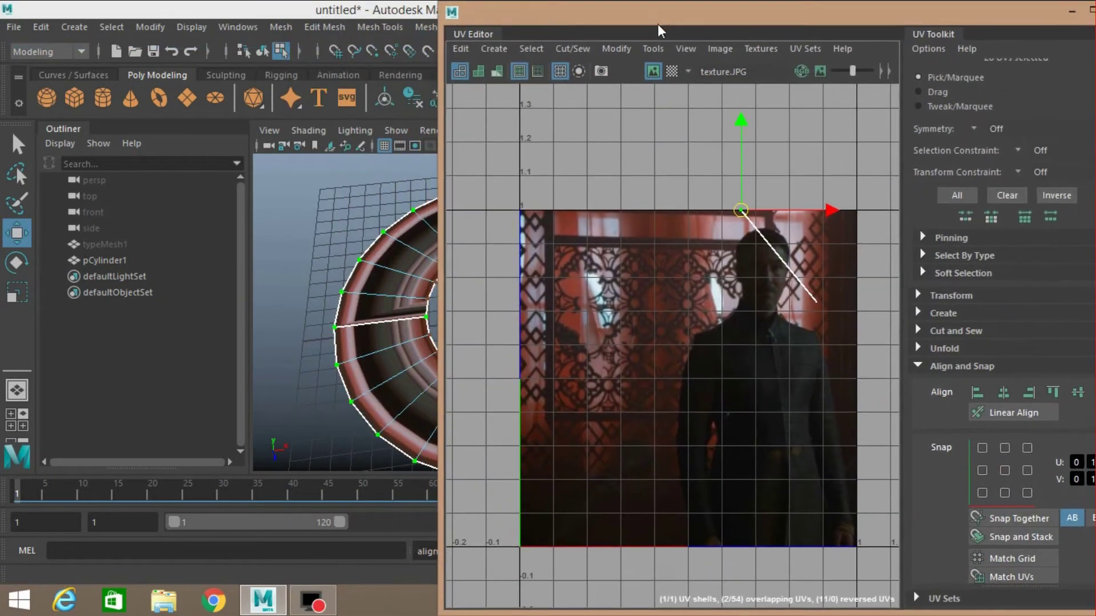
Step: With Snap to Grids on, move the UV line's endpoints onto the texture's left edge toward the top-left corner
click(334, 54)
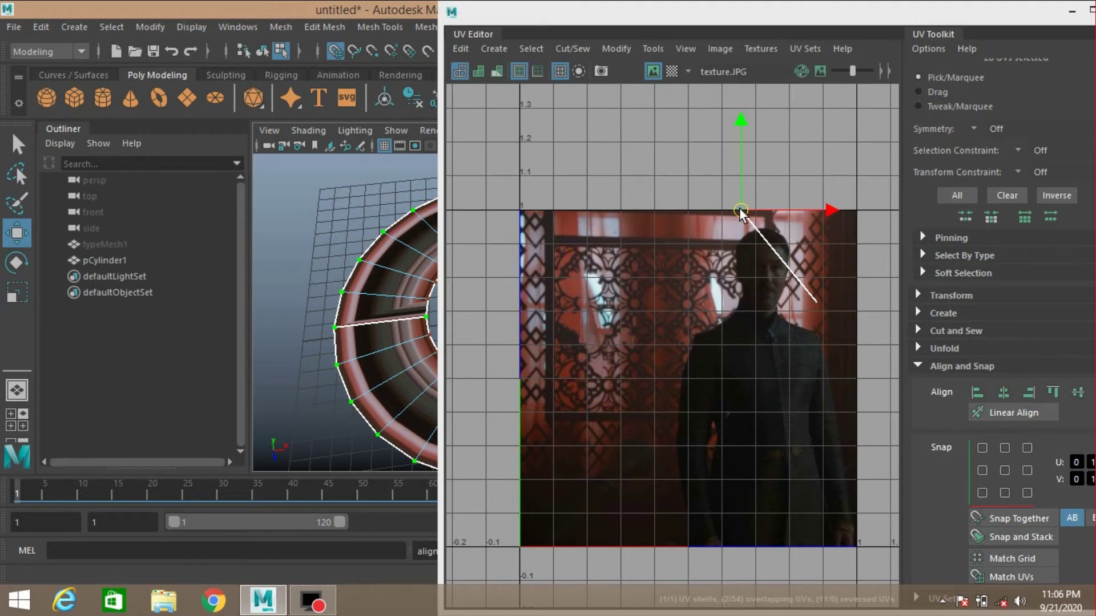
drag(741, 212, 516, 105)
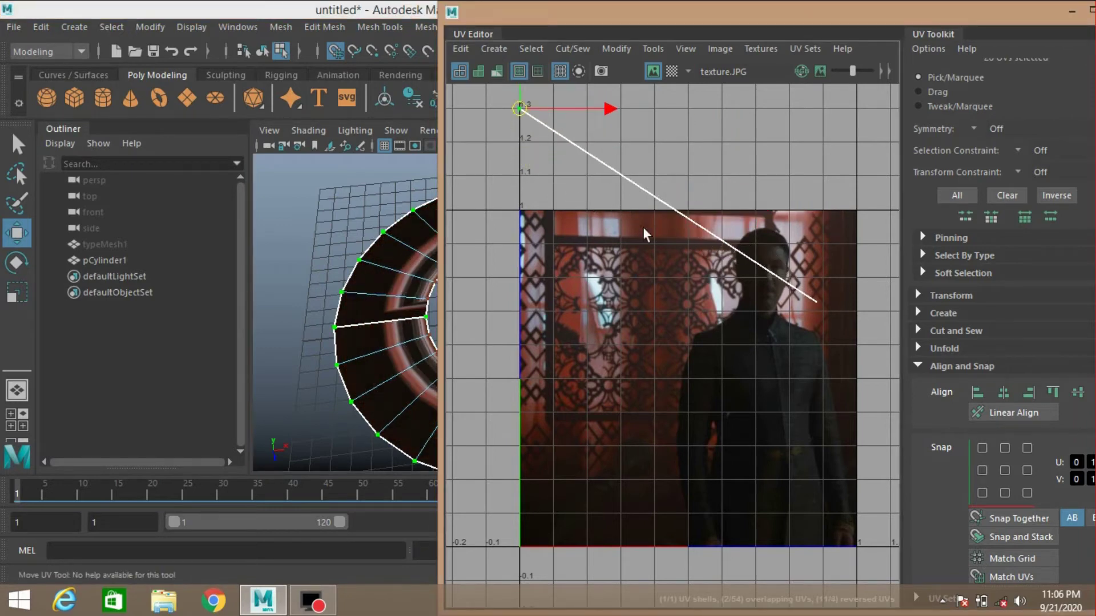
click(815, 302)
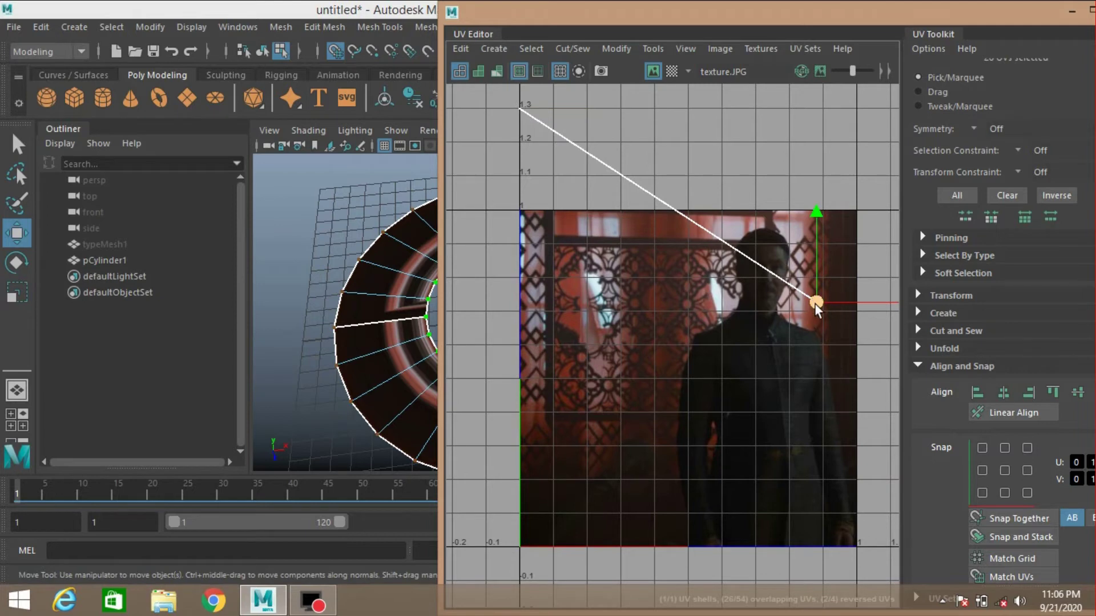
mouse_move(815, 302)
mouse_down()
mouse_move(501, 395)
mouse_move(522, 395)
mouse_move(517, 311)
mouse_up()
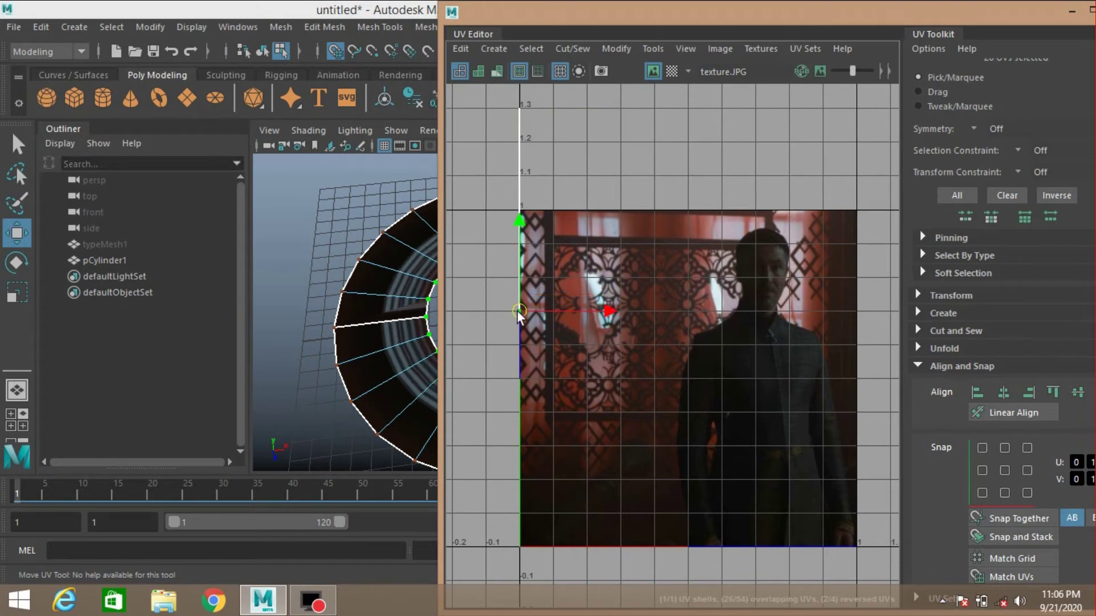
scroll(600, 321, down, 1)
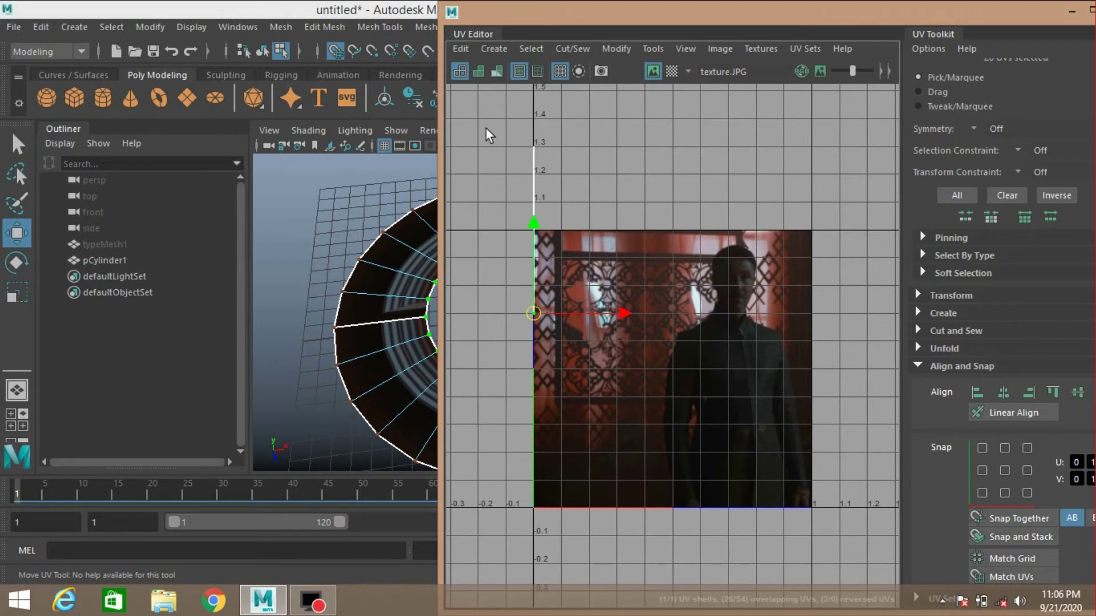
drag(487, 127, 609, 379)
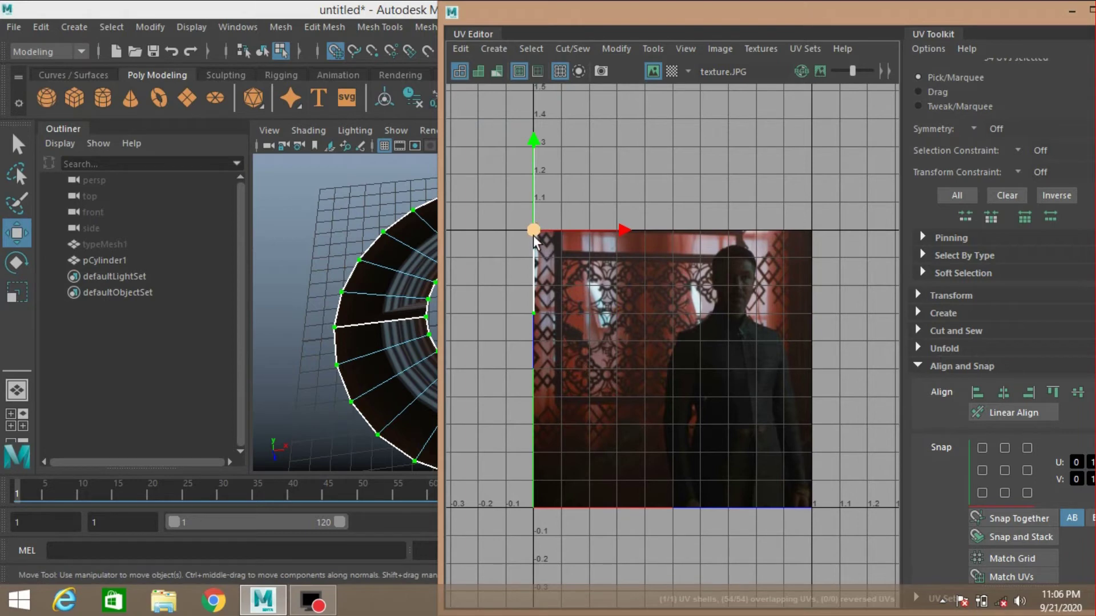
mouse_move(533, 229)
mouse_down()
mouse_move(557, 330)
mouse_move(787, 499)
mouse_up()
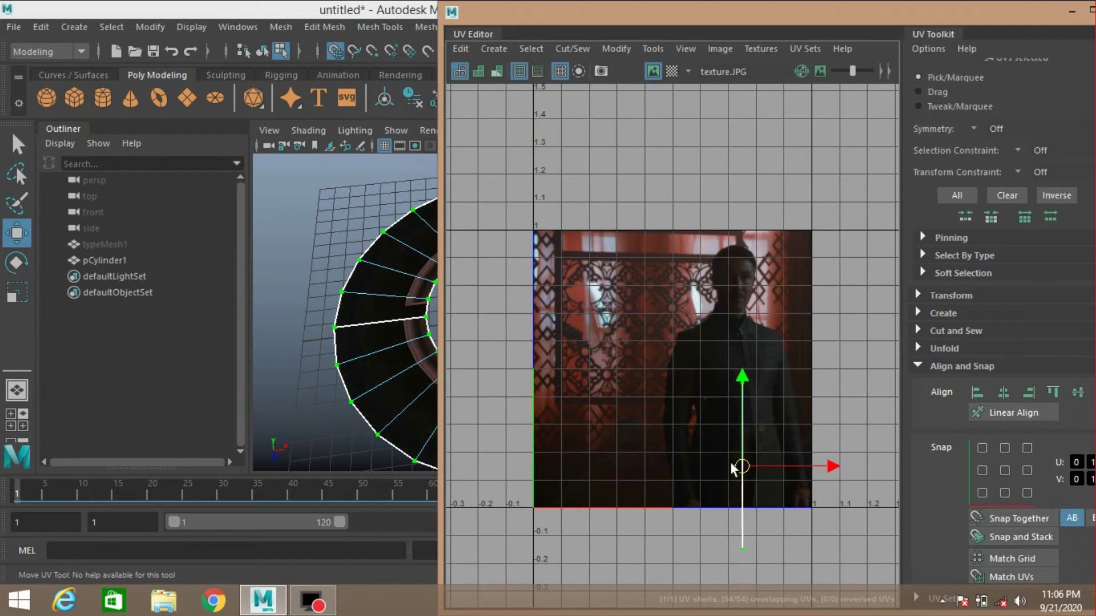
drag(788, 496, 606, 358)
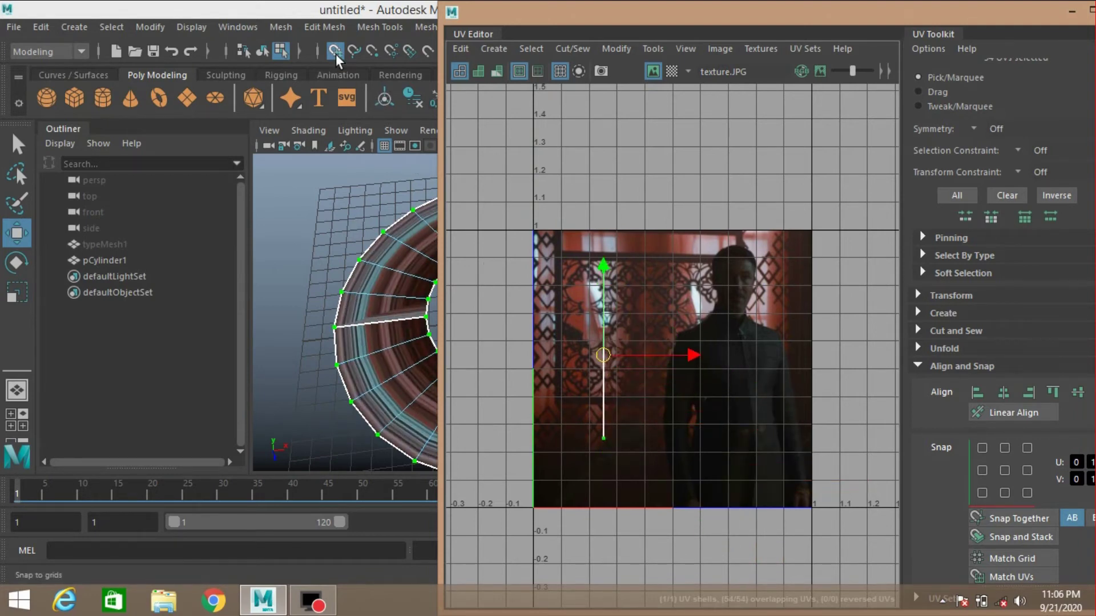
key(w)
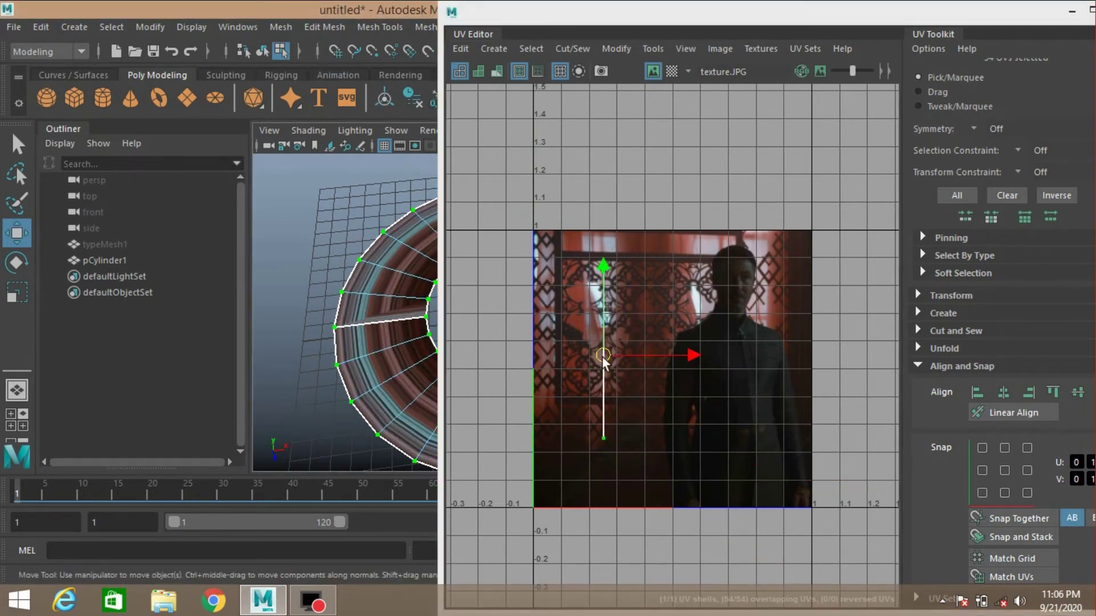
mouse_move(603, 361)
mouse_down()
mouse_move(593, 315)
mouse_move(793, 505)
mouse_move(777, 418)
mouse_move(625, 359)
mouse_move(553, 245)
mouse_move(541, 243)
mouse_up()
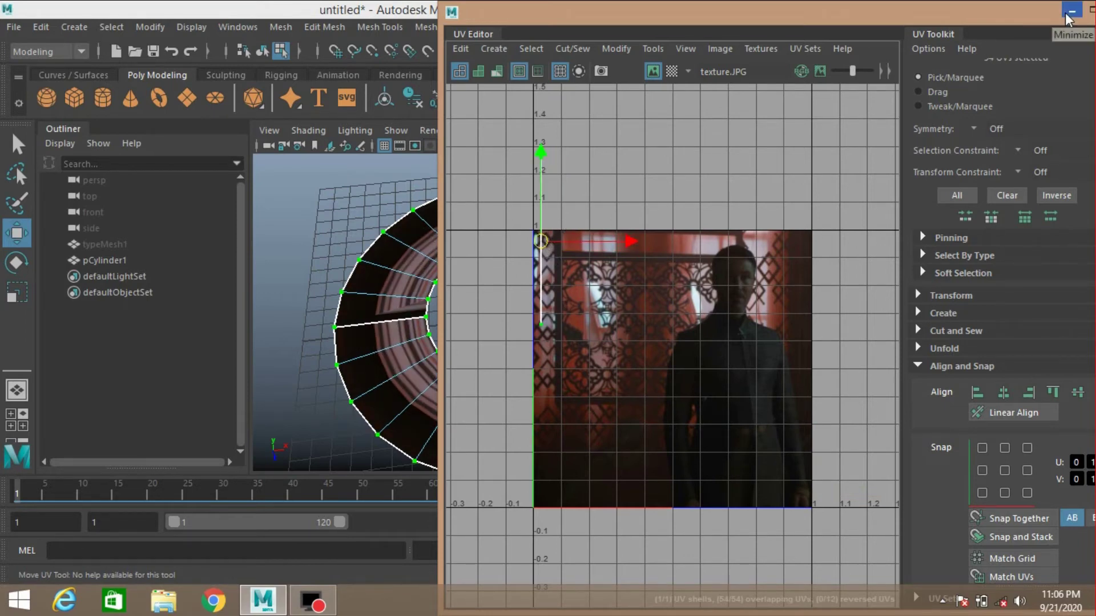
Step: Minimize the UV Editor, reselect the whole pCylinder1 and show the file1 texture node feeding lambert3's Color
click(1068, 13)
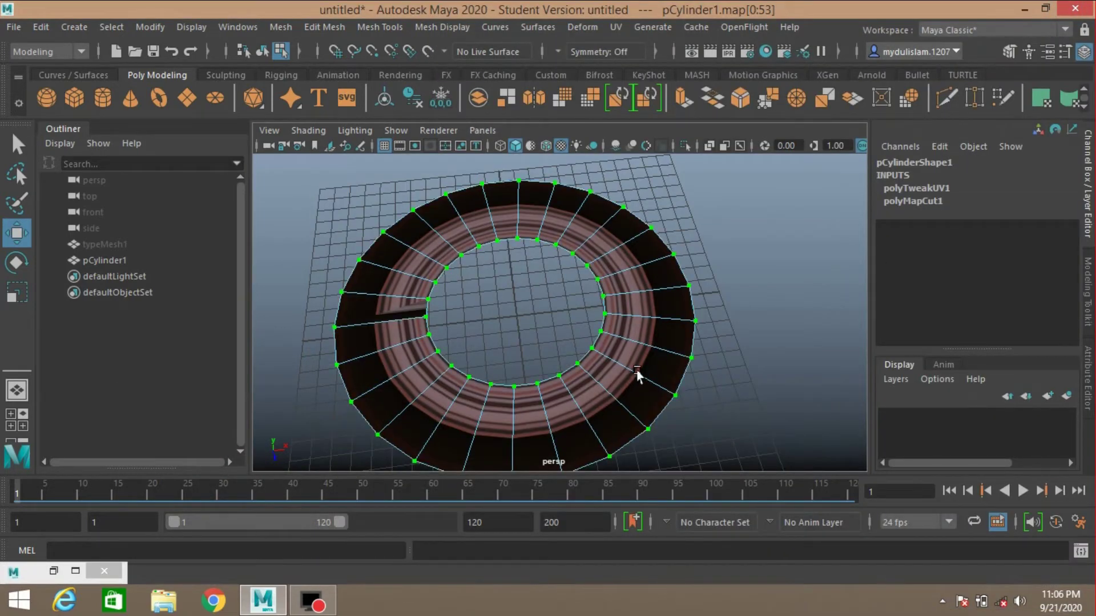
click(1008, 52)
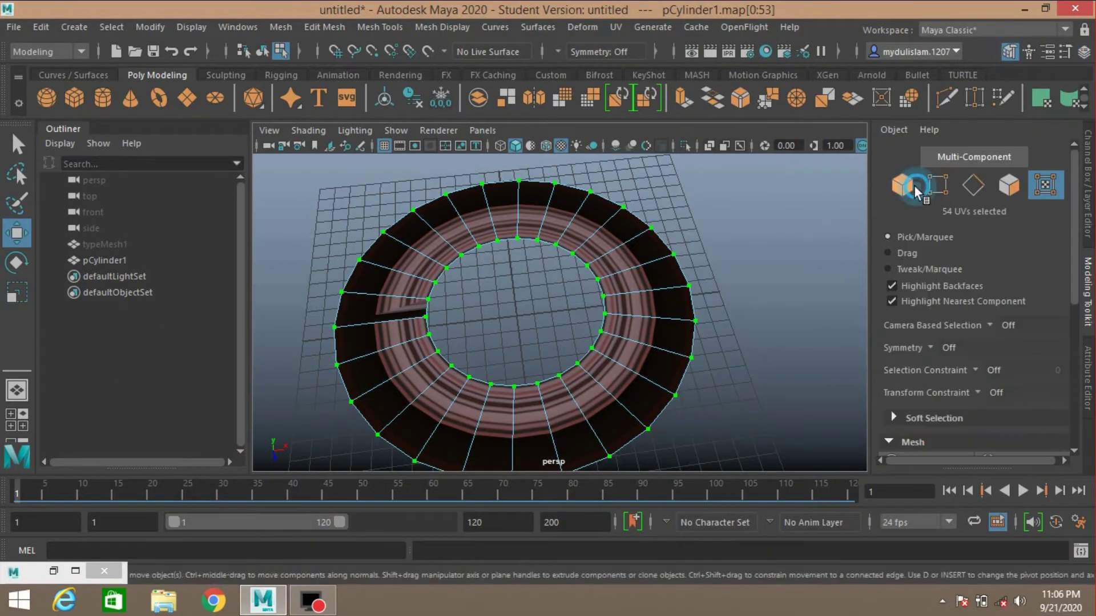
click(903, 185)
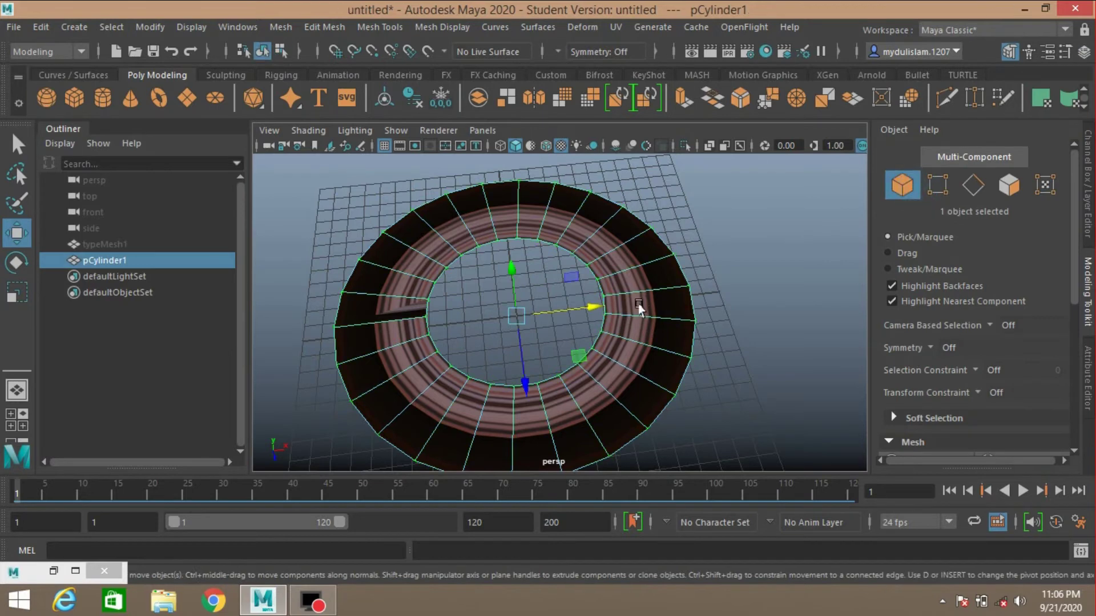
click(1087, 385)
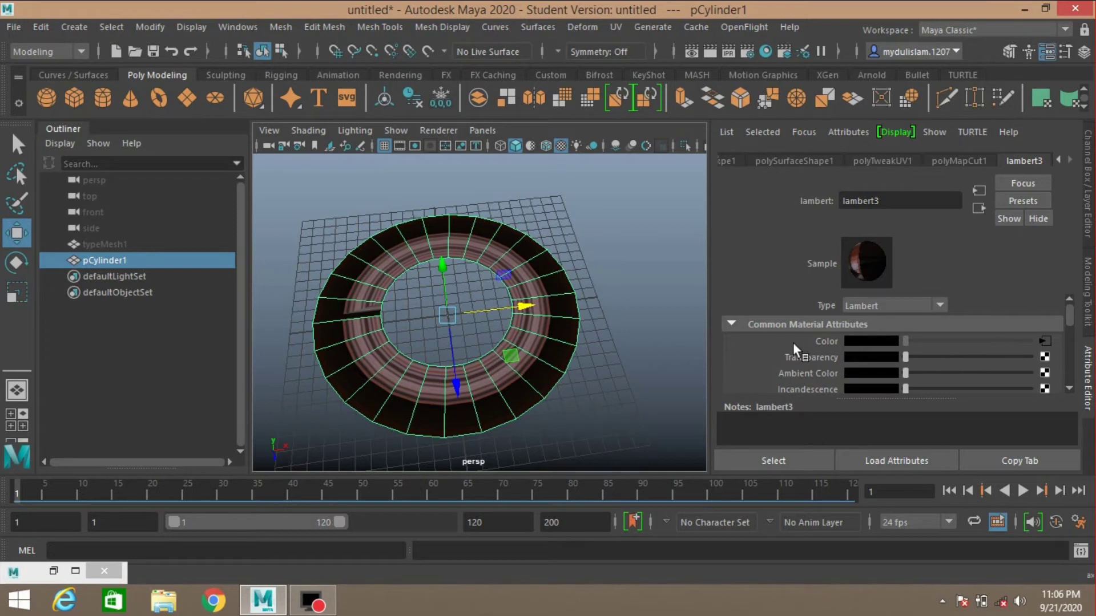
click(1041, 339)
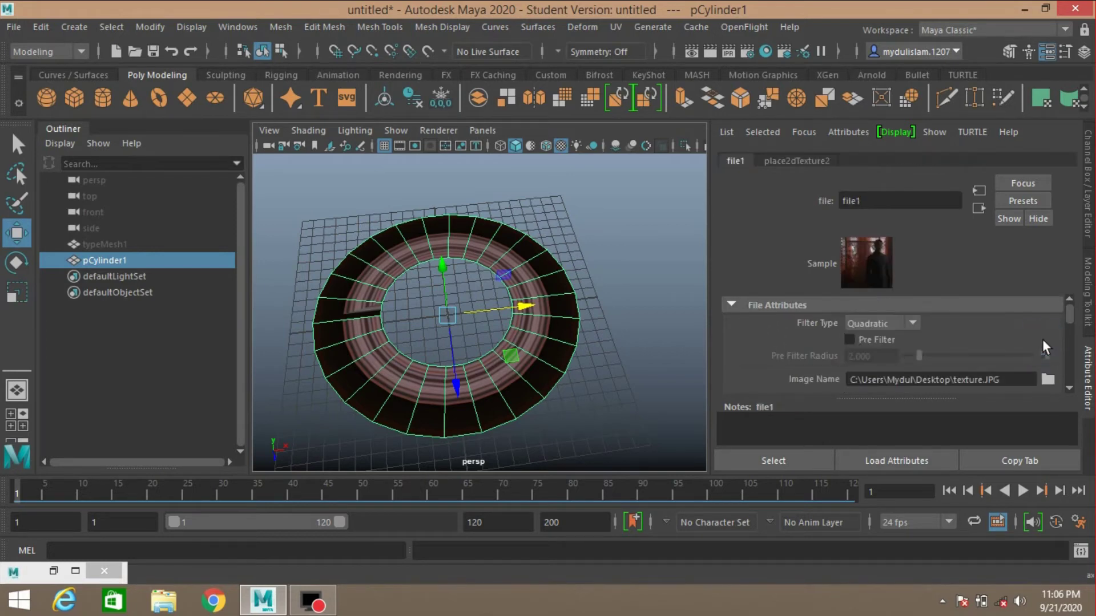
Step: In place2dTexture2 set Rotate UV to 360 and key it at frame 1
click(796, 164)
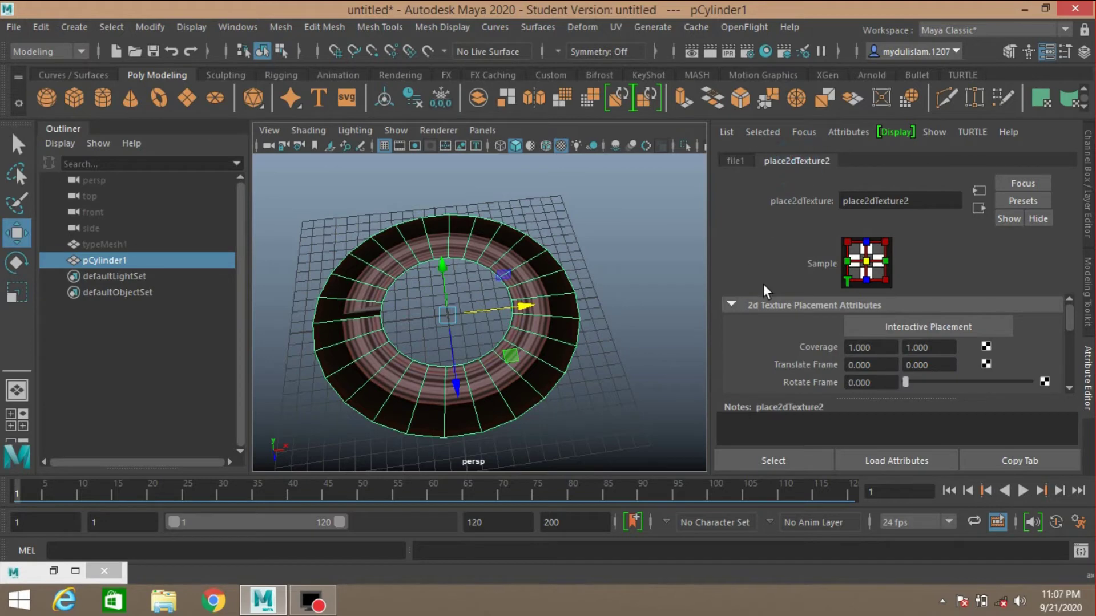
scroll(794, 367, down, 3)
scroll(795, 367, up, 2)
scroll(795, 367, up, 2)
scroll(795, 367, down, 2)
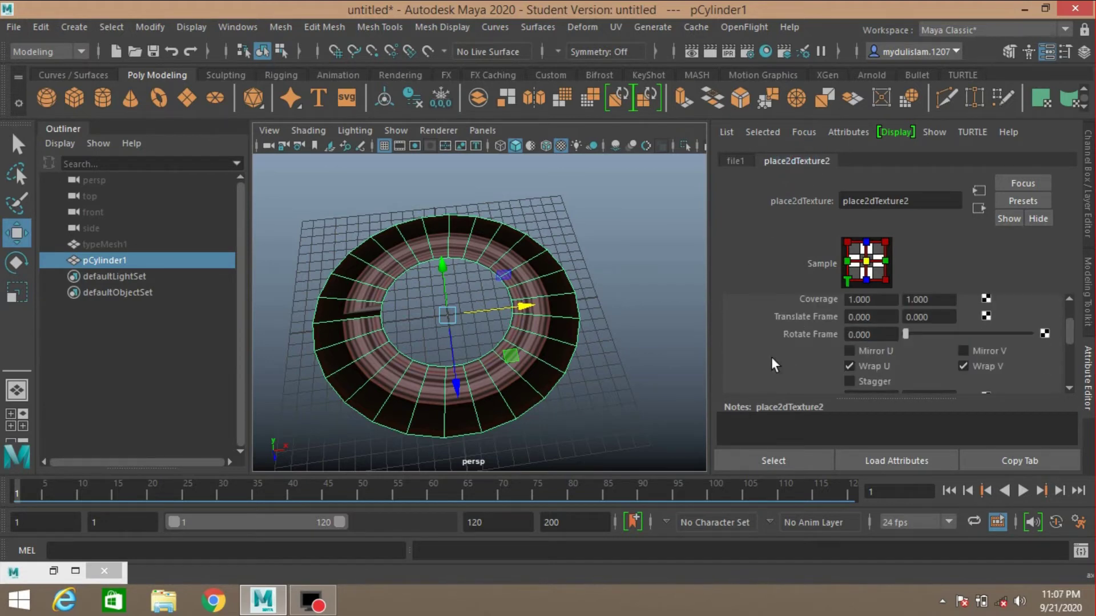
scroll(772, 364, up, 2)
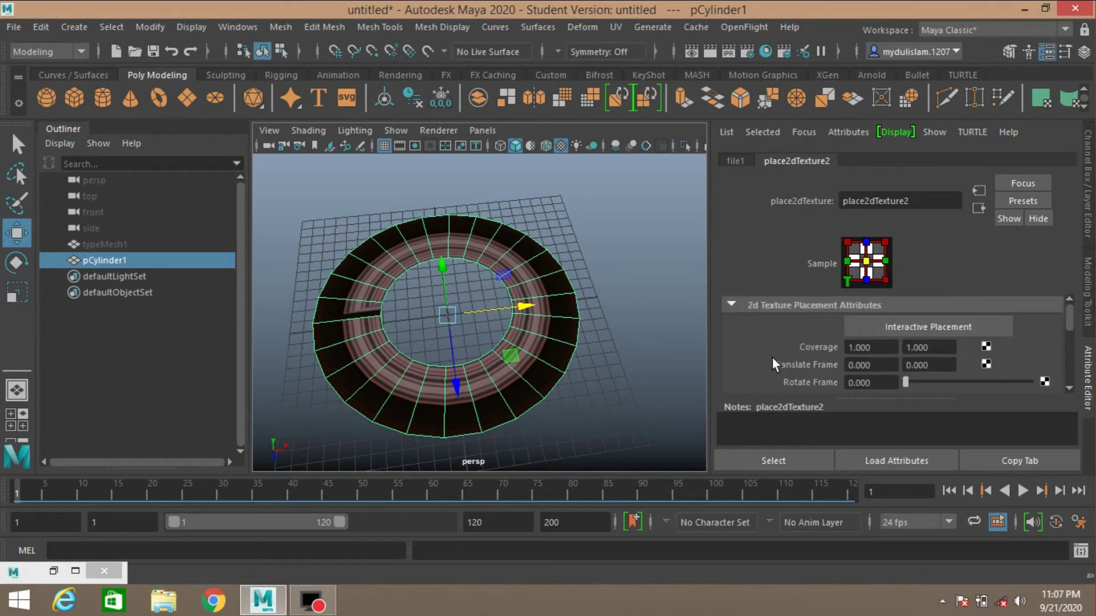
scroll(771, 364, down, 1)
scroll(771, 364, down, 1)
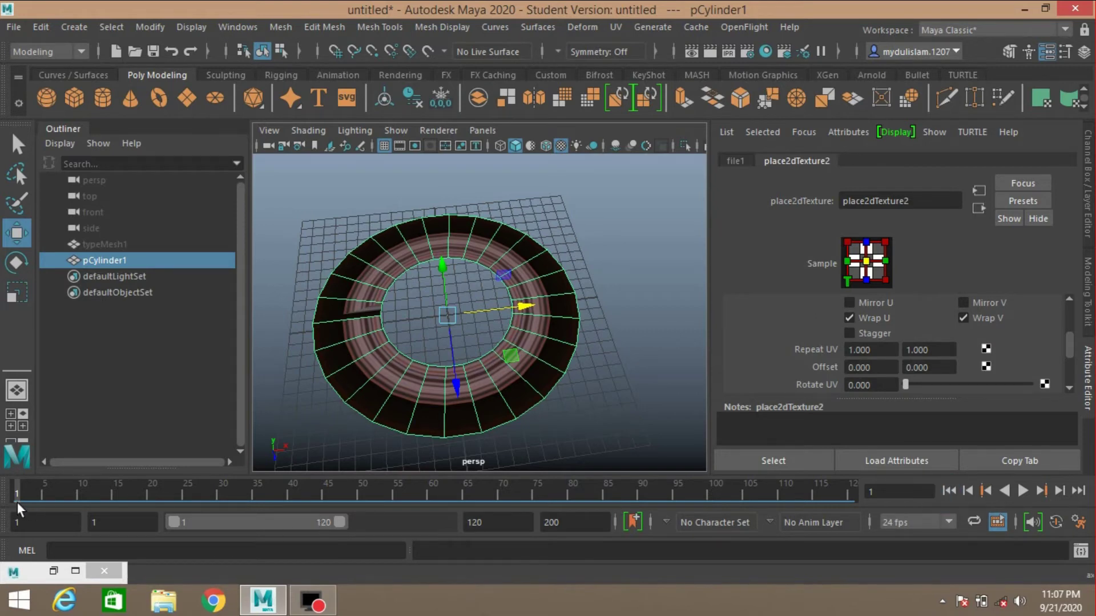
click(882, 372)
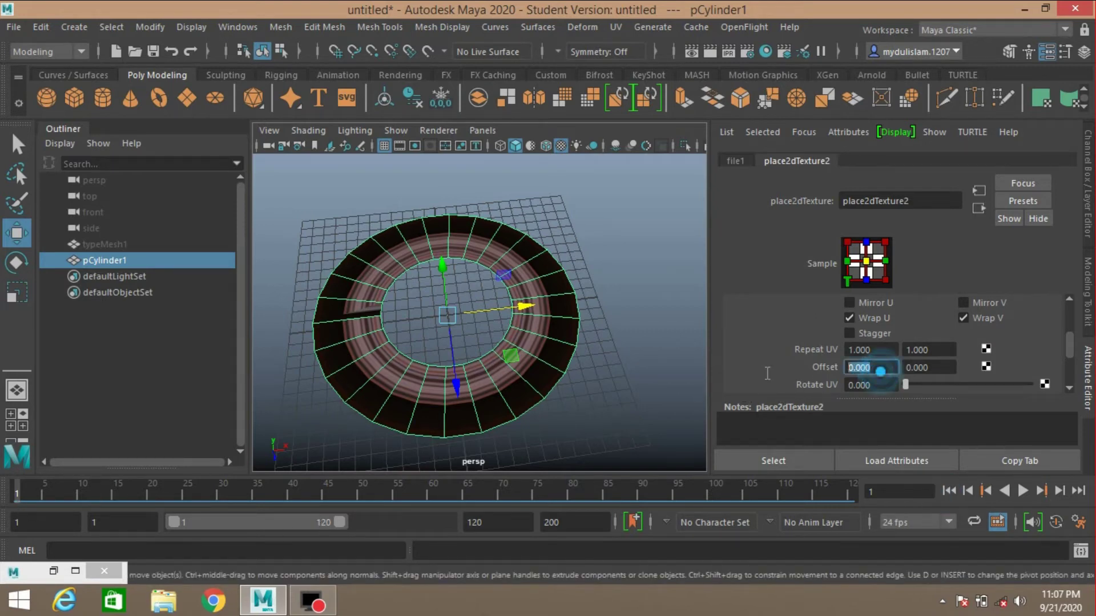
text(1)
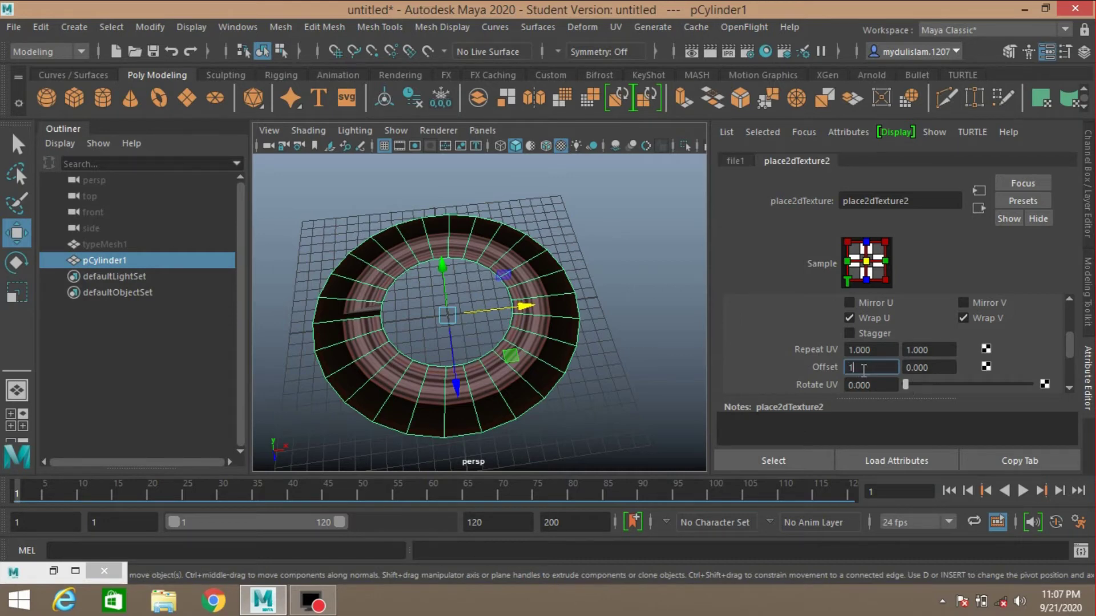
scroll(861, 373, down, 2)
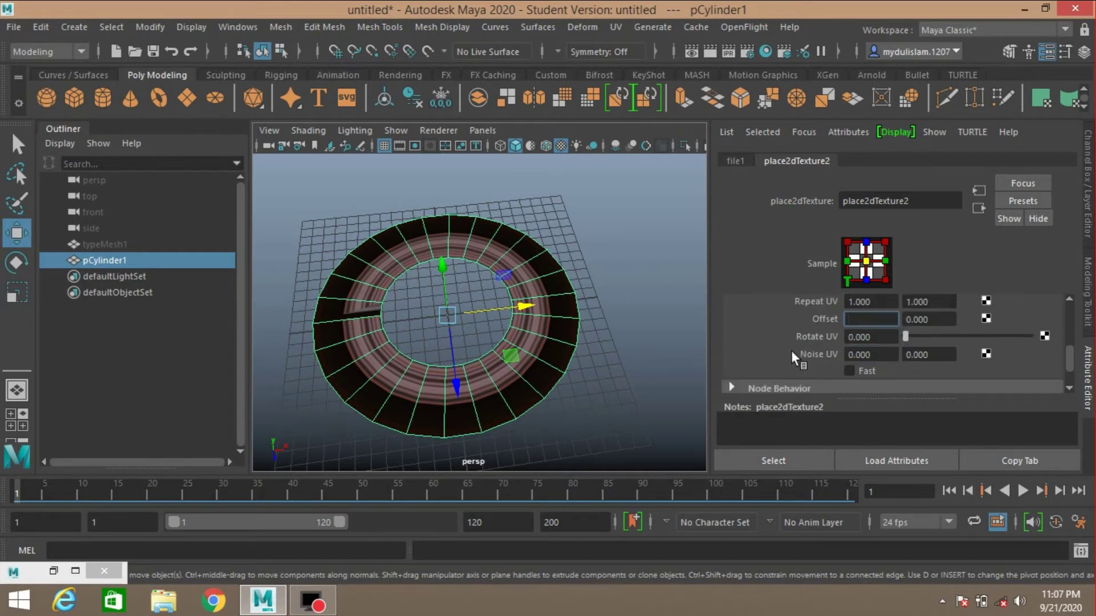
click(875, 337)
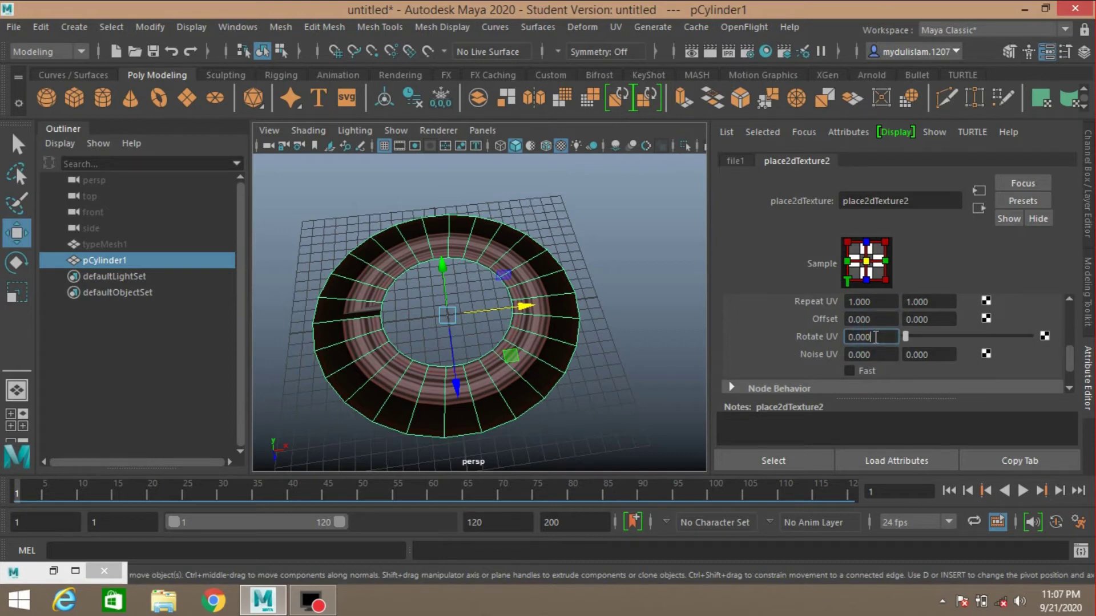
right_click(874, 336)
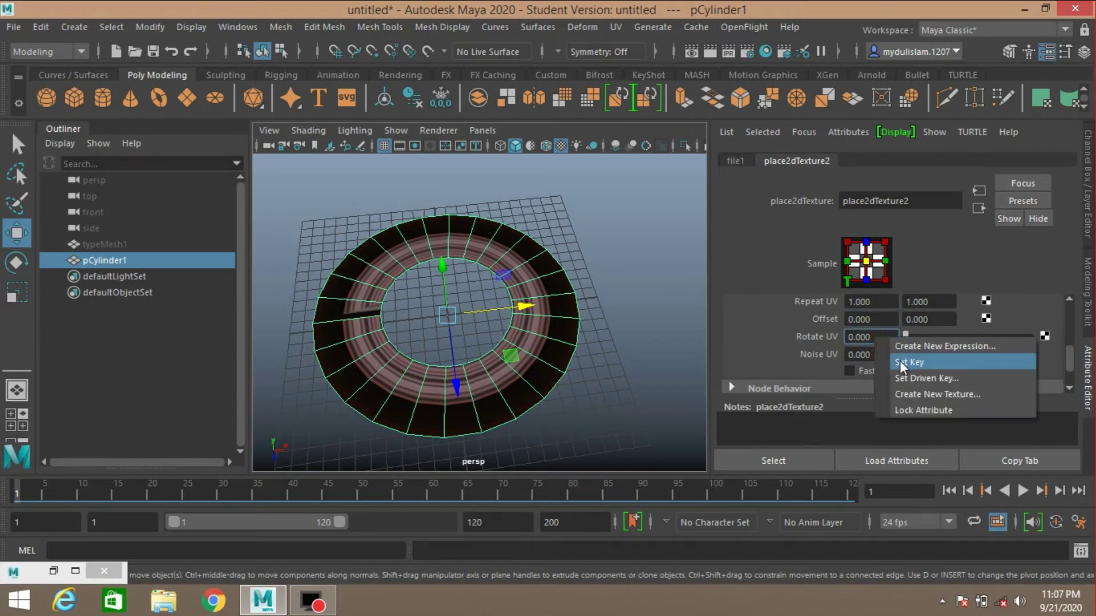
click(722, 194)
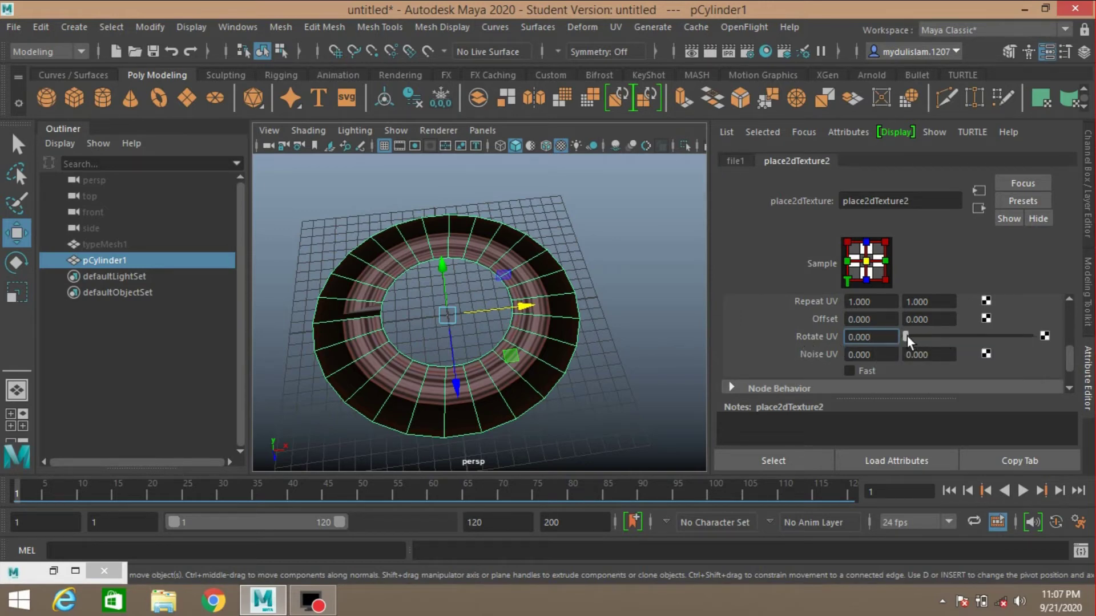
text(360)
key(Return)
right_click(881, 337)
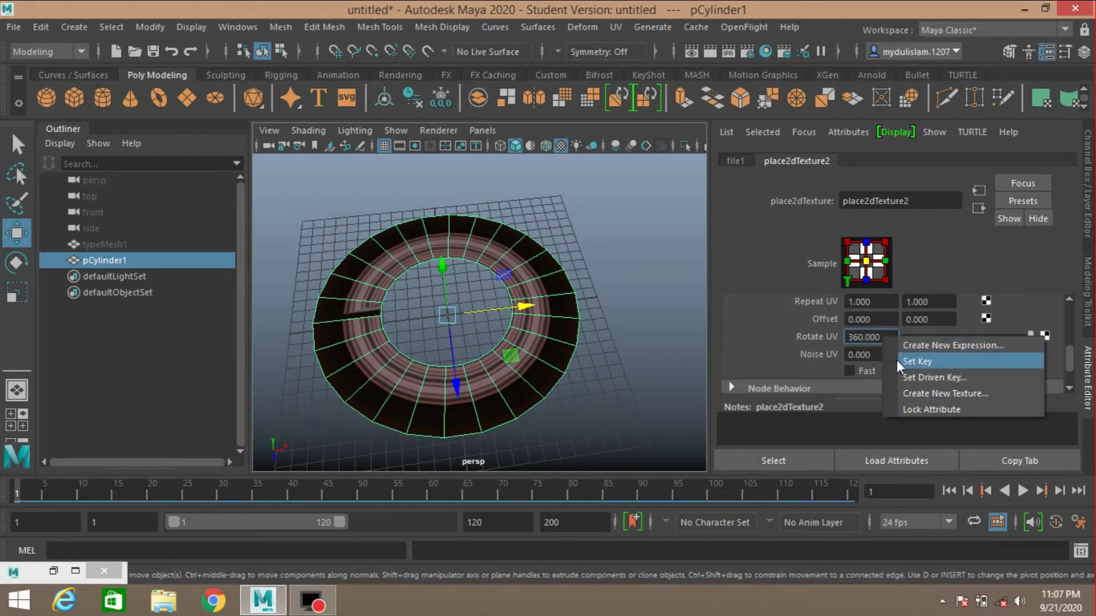
click(895, 360)
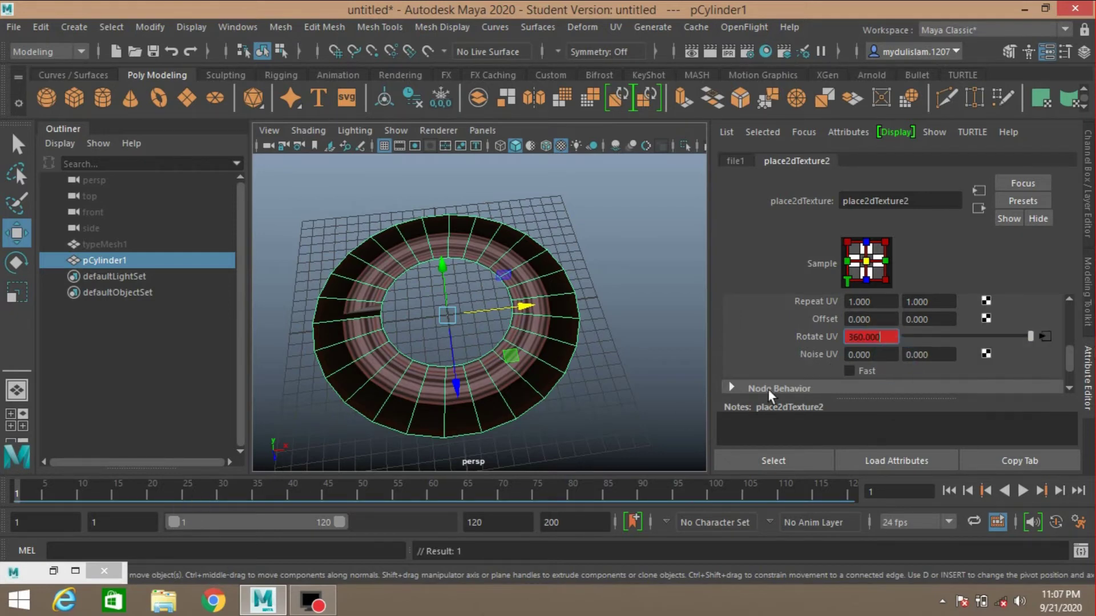
Step: At frame 120 bring Rotate UV down to 0 and key it
click(1072, 494)
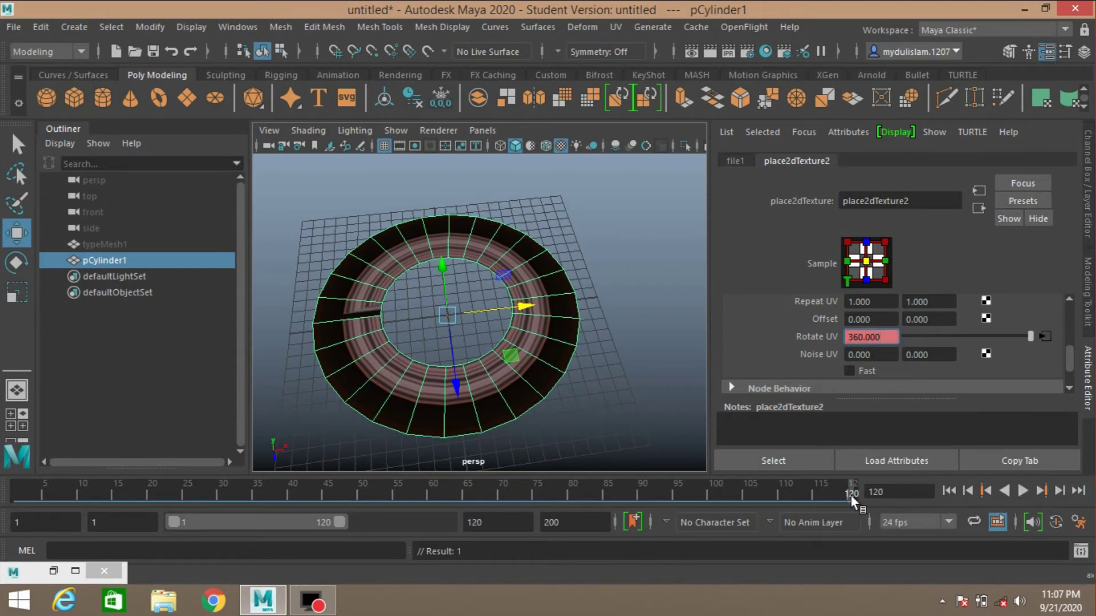
drag(1030, 336, 849, 347)
right_click(877, 335)
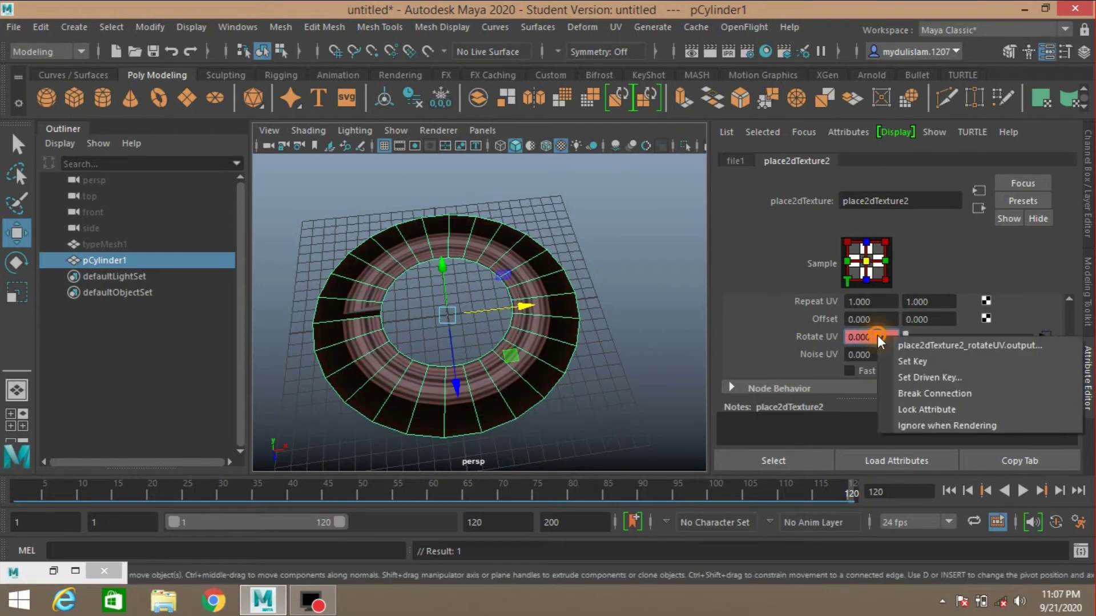
click(897, 364)
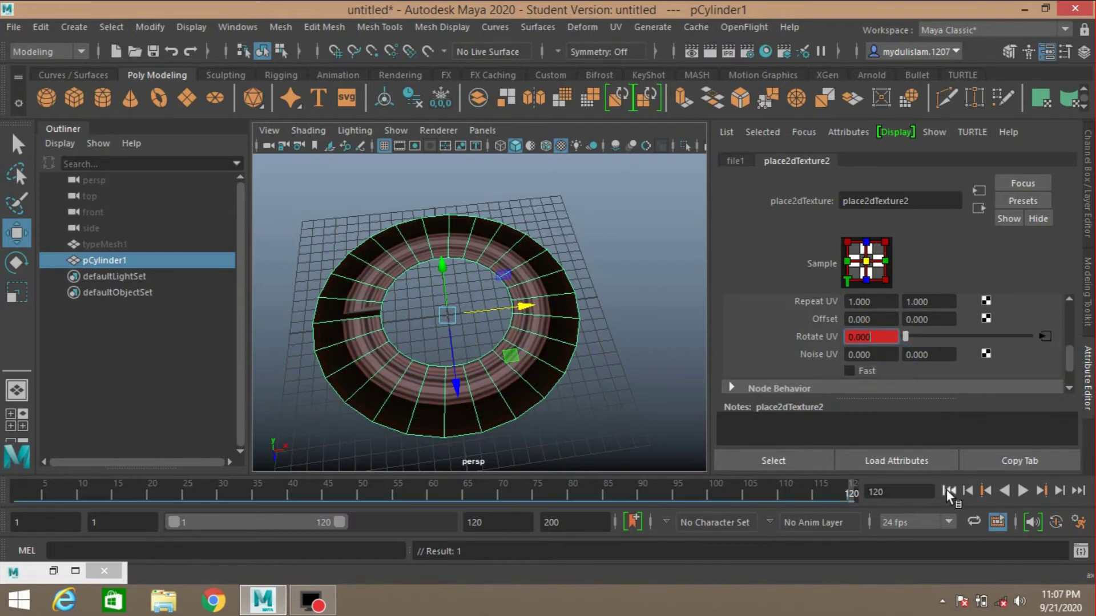
Step: Play back from frame 1 to watch the texture spin, then stop and reselect the ring
click(945, 489)
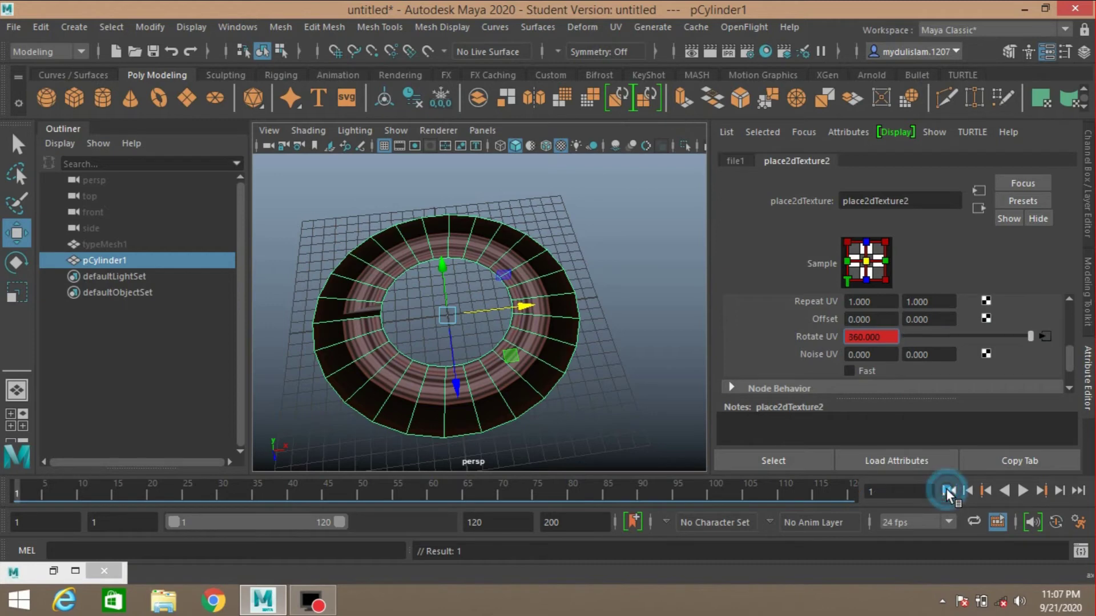
click(1023, 490)
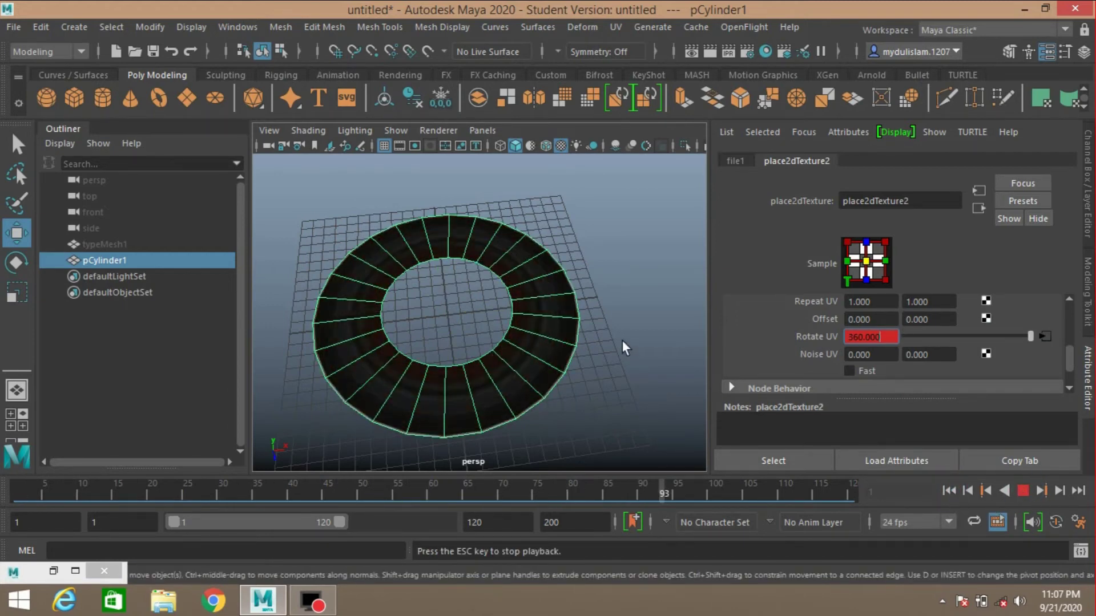
click(631, 374)
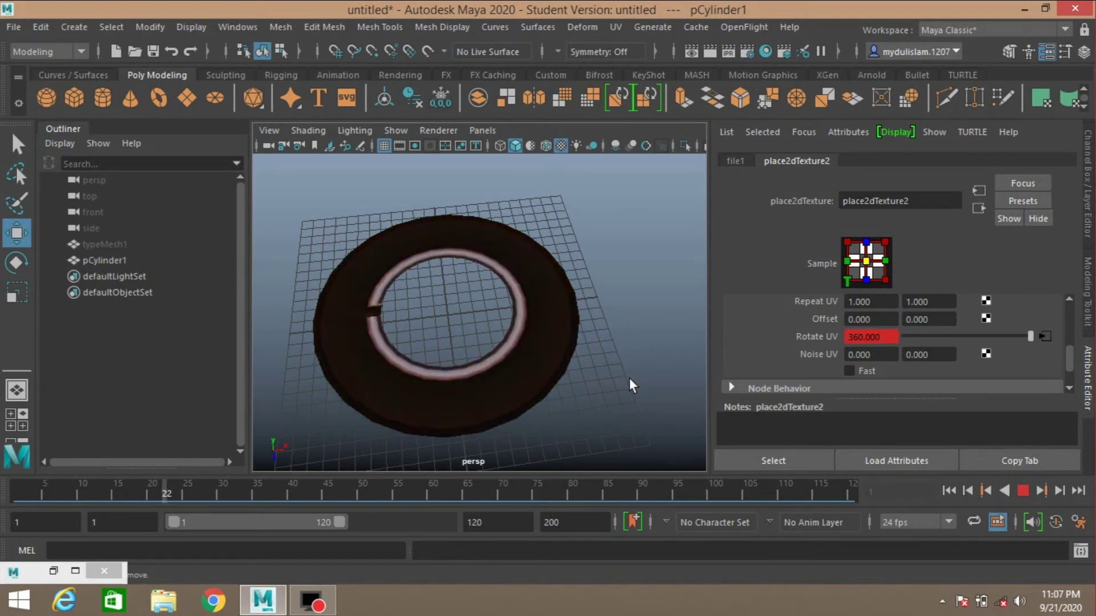
click(1021, 494)
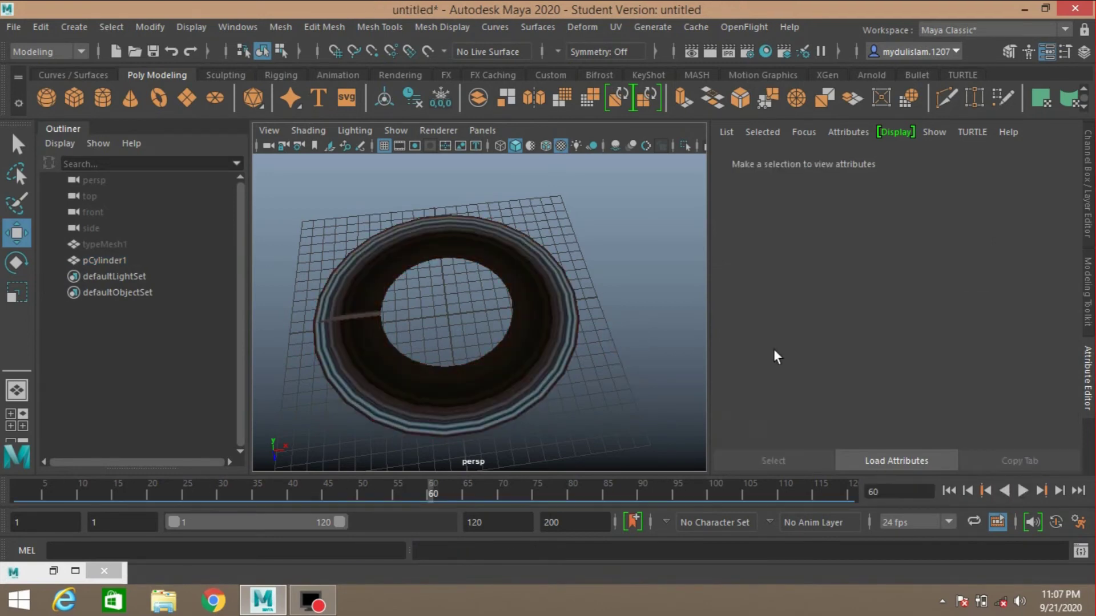
click(458, 374)
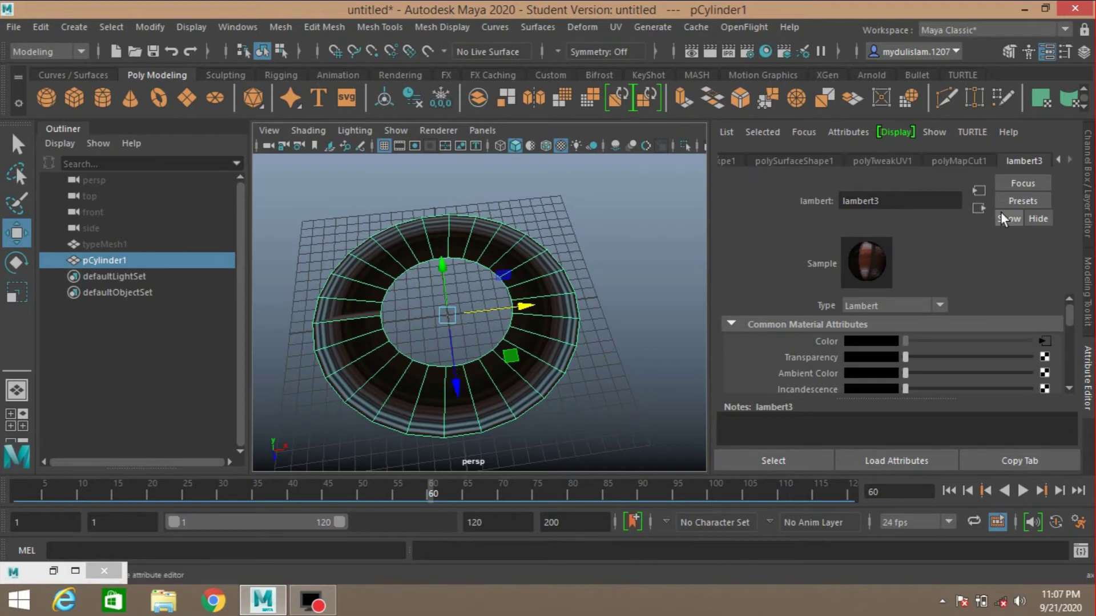
Step: At frame 1 set the texture's Offset U and V to 1 and key both
click(1040, 340)
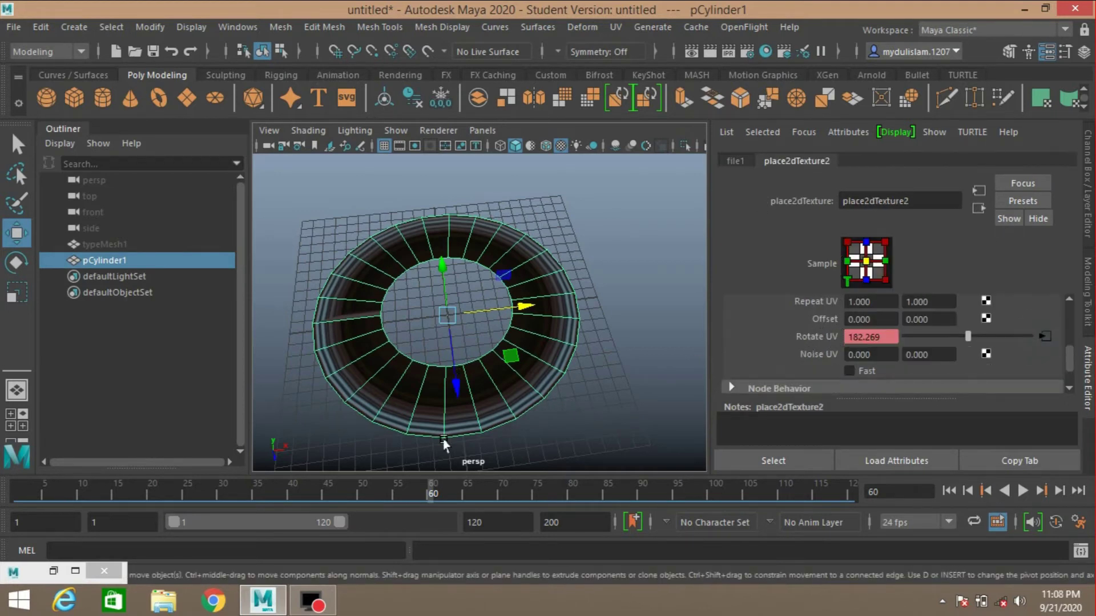
click(949, 492)
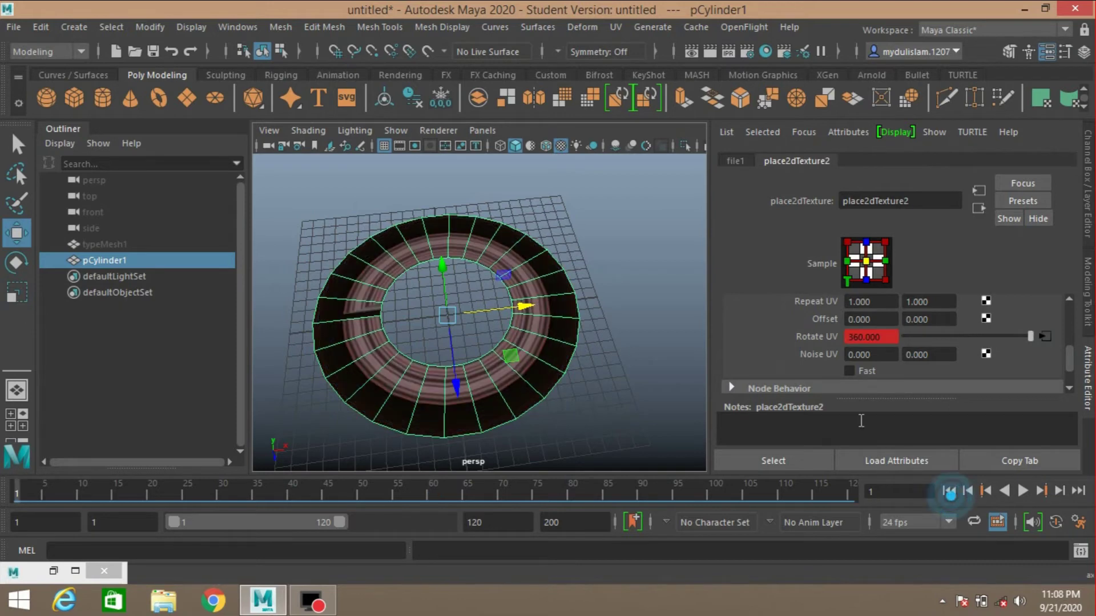
click(867, 319)
text(1)
click(912, 320)
text(1)
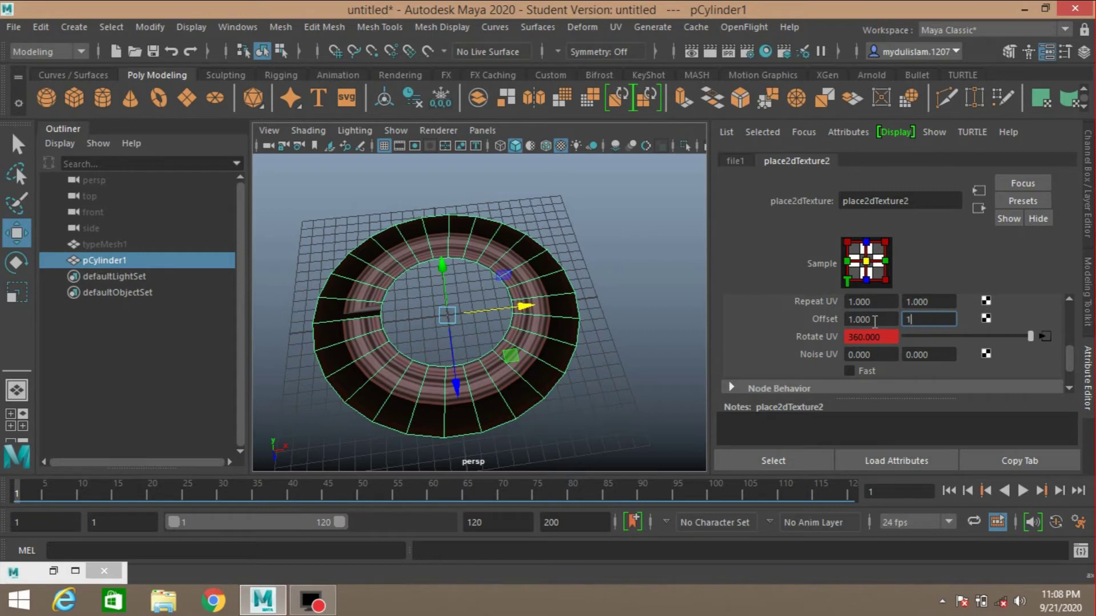
key(Return)
right_click(873, 321)
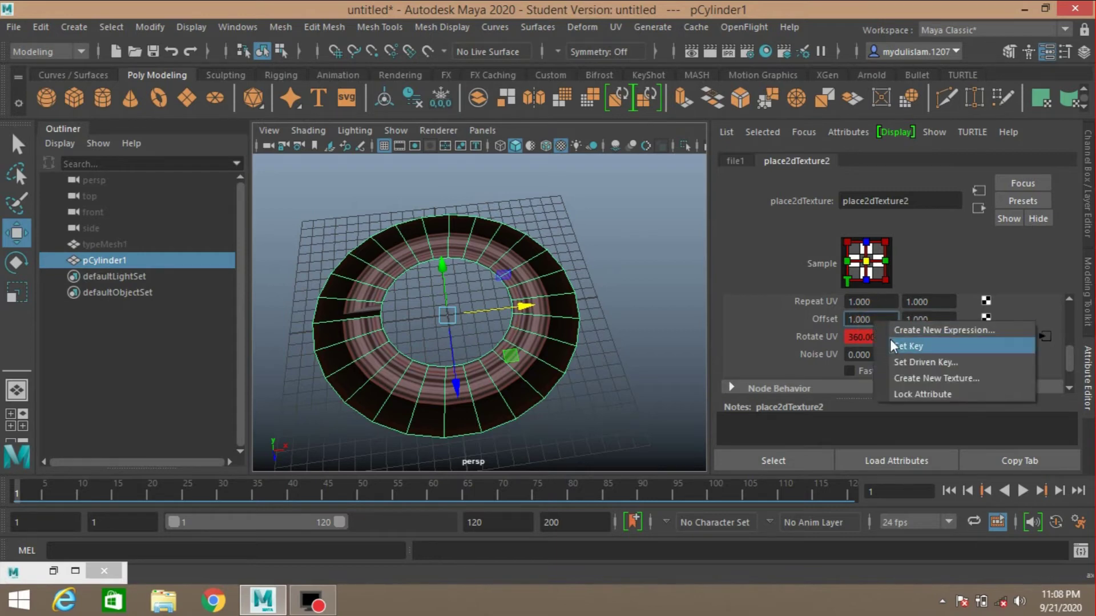
click(889, 340)
right_click(932, 320)
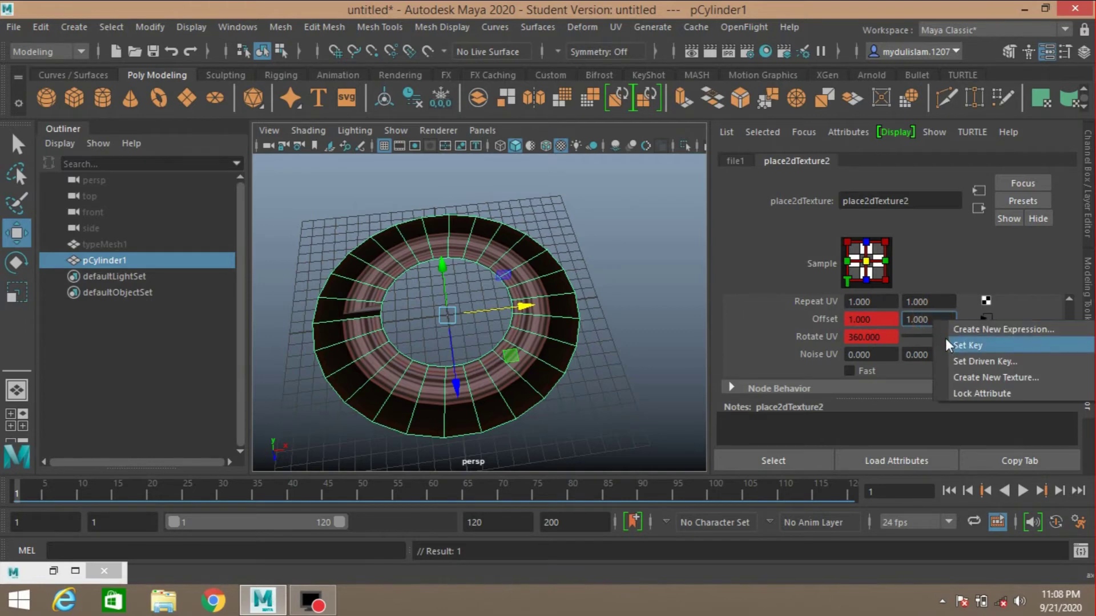
click(945, 338)
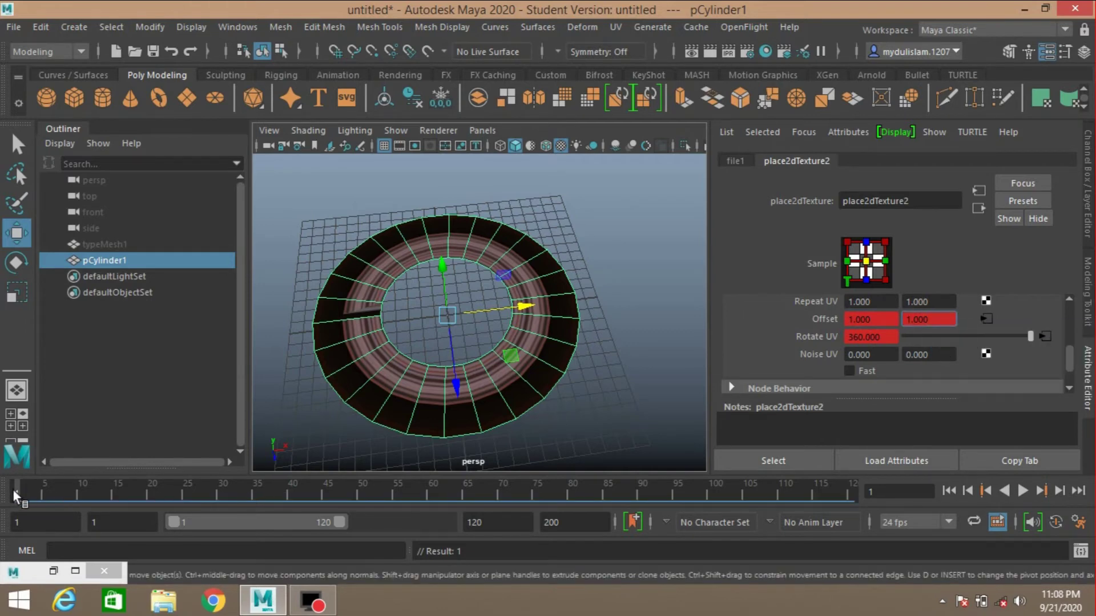
Step: At frame 30 set Offset U and V to 0 and key both
drag(13, 489, 218, 501)
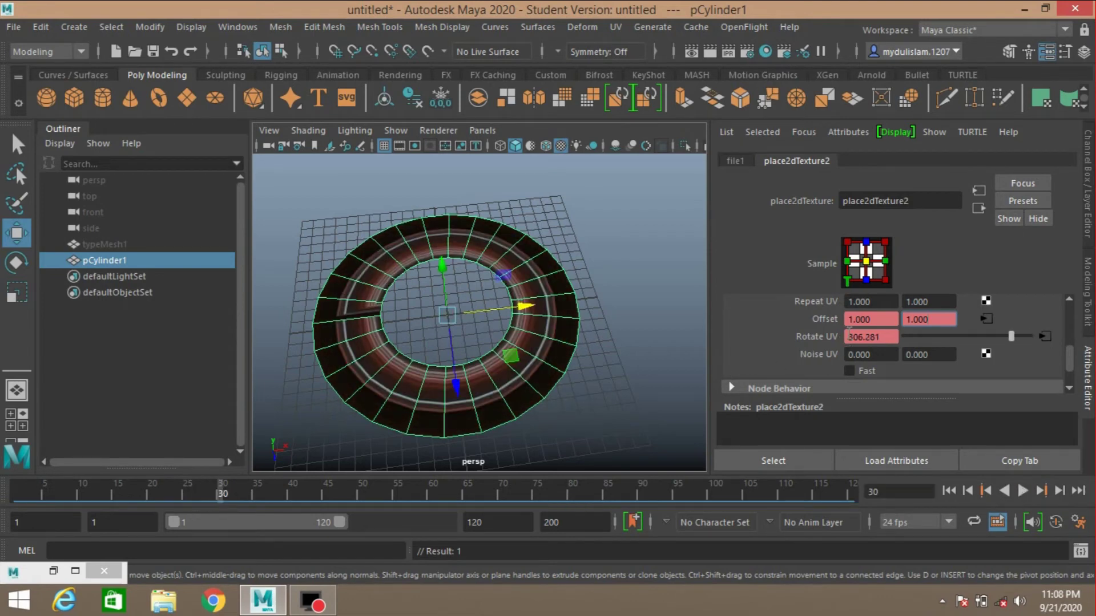
click(879, 320)
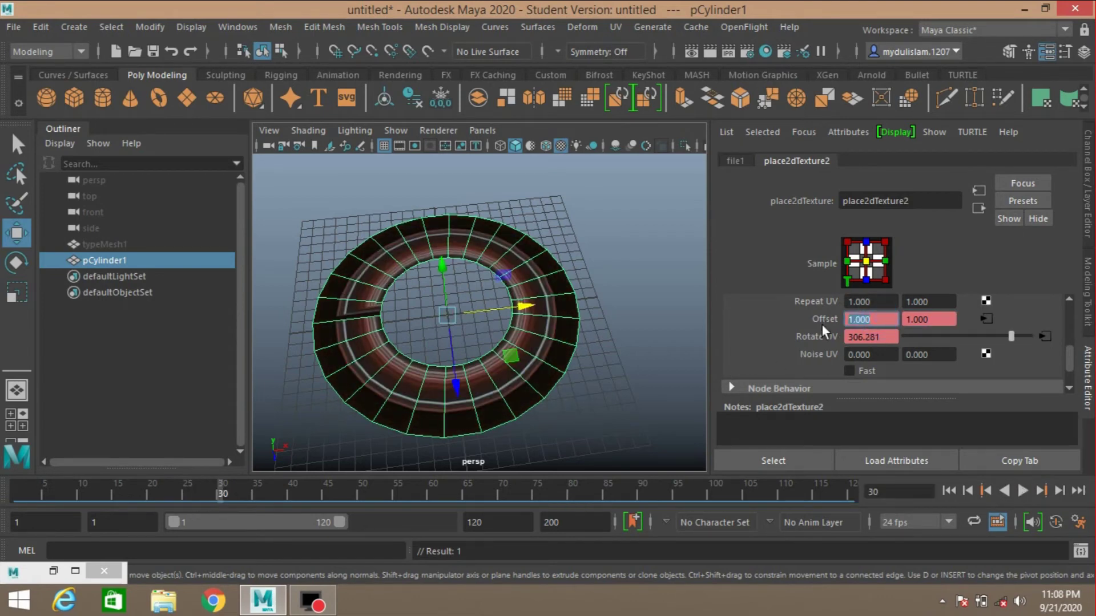
text(0)
key(Tab)
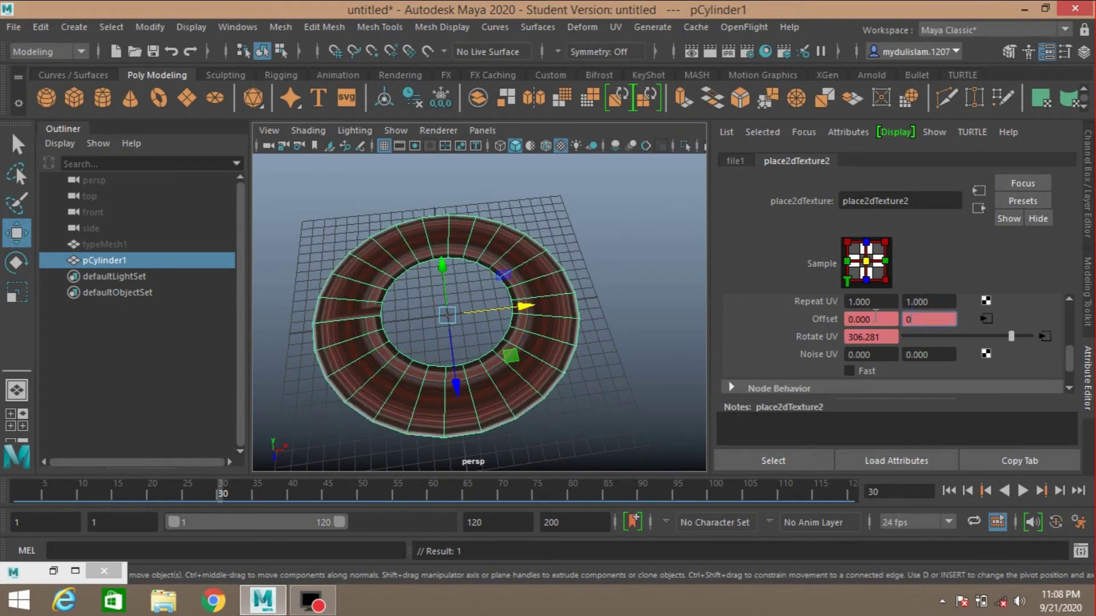
text(0)
key(Return)
right_click(879, 318)
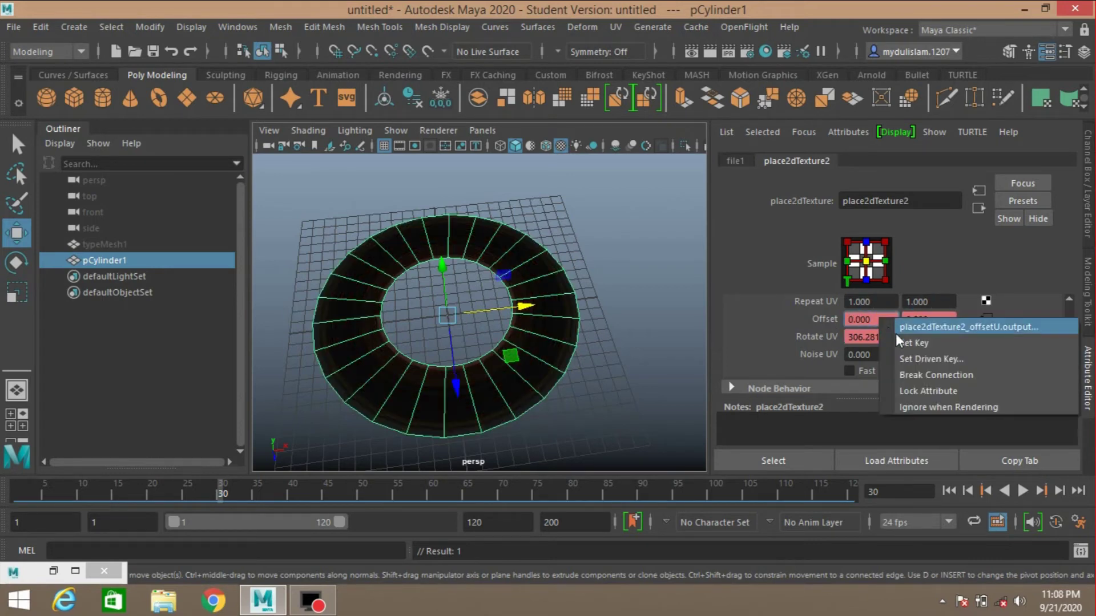
click(898, 337)
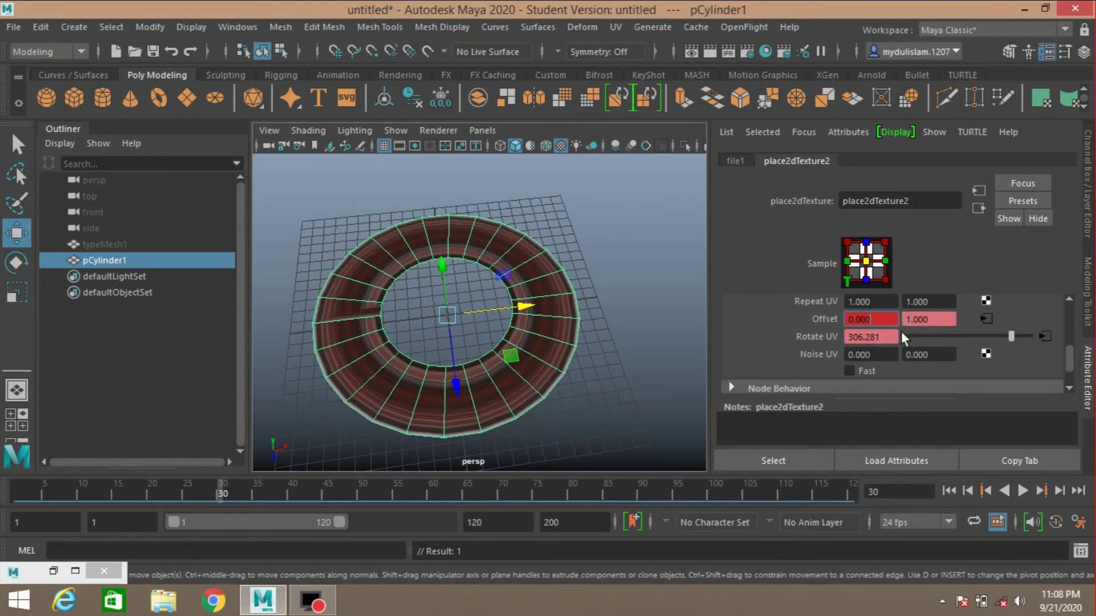
click(931, 318)
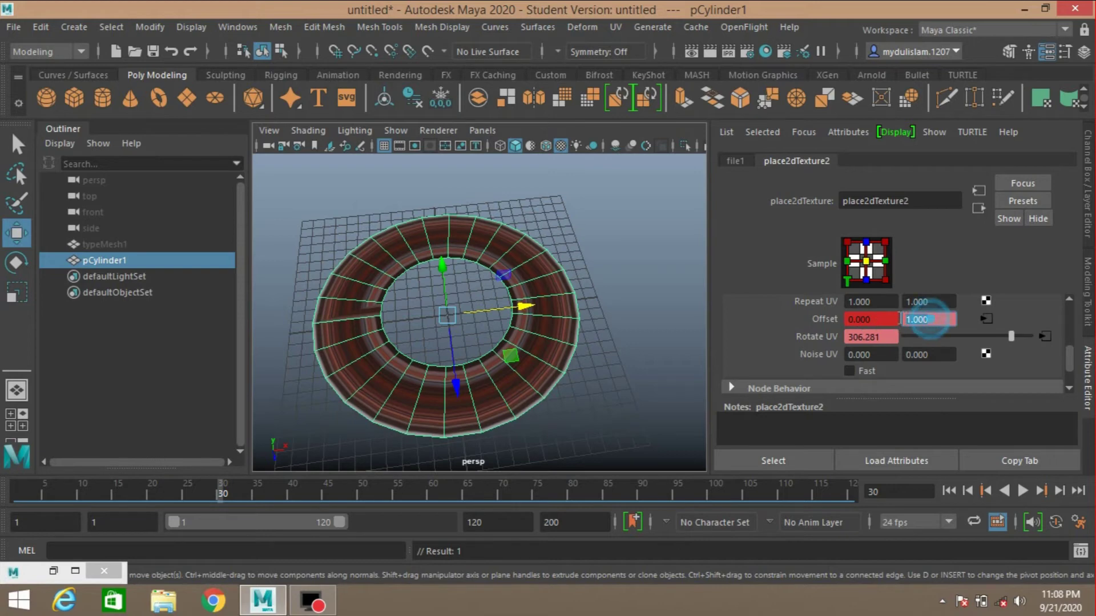
text(0)
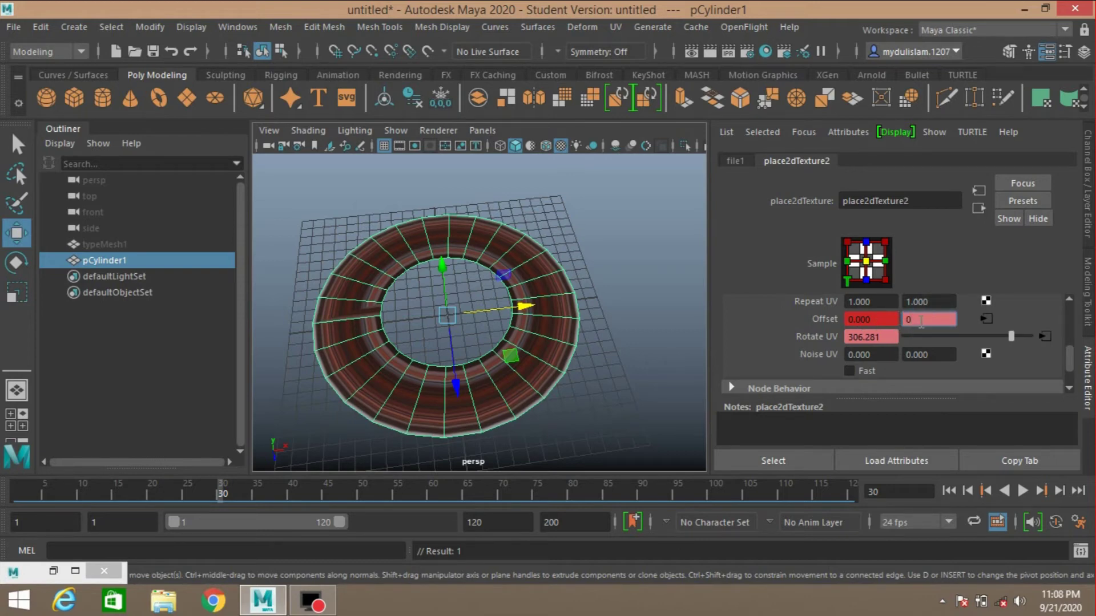
key(Return)
right_click(932, 315)
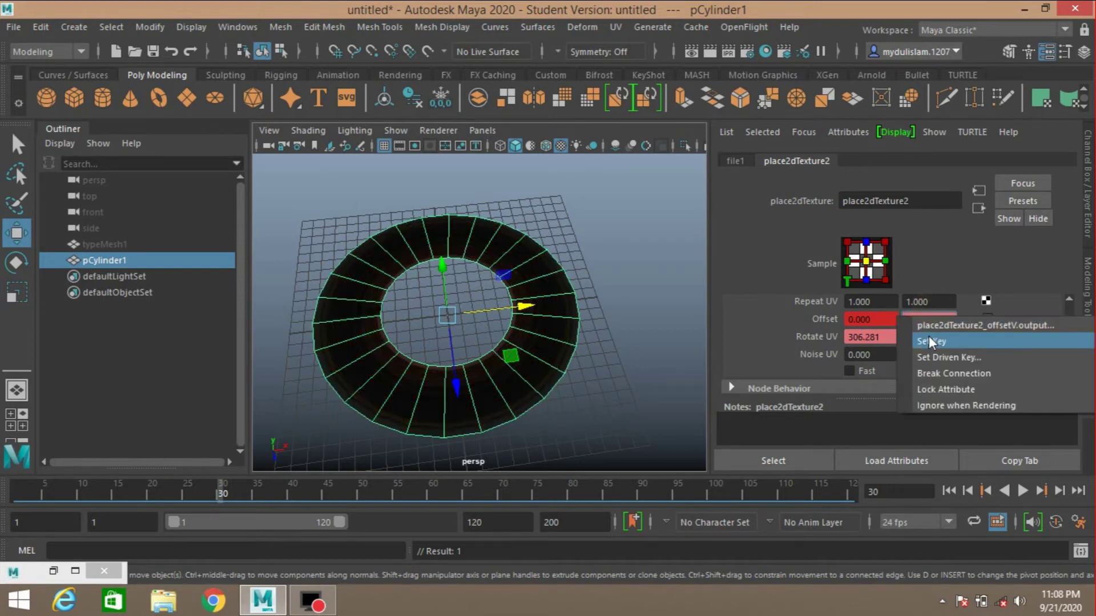
click(929, 336)
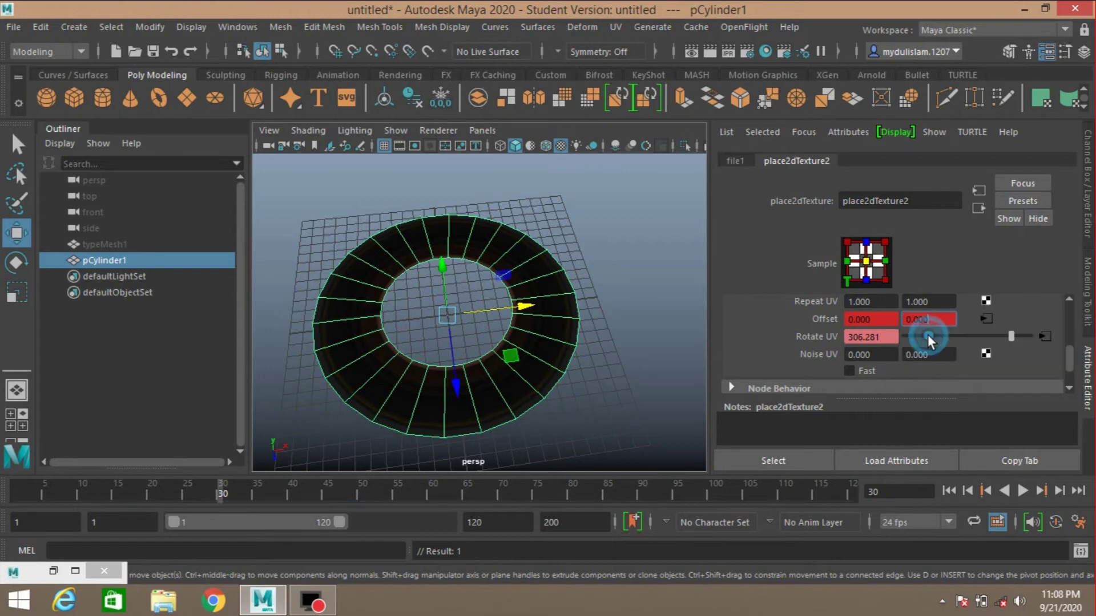
Step: Play the texture animation from frame 1, extend the playback range to 200 frames, stop and reselect the ring
click(948, 490)
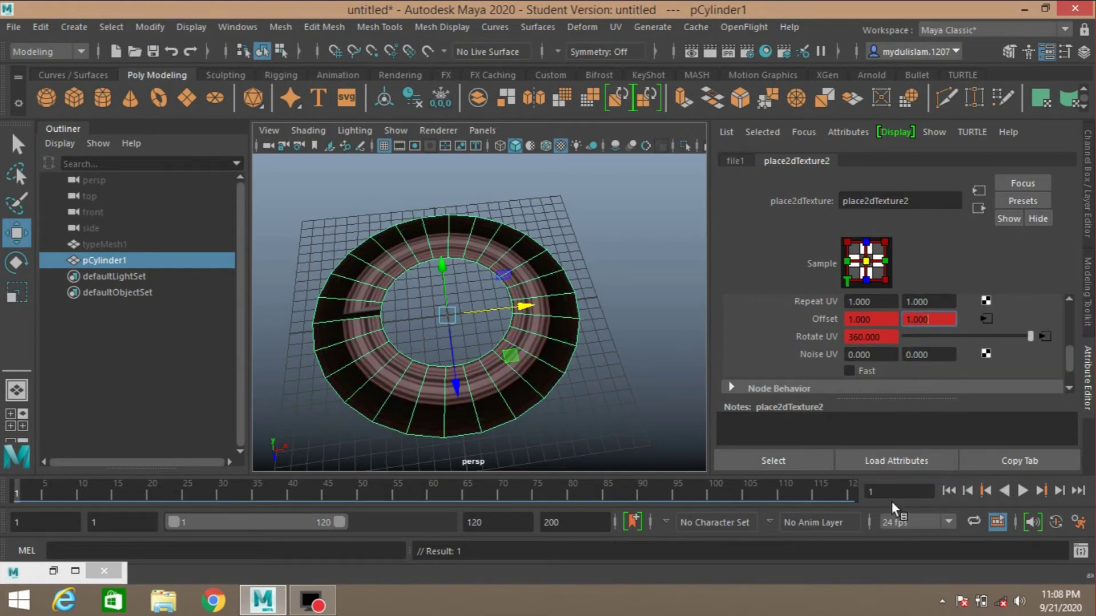
click(1023, 490)
click(646, 346)
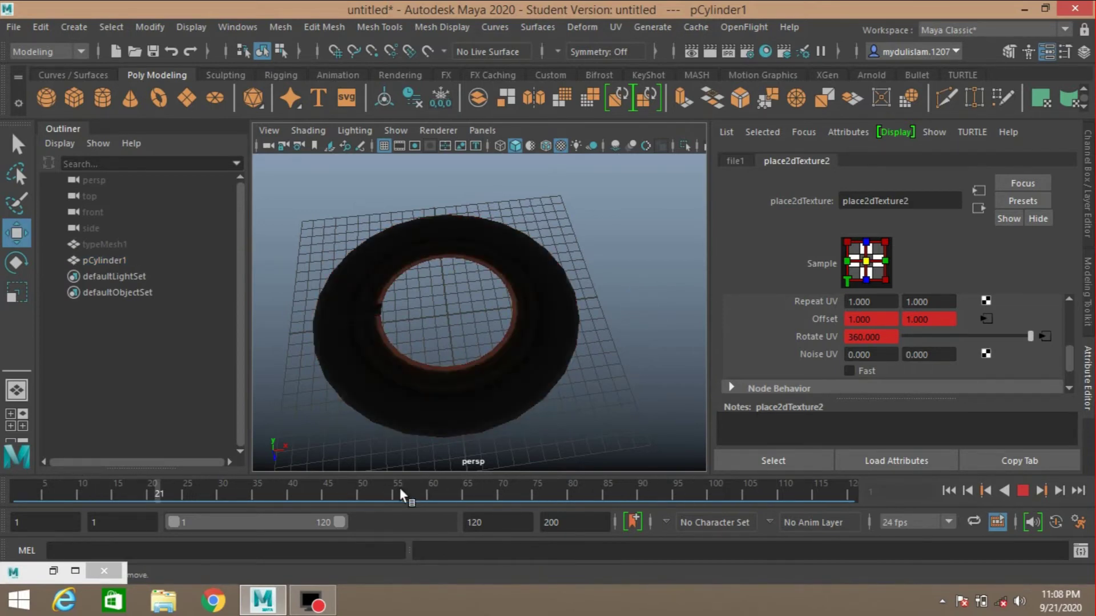
drag(335, 523, 445, 522)
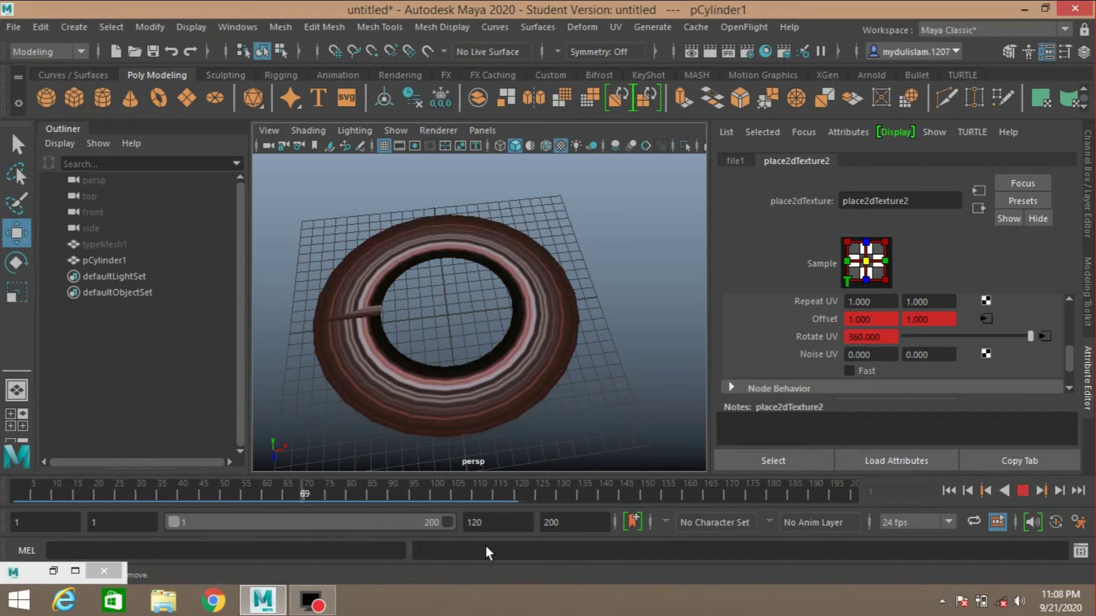
click(1022, 490)
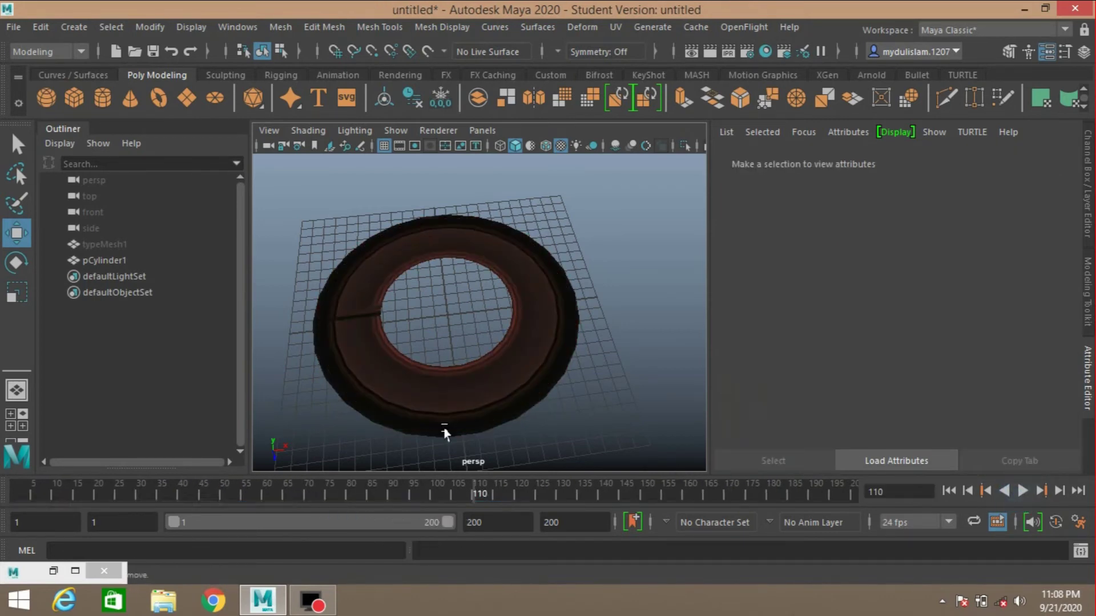
click(481, 395)
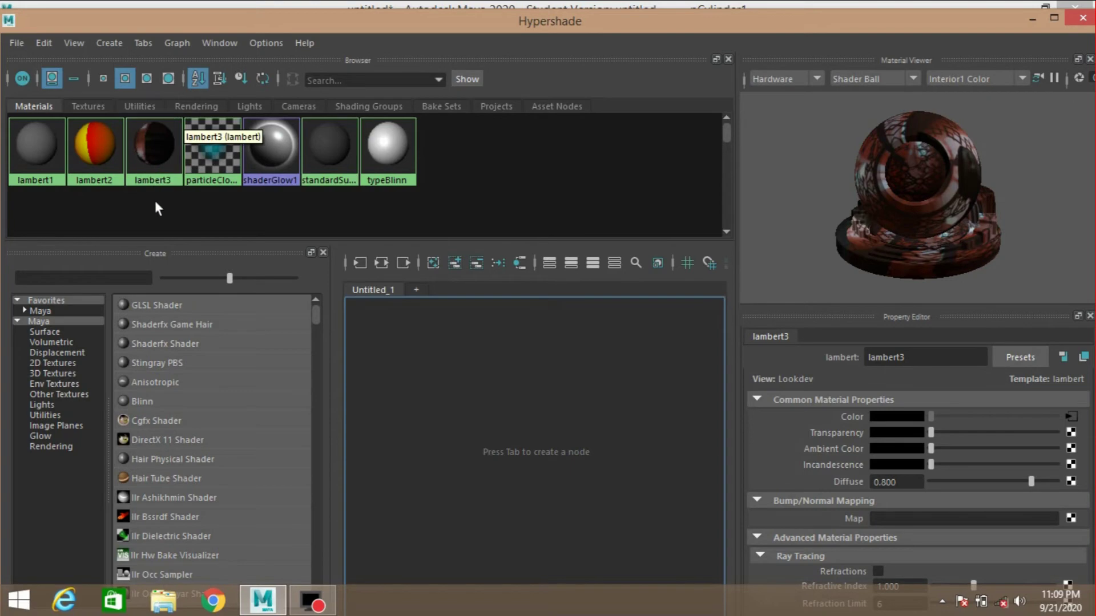
Step: Pick lambert3 in the Hypershade, minimize it and bring up Windows > Animation Editors
click(143, 163)
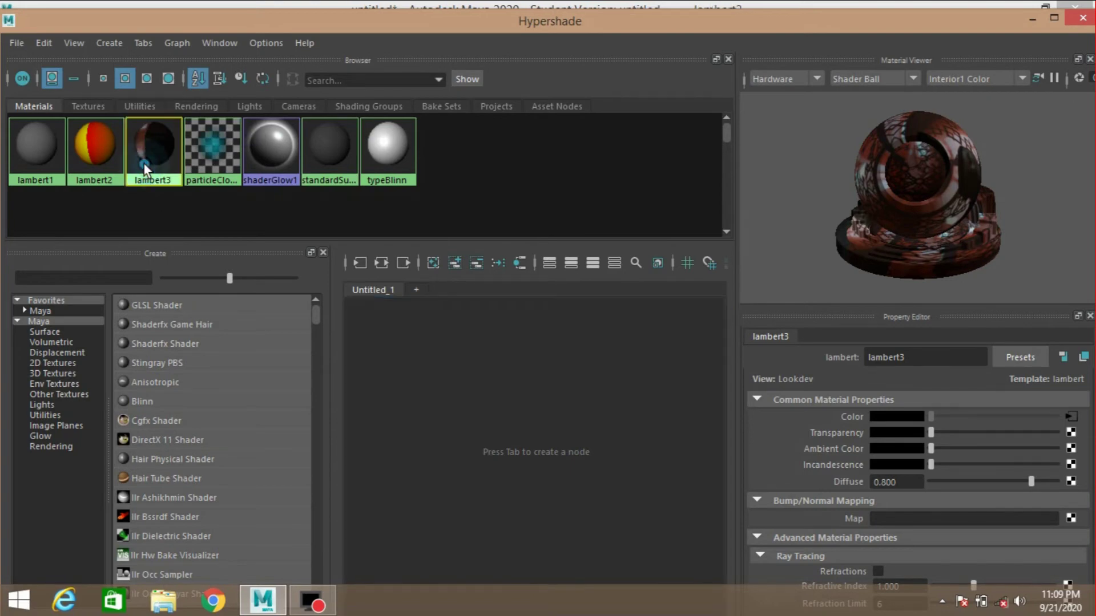
click(1031, 18)
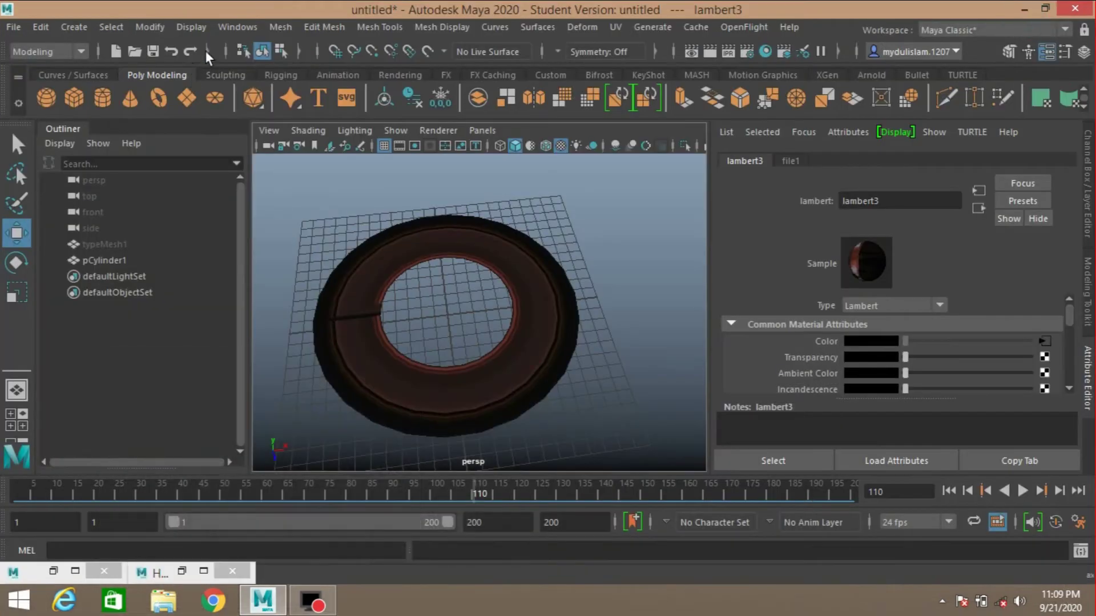
click(238, 29)
mouse_move(279, 115)
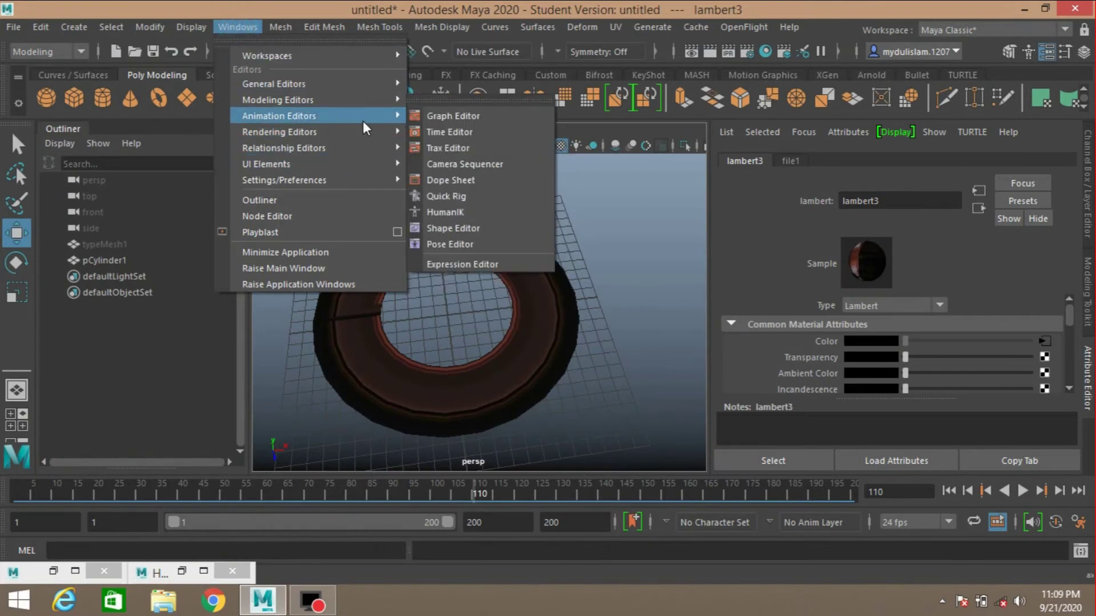
Step: In the Graph Editor, select all of lambert3's keys and give them linear tangents
click(447, 118)
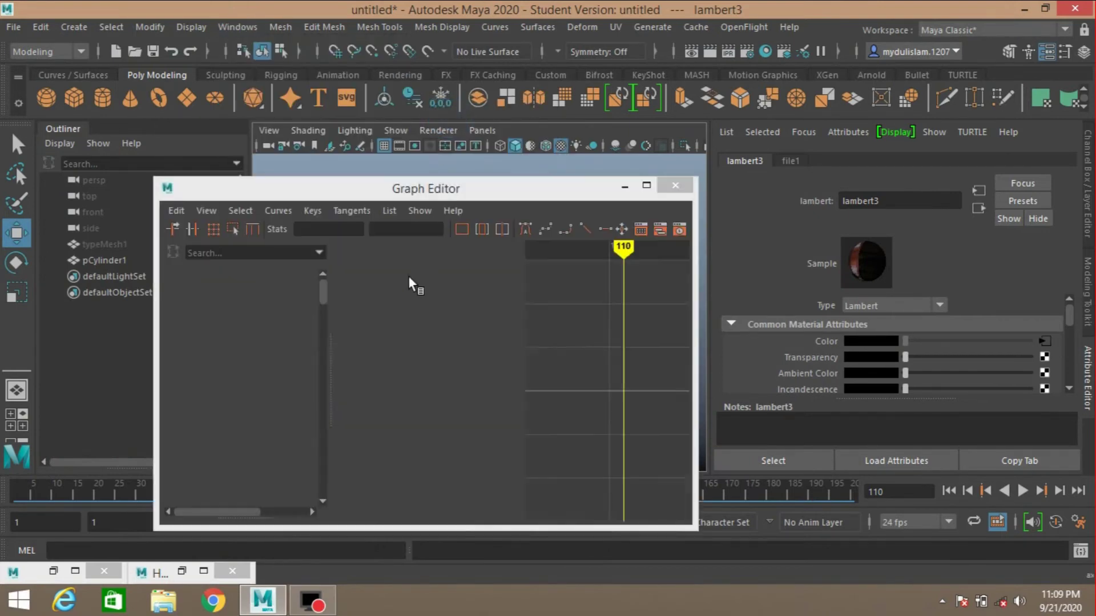
click(424, 189)
alt+right_drag(451, 314, 435, 322)
drag(424, 319, 623, 453)
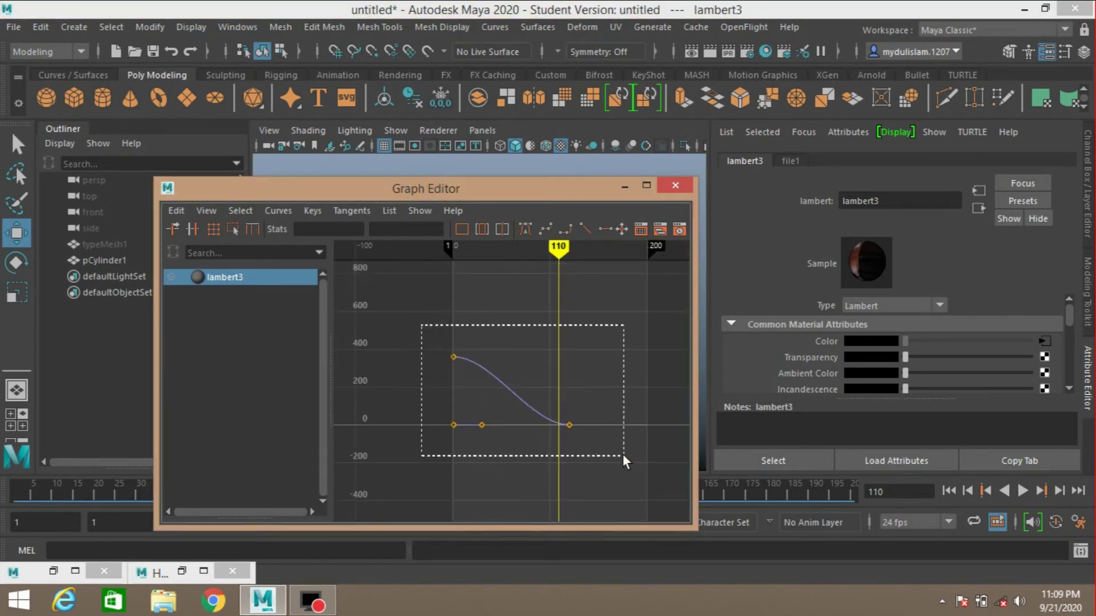
click(584, 232)
Step: Set the curves' post-infinity extrapolation to Cycle so the animation repeats
click(279, 210)
mouse_move(313, 248)
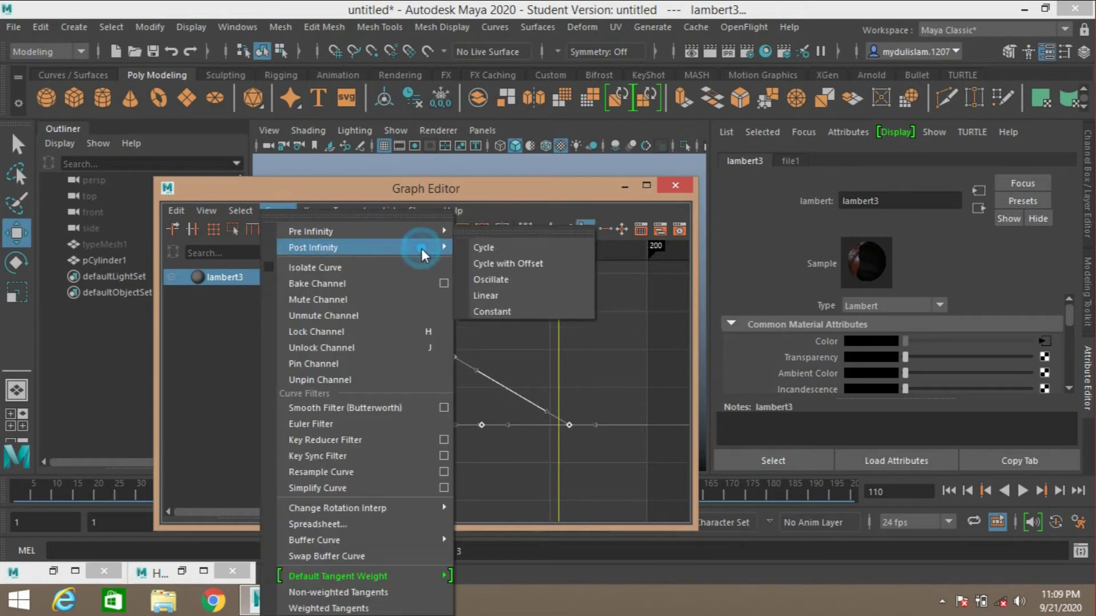
click(487, 246)
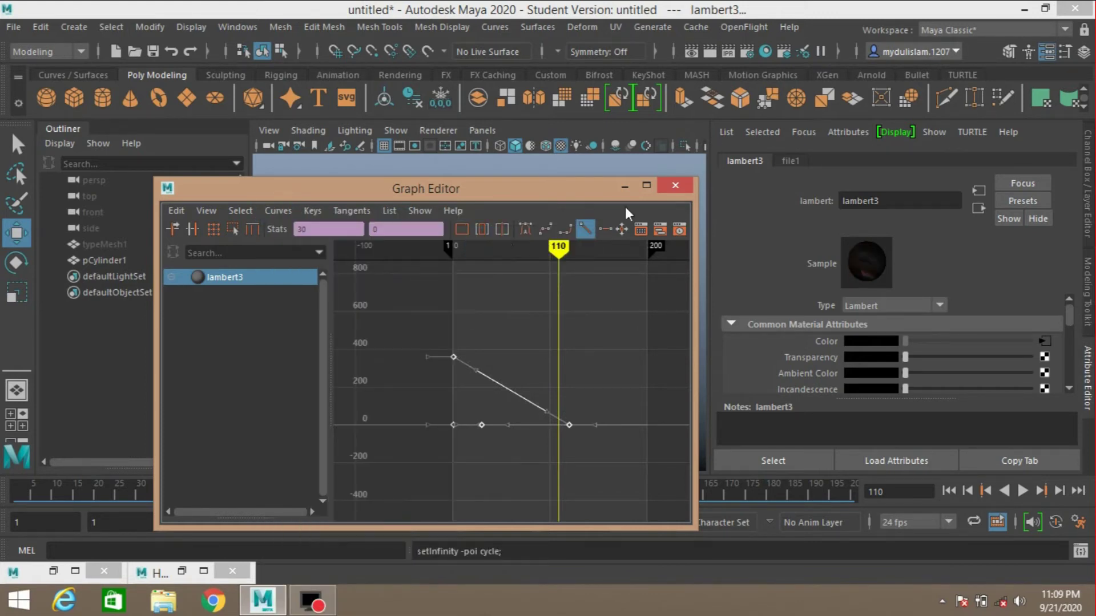
Step: Close the Graph Editor, play from frame 1 to check the texture cycling, then stop playback
click(674, 186)
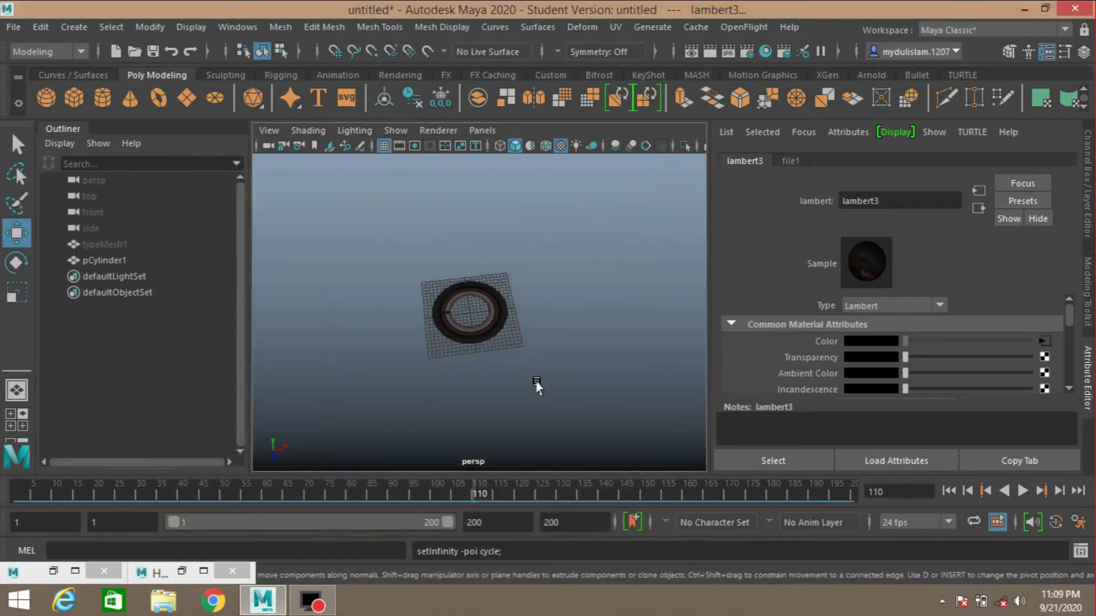
scroll(518, 351, up, 5)
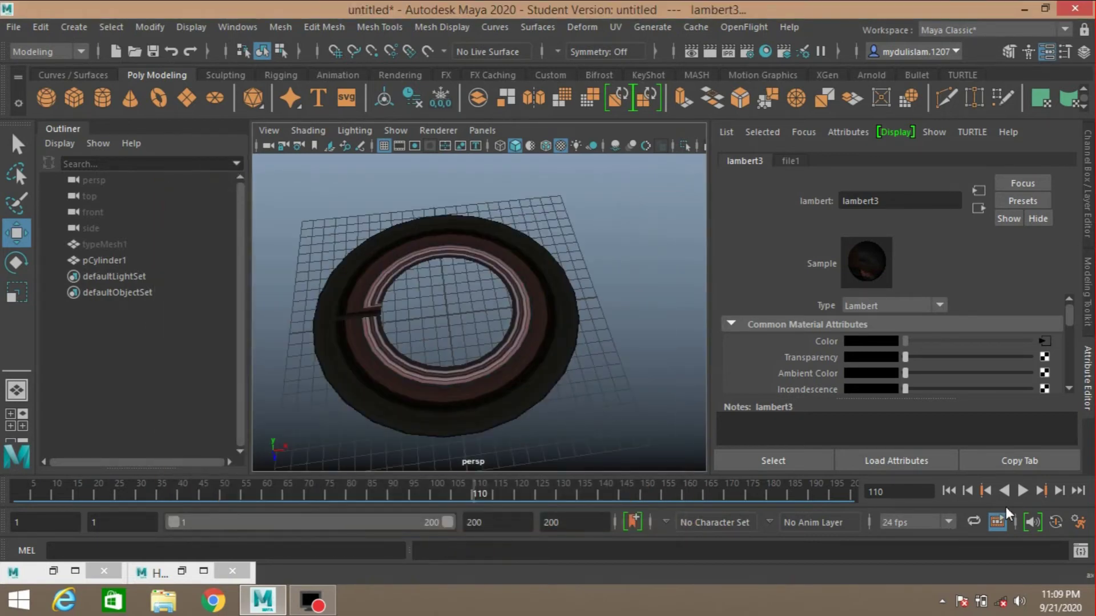
click(950, 492)
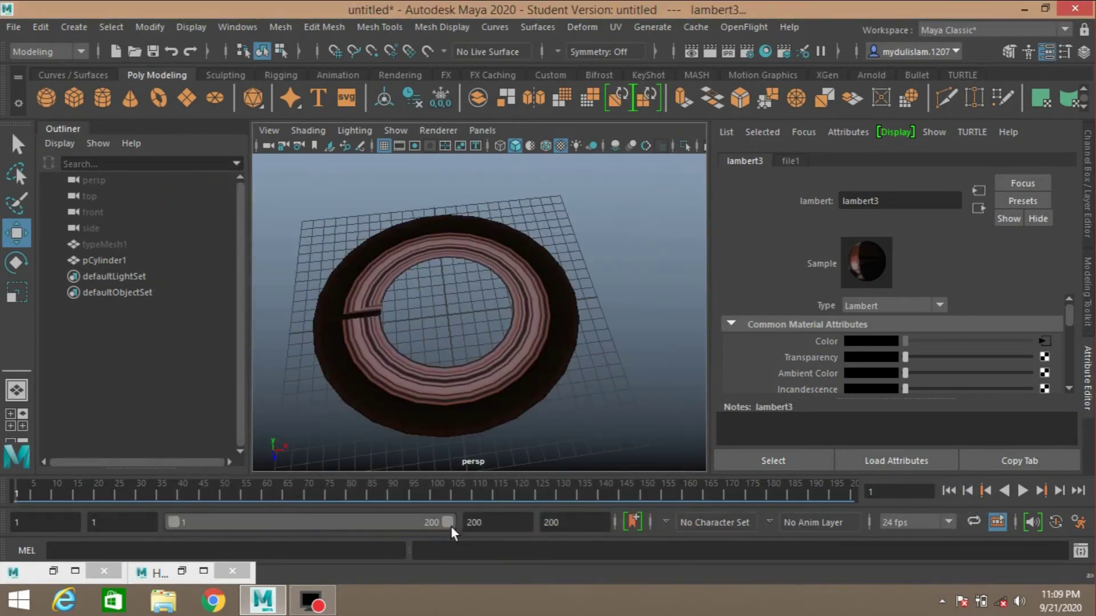
click(1021, 490)
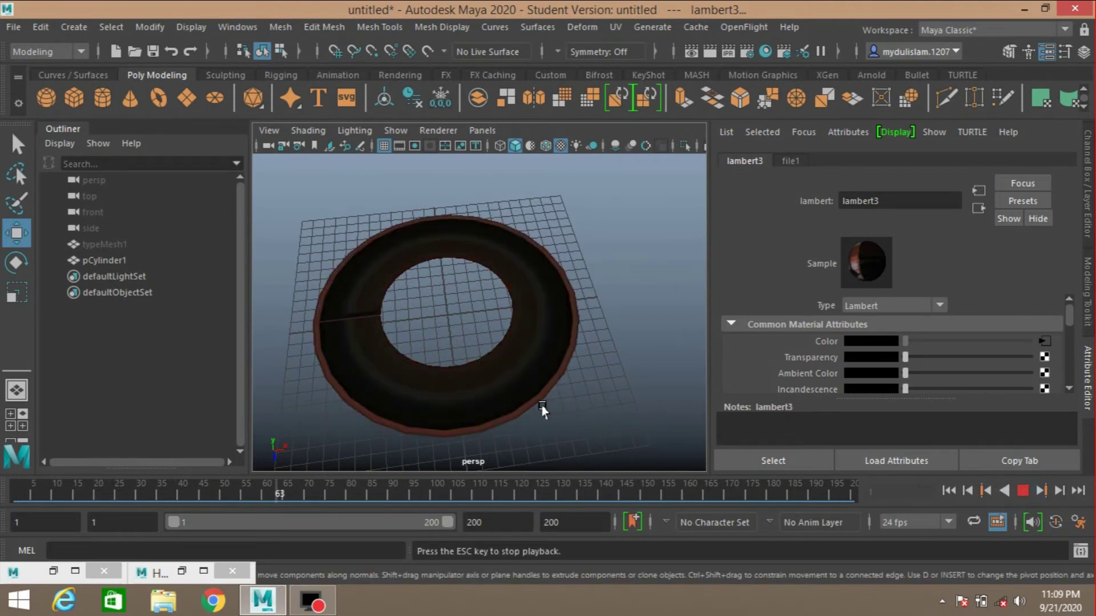
scroll(541, 411, up, 4)
scroll(541, 411, down, 3)
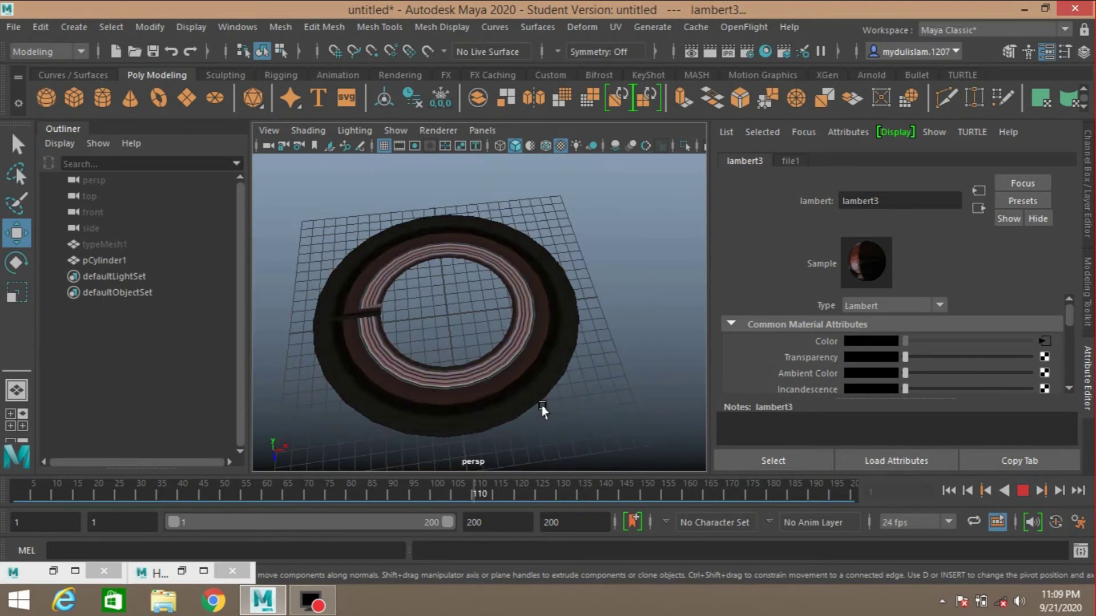
click(1086, 199)
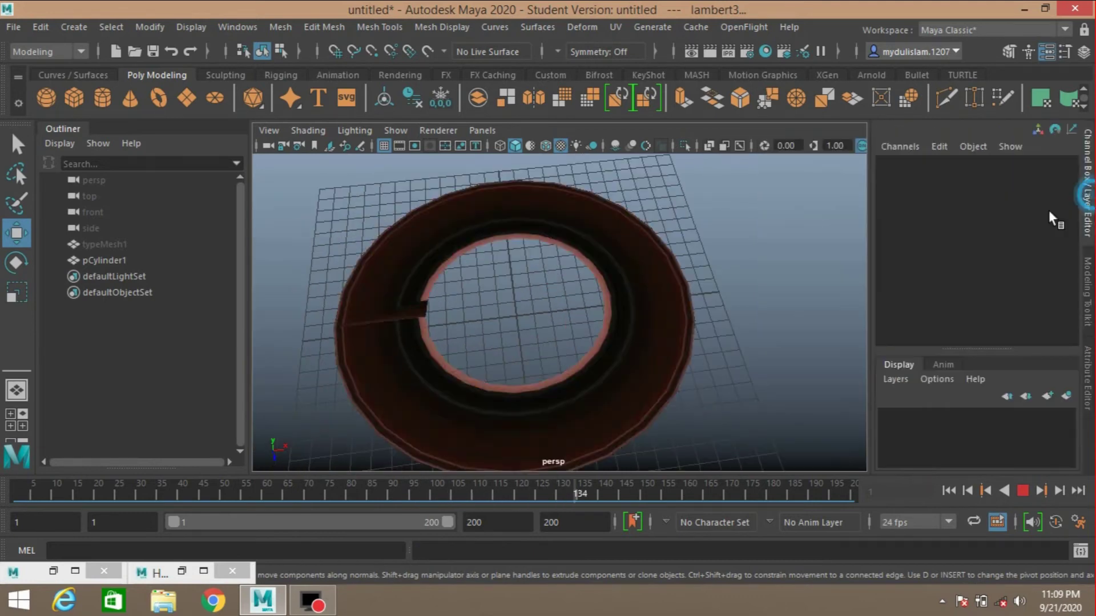
click(1023, 491)
scroll(480, 418, down, 2)
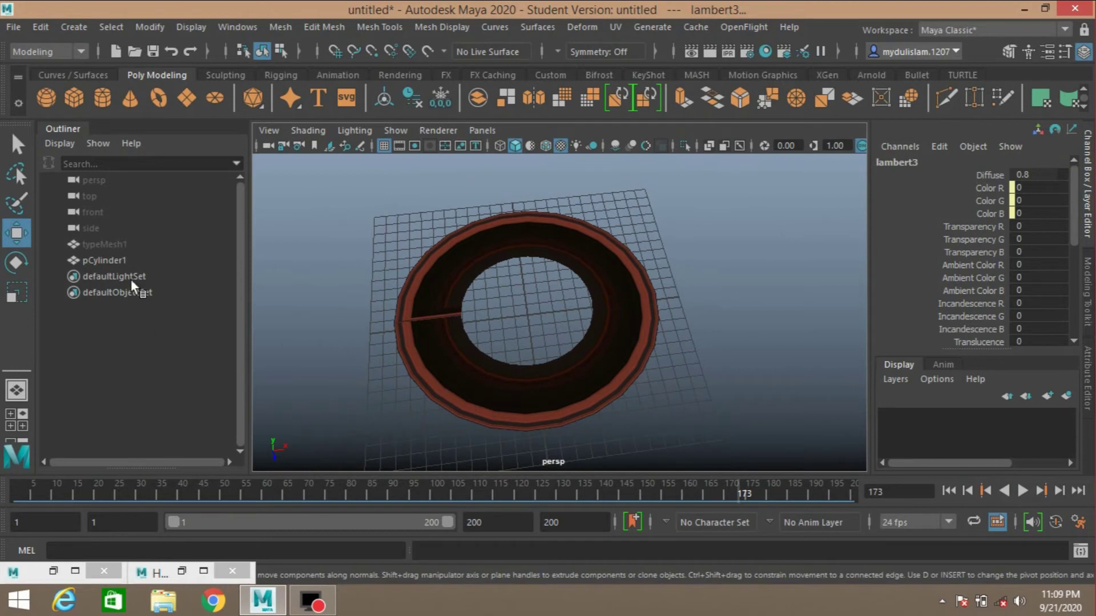
Step: Briefly show the hidden typeMesh1 text object and hide it again
click(119, 247)
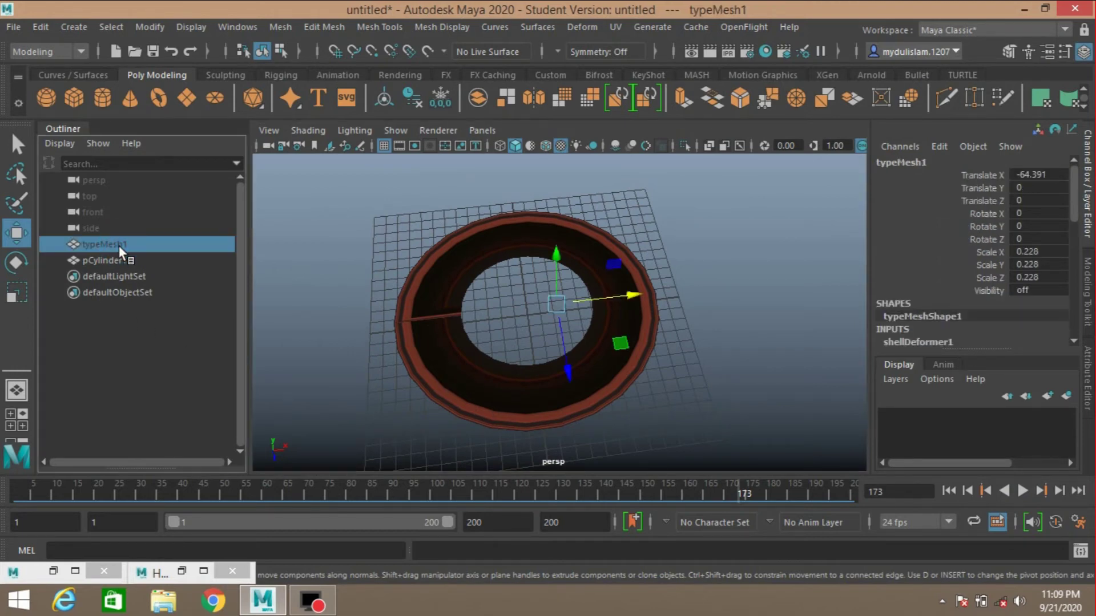
key(ctrl+h)
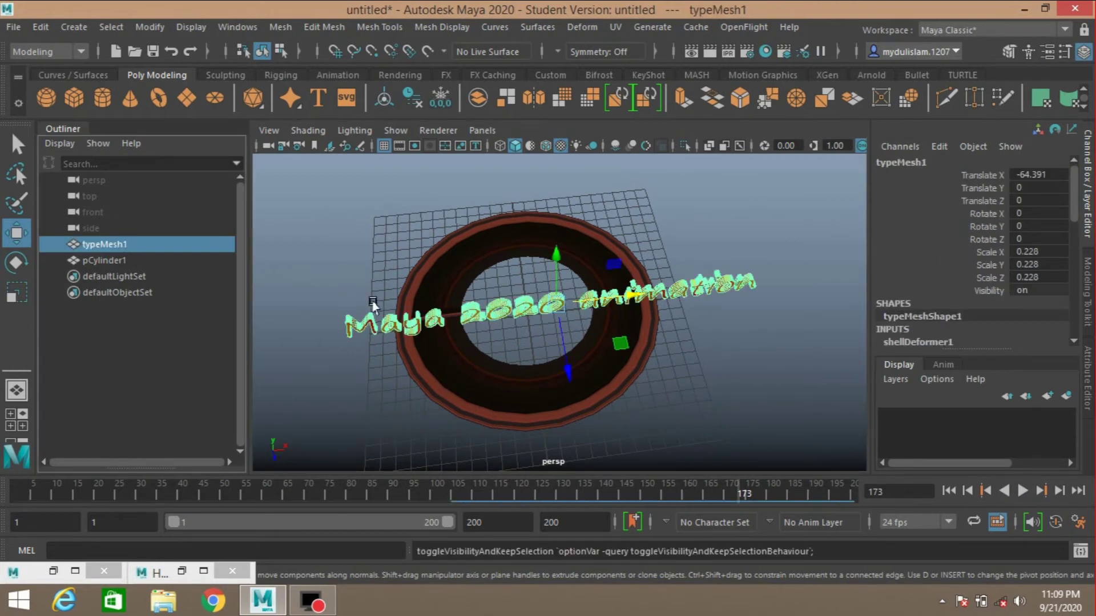
key(ctrl+h)
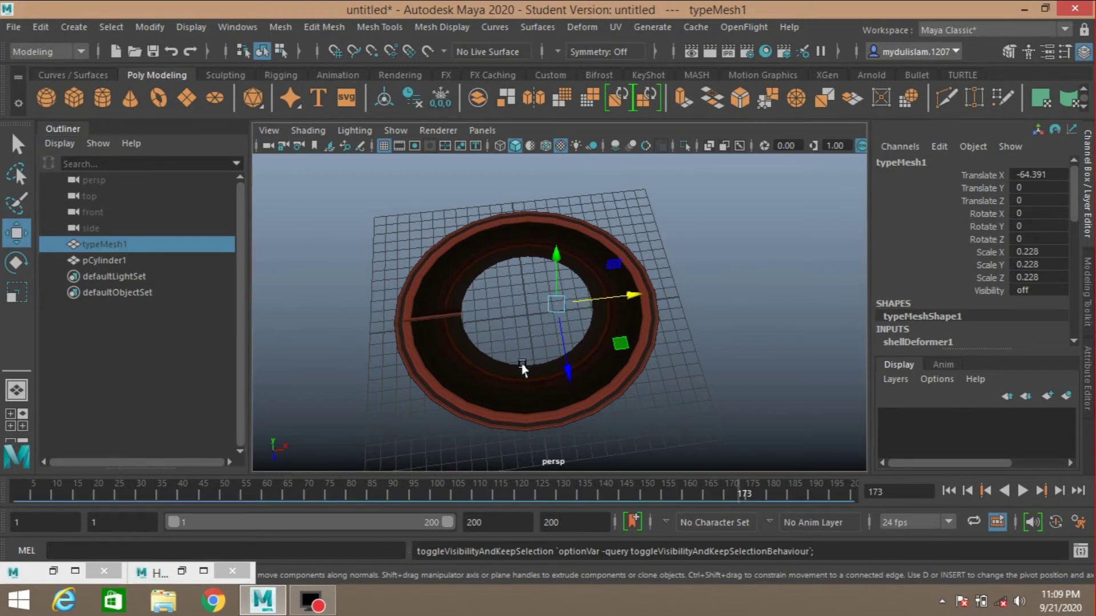
Step: Select pCylinder1 and pick its complete inner edge loop
click(524, 370)
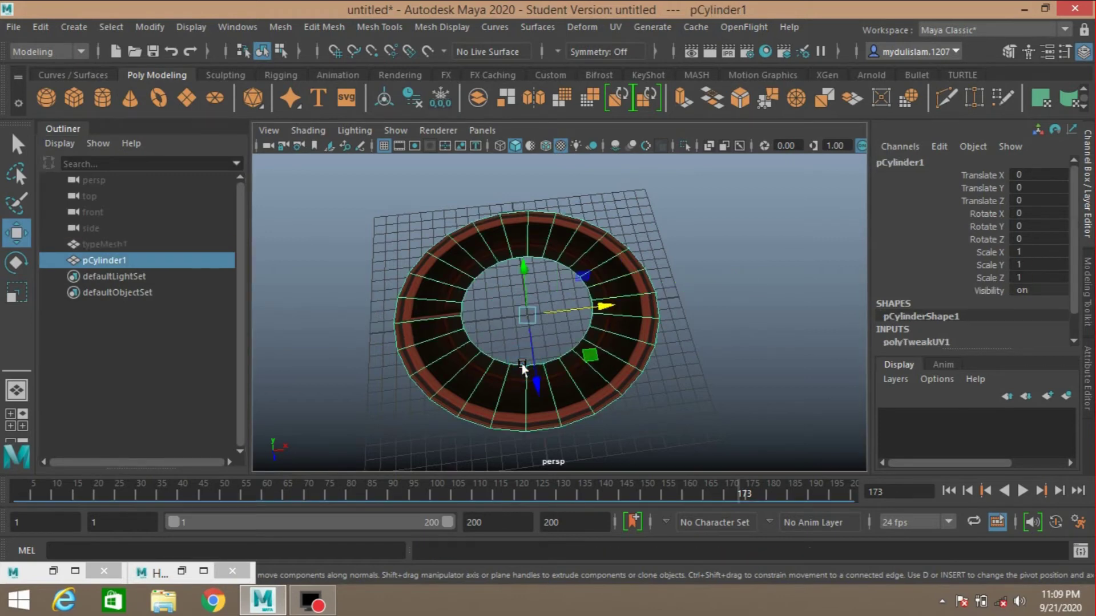
click(1008, 51)
click(426, 318)
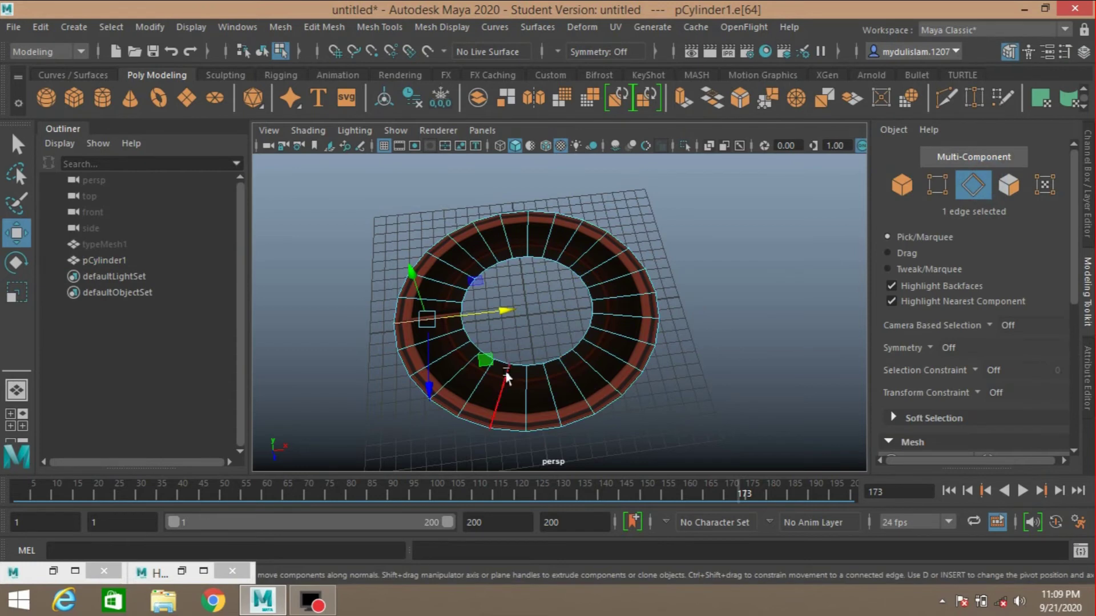
double_click(556, 357)
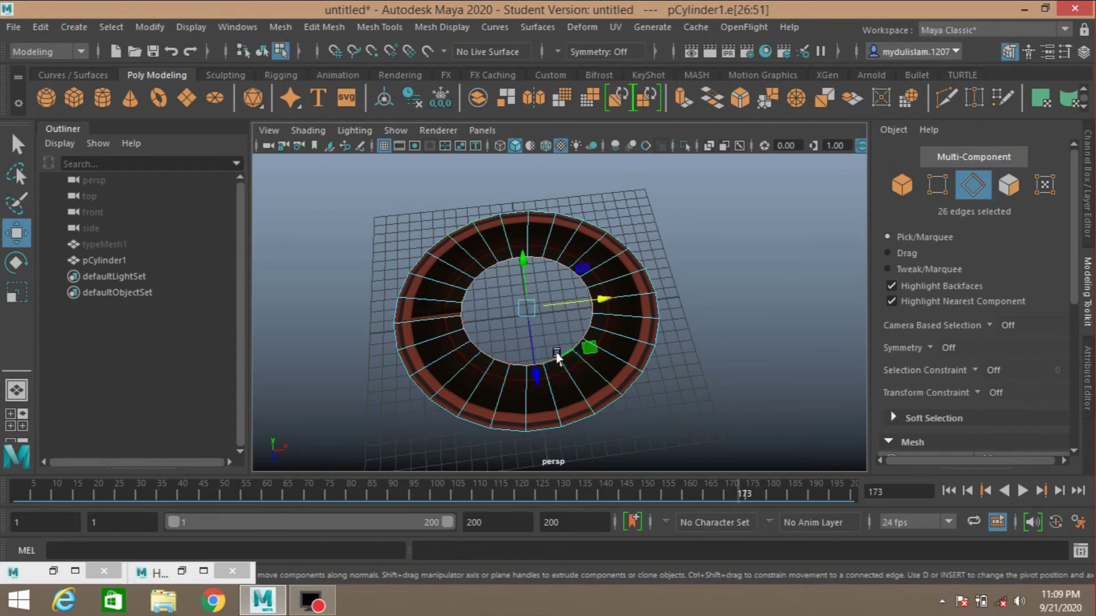
Step: Scale the inner edge loop down to a single centre point, then select typeMesh1
click(17, 292)
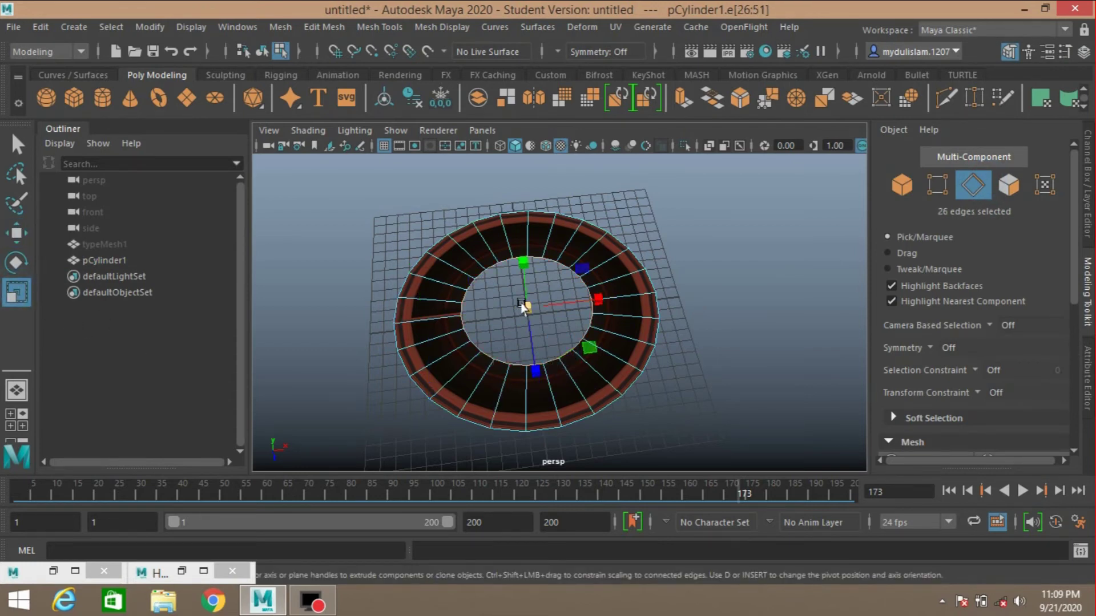
drag(522, 305, 441, 341)
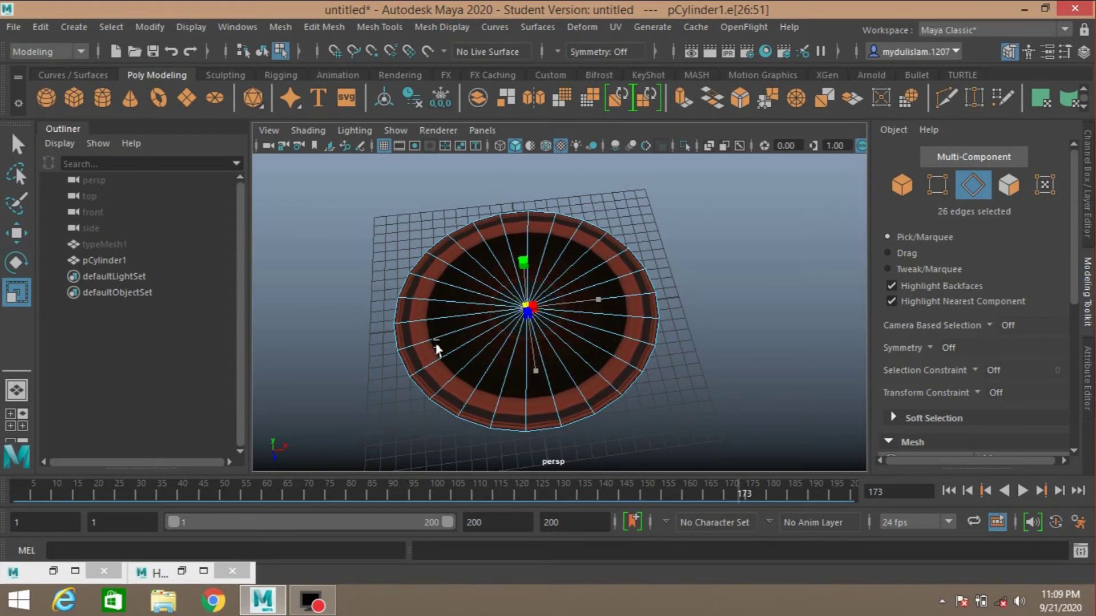
scroll(437, 346, up, 3)
scroll(454, 339, up, 3)
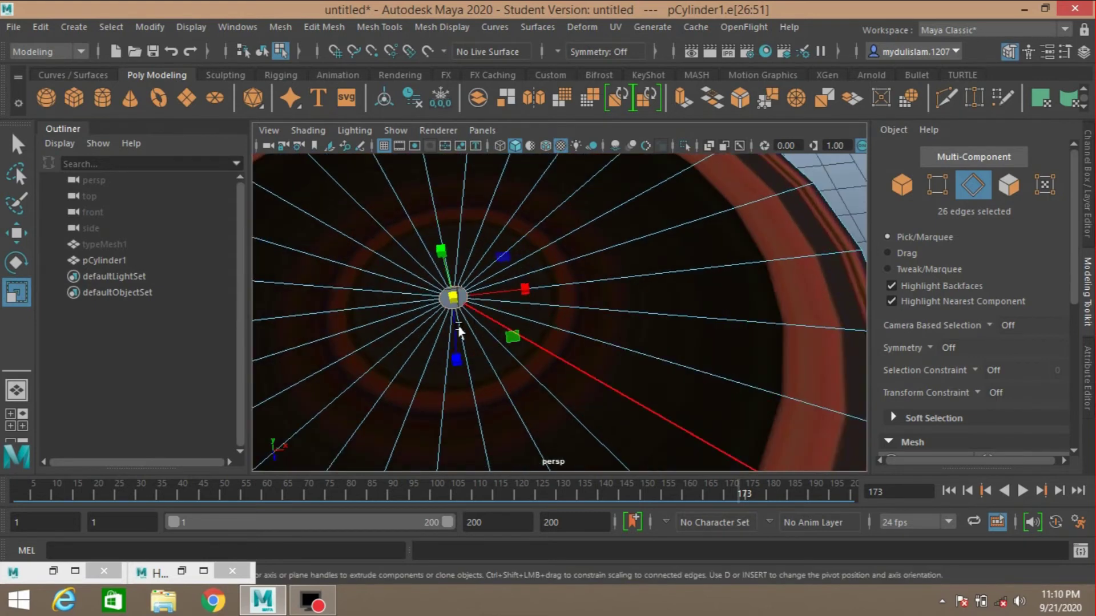
alt+drag(459, 330, 538, 336)
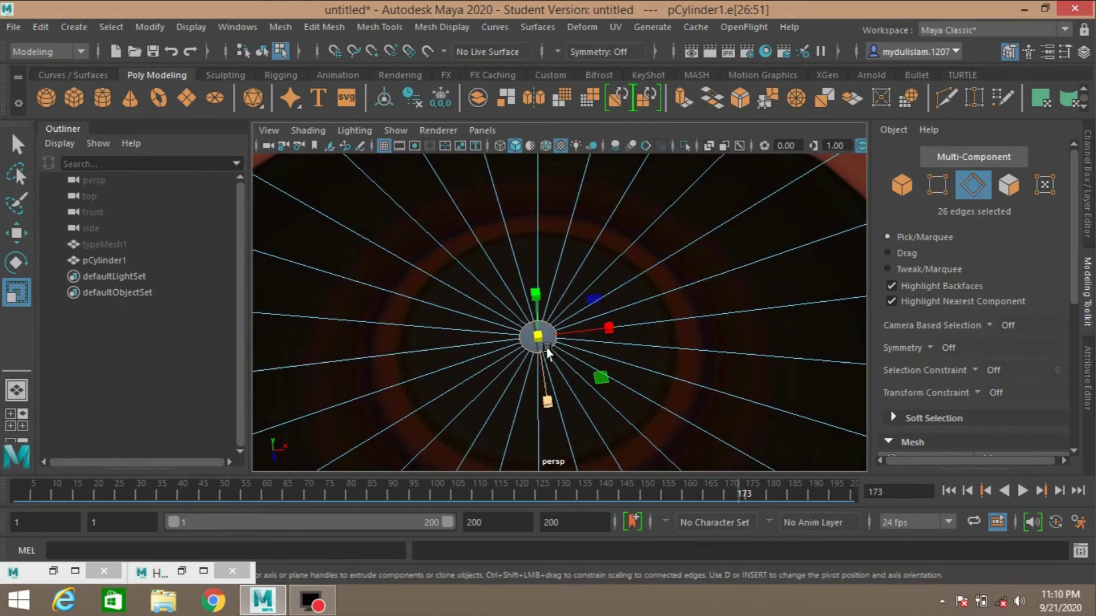
click(538, 336)
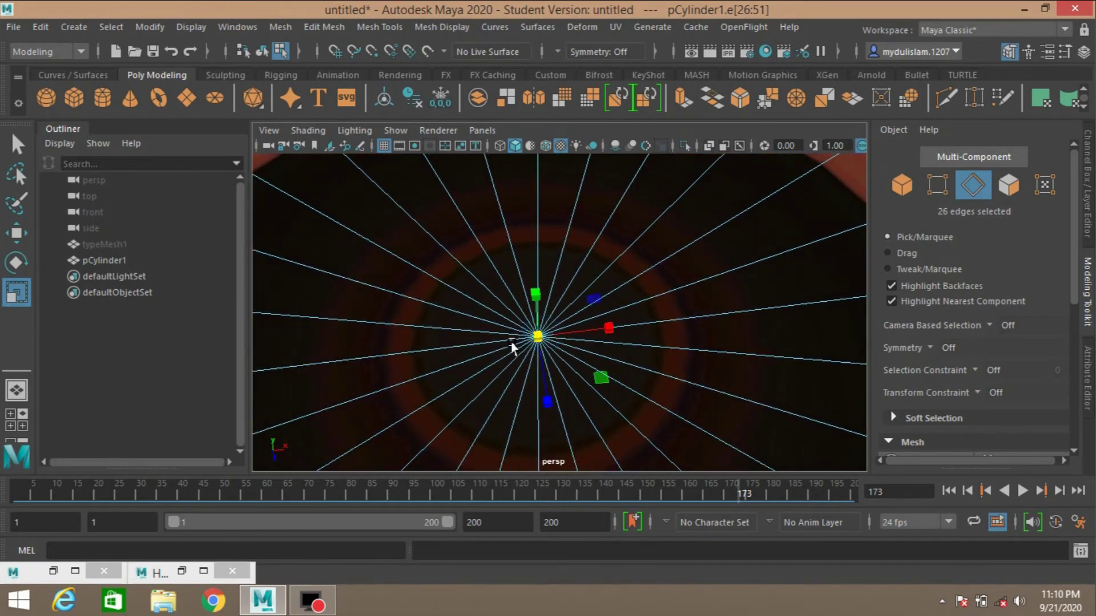
scroll(512, 347, down, 1)
scroll(512, 347, down, 1)
scroll(511, 347, down, 2)
scroll(511, 346, down, 3)
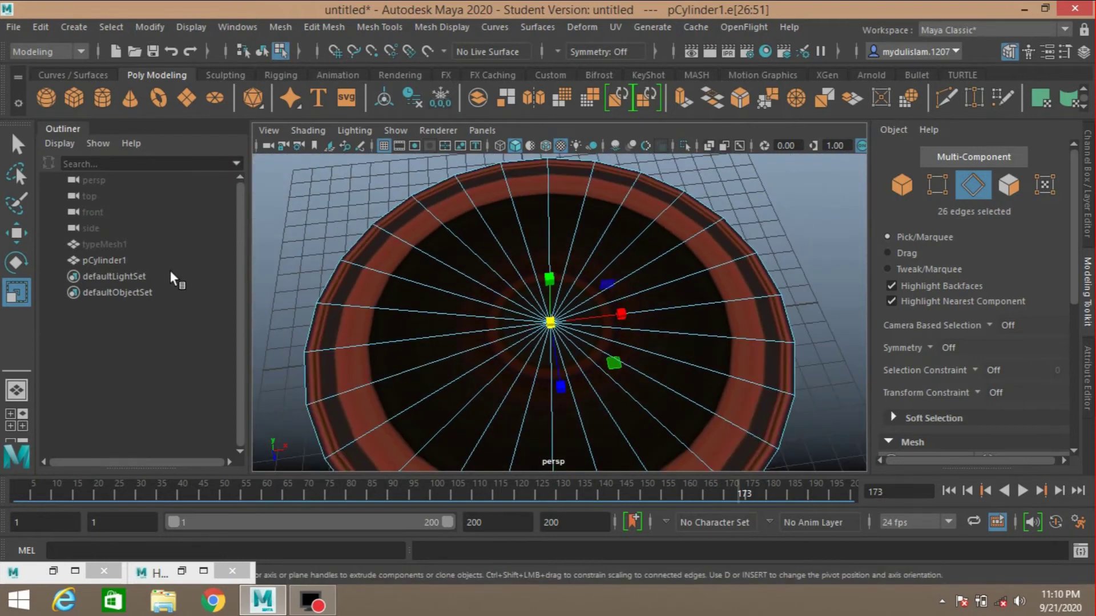
click(117, 247)
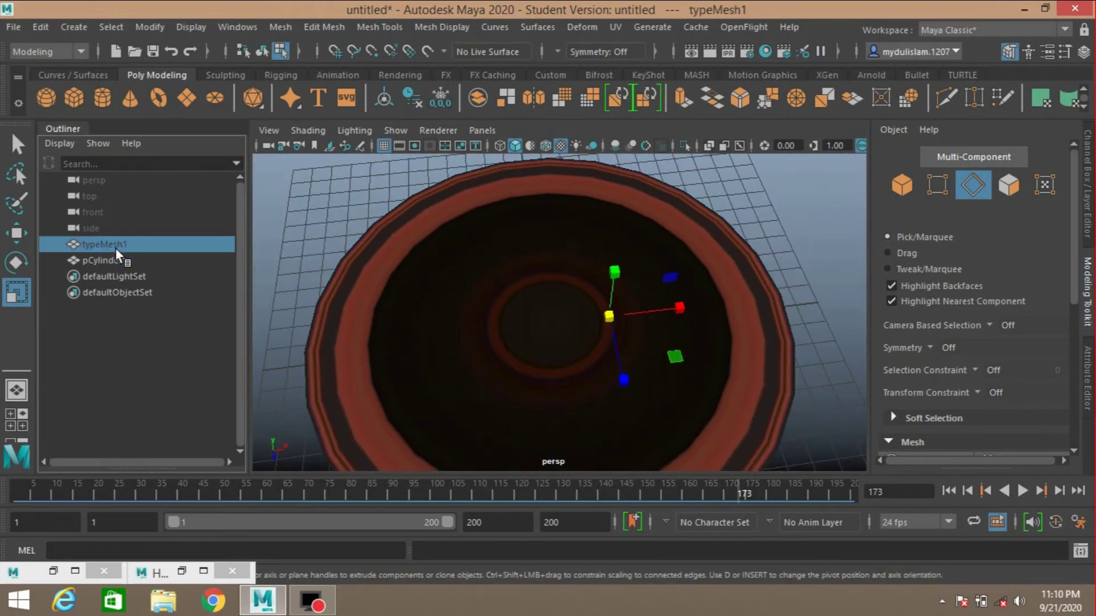
Step: Unhide the text and lay it flat with a Rotate X of -90
key(h)
click(1087, 201)
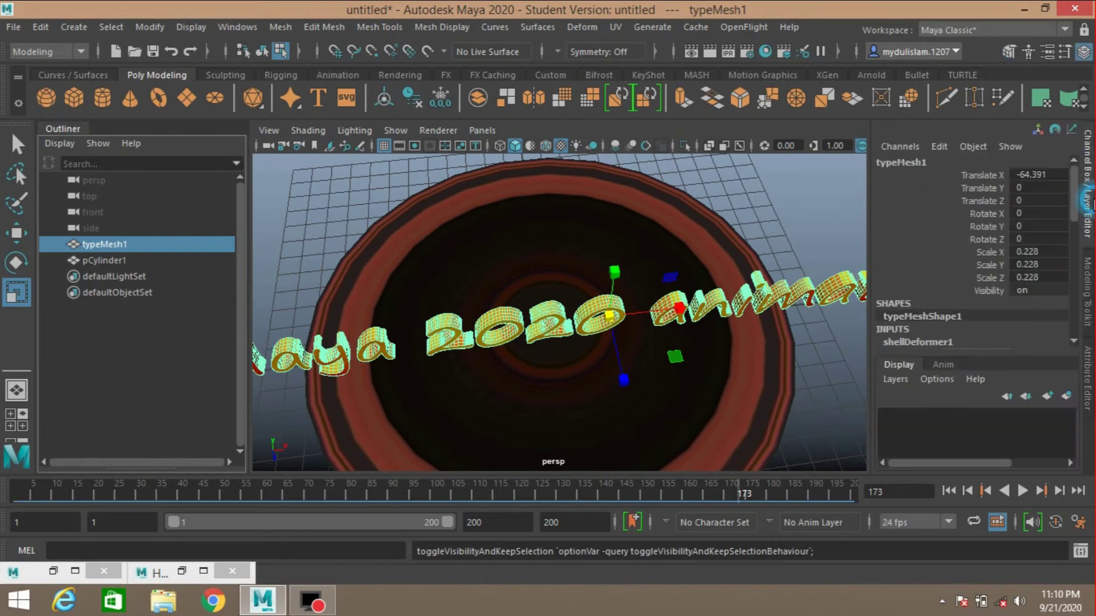
click(19, 262)
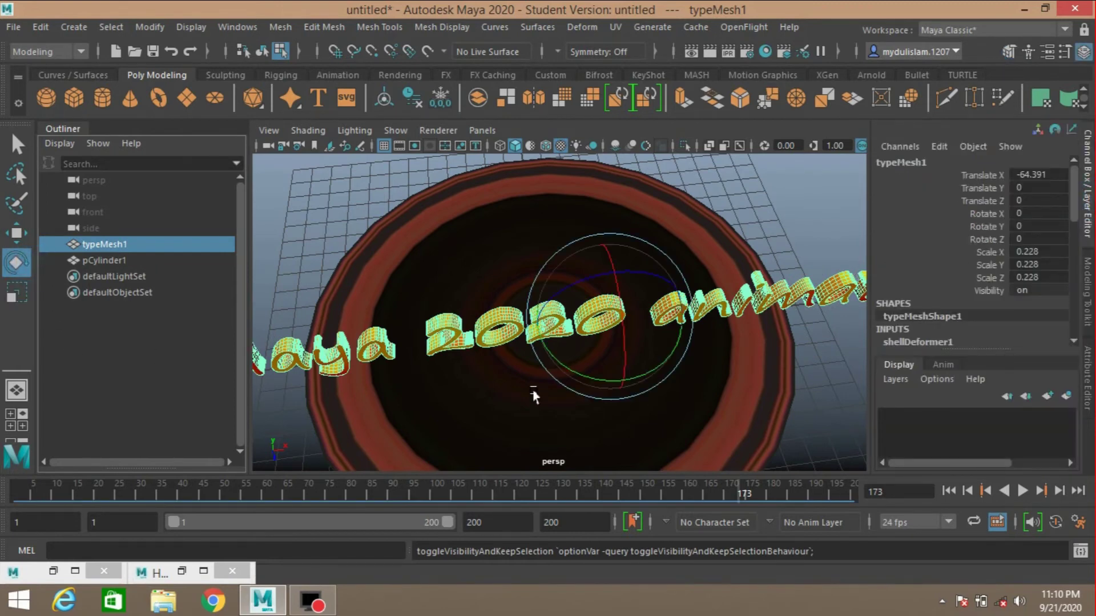
drag(626, 351, 629, 291)
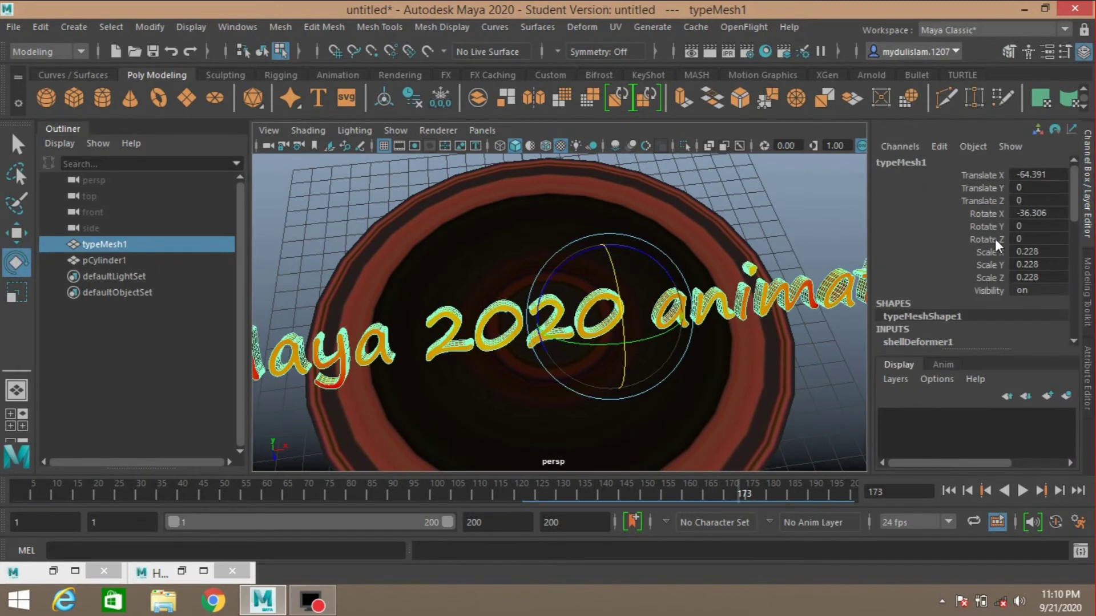
double_click(1046, 213)
text(-90)
key(Return)
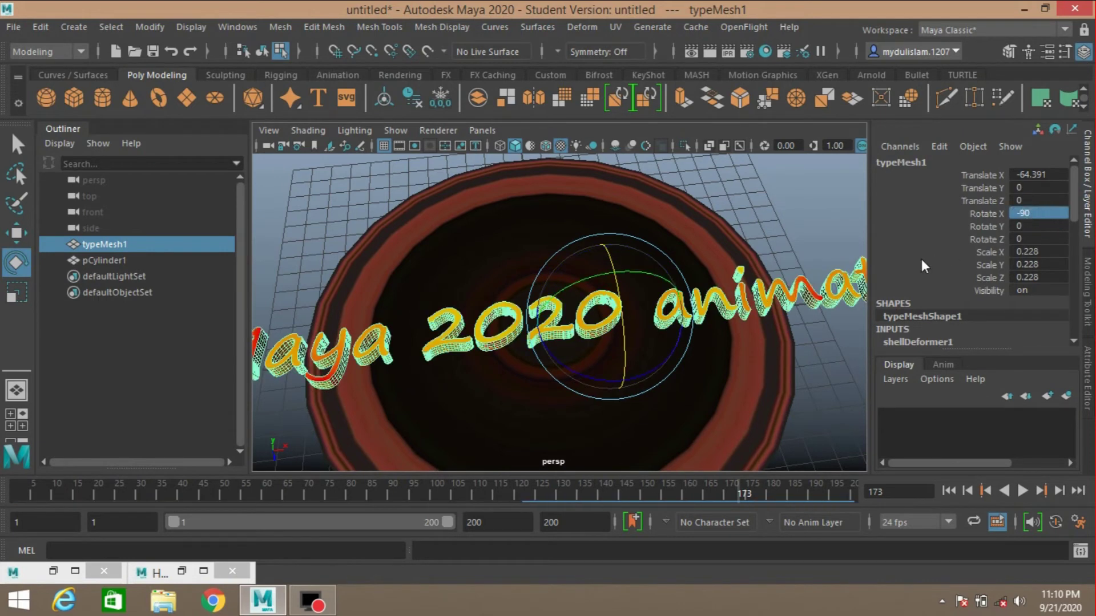
scroll(602, 332, down, 2)
Step: Lower the text down along the Y axis toward the disc
alt+drag(601, 332, 624, 313)
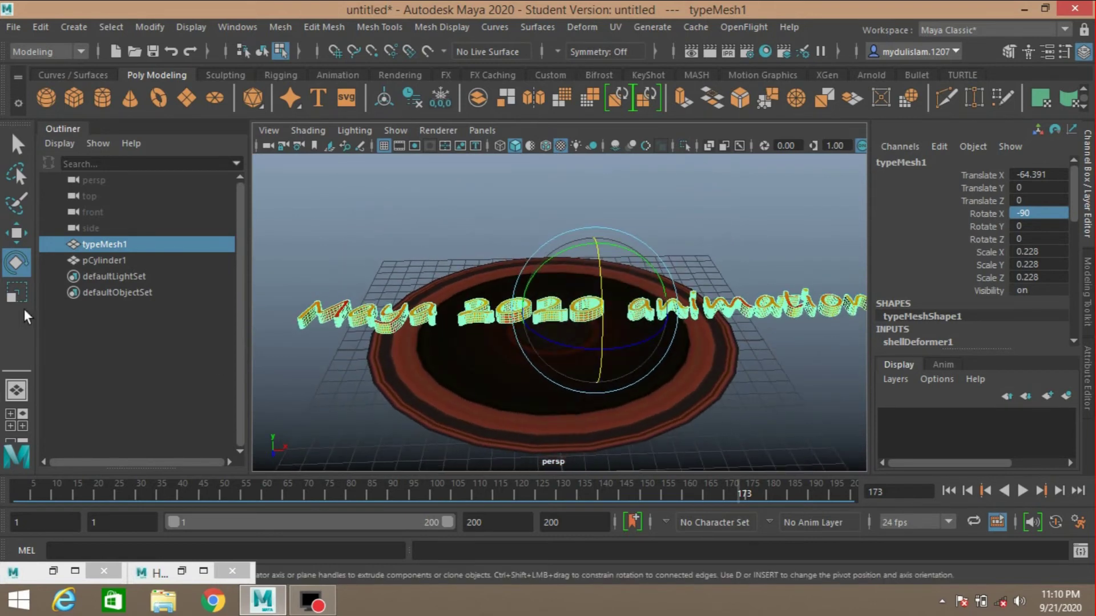
click(17, 233)
drag(593, 244, 608, 275)
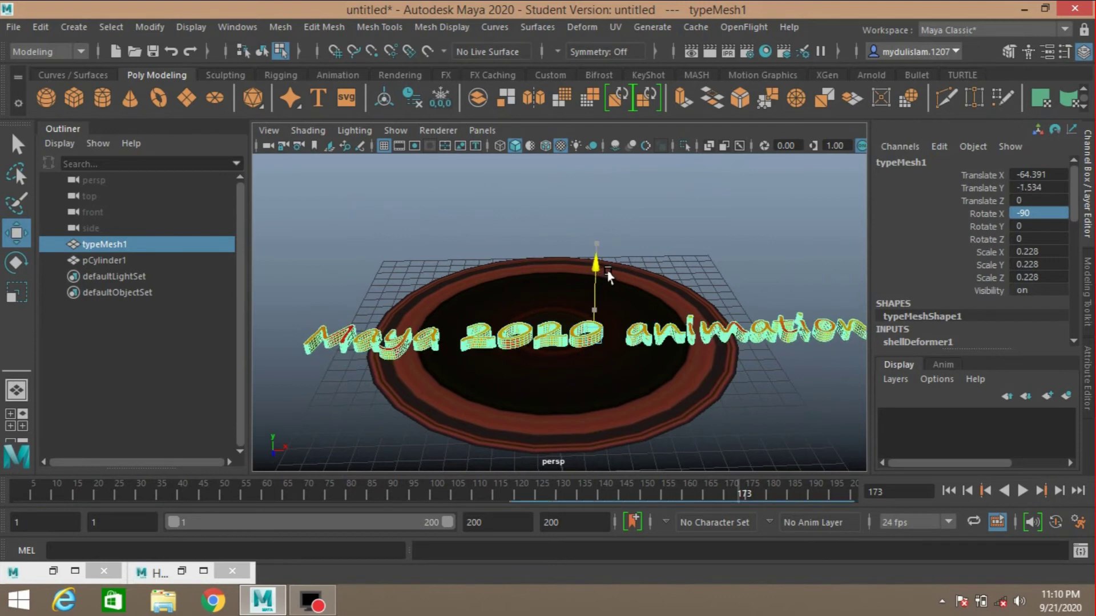
mouse_move(608, 276)
alt+mouse_down()
mouse_move(584, 249)
mouse_move(582, 282)
alt+mouse_up()
scroll(583, 283, up, 3)
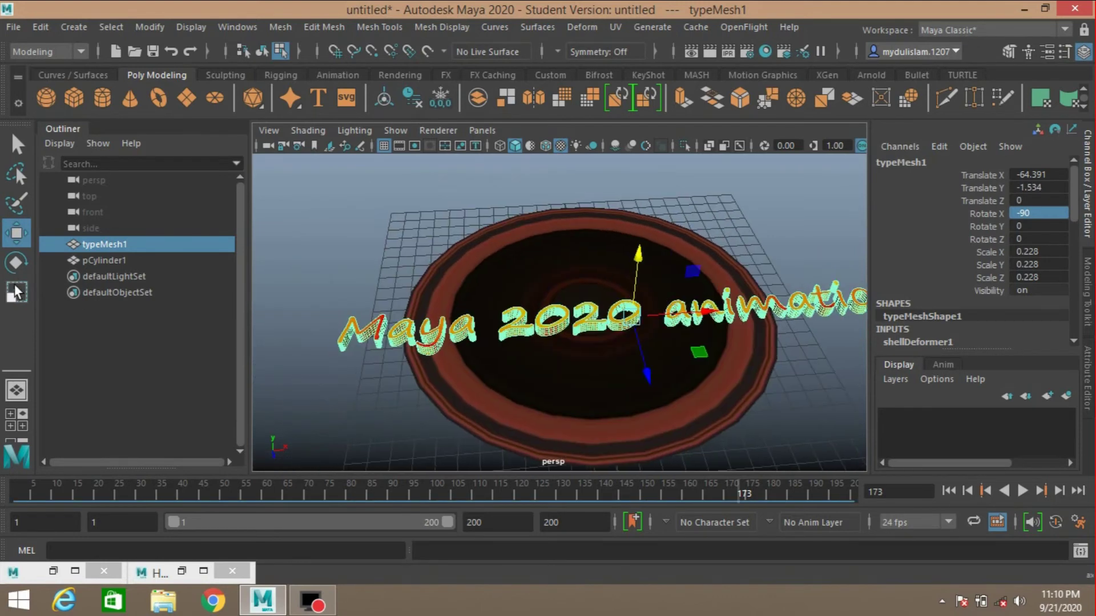
Step: Shrink the text to about 0.13 scale and shift it slightly left along X
key(r)
mouse_move(635, 319)
mouse_down()
mouse_move(576, 327)
mouse_move(496, 373)
mouse_move(514, 368)
mouse_up()
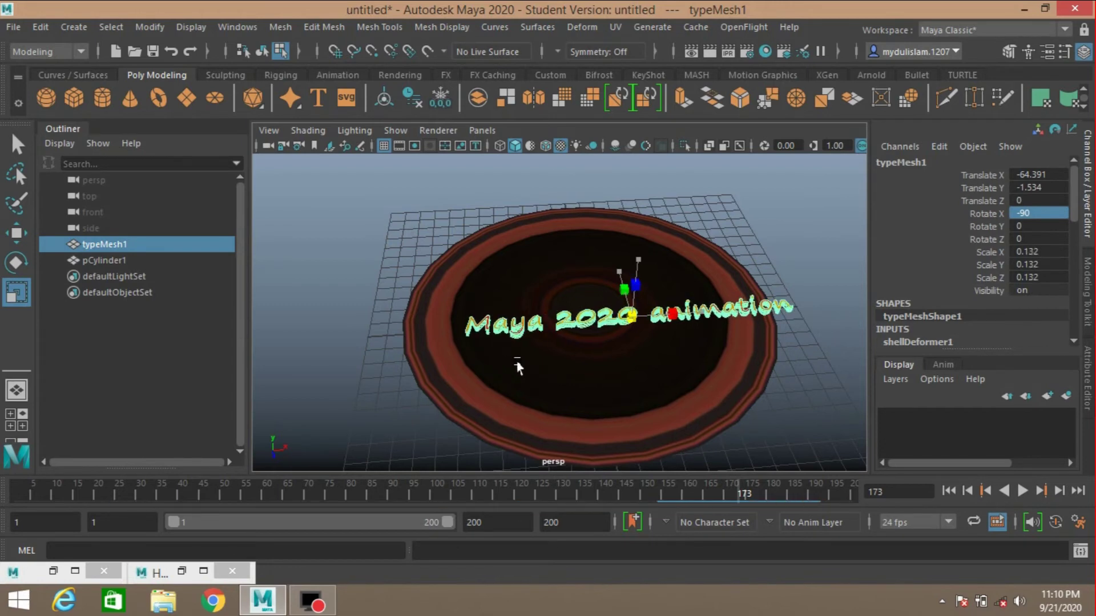
click(16, 232)
drag(694, 313, 633, 322)
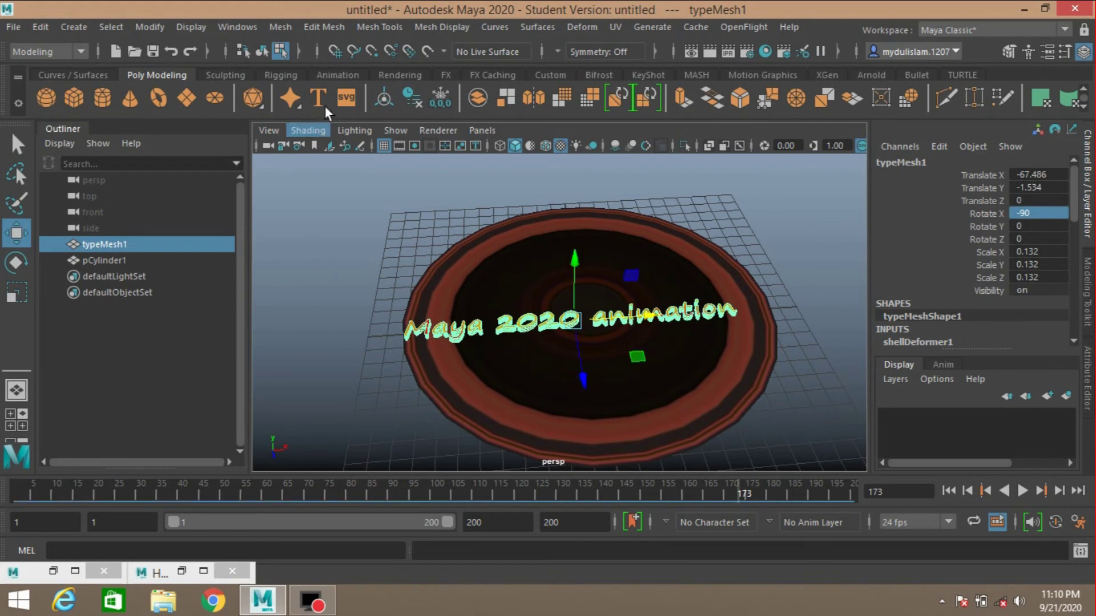
Step: Move the text along Z, then select pCylinder1 and hide it to view the text alone
click(334, 50)
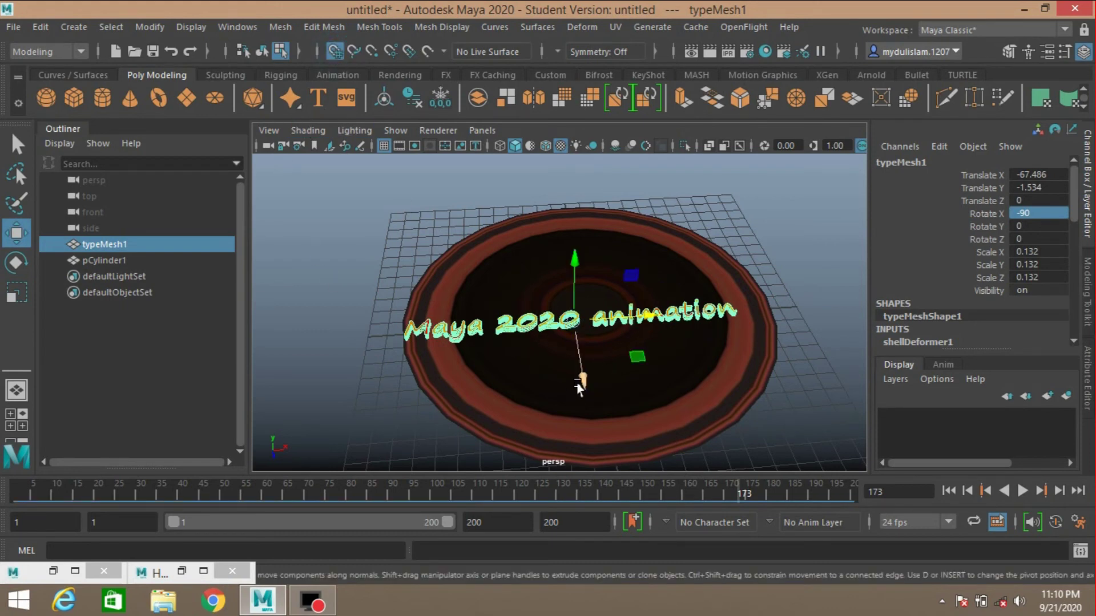
drag(580, 379, 563, 313)
click(109, 263)
key(ctrl+h)
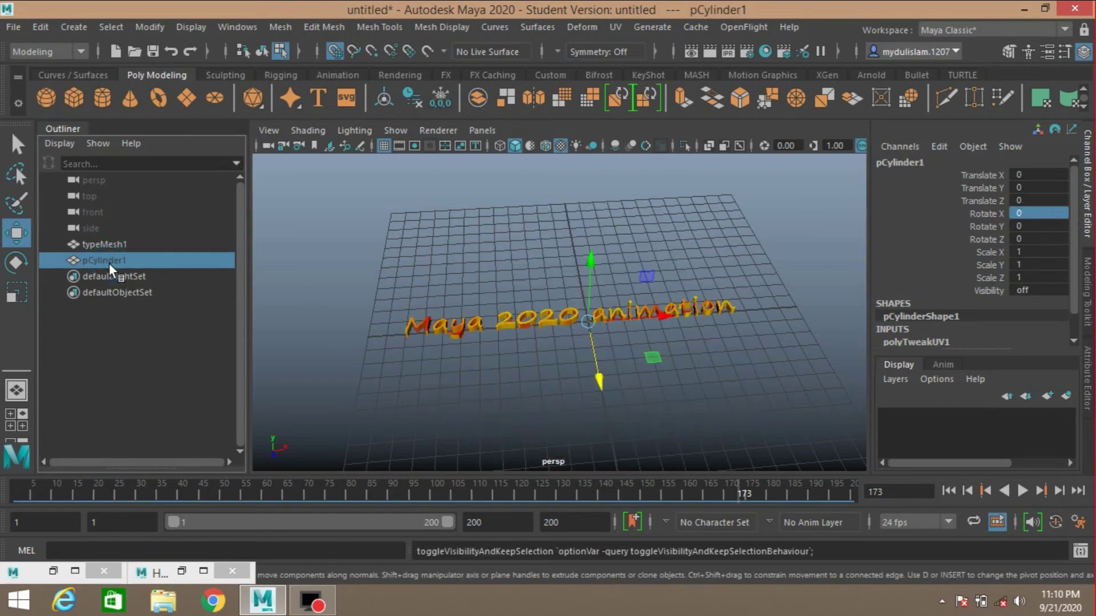
scroll(609, 371, up, 3)
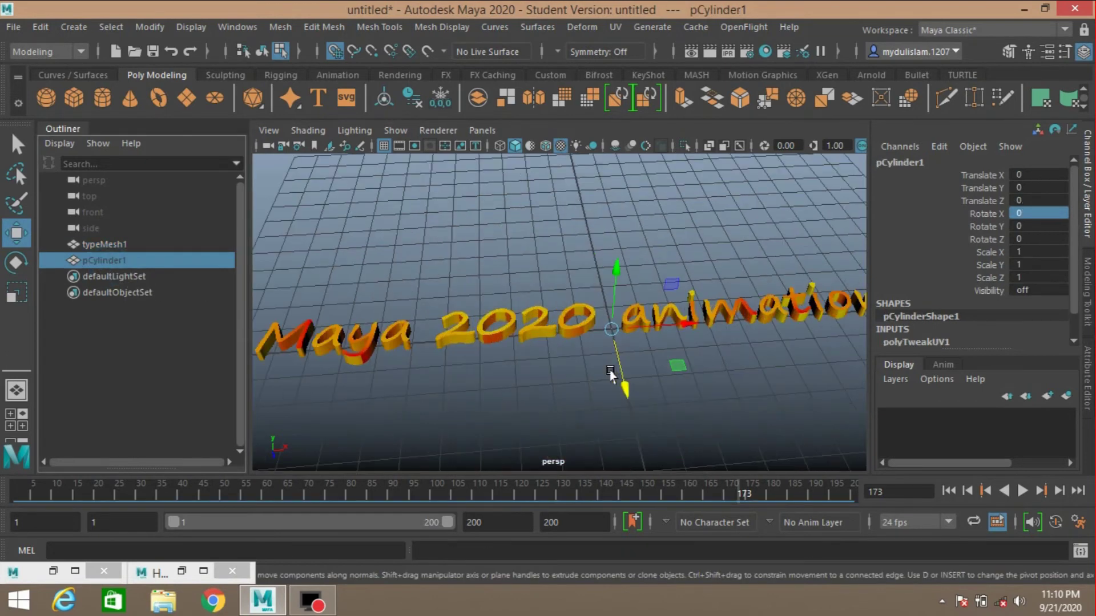
scroll(609, 371, down, 3)
Step: Show the ring again and shift it along Z to about 0.806 under the text
mouse_move(604, 385)
alt+middle_down()
mouse_move(548, 328)
mouse_move(566, 345)
alt+middle_up()
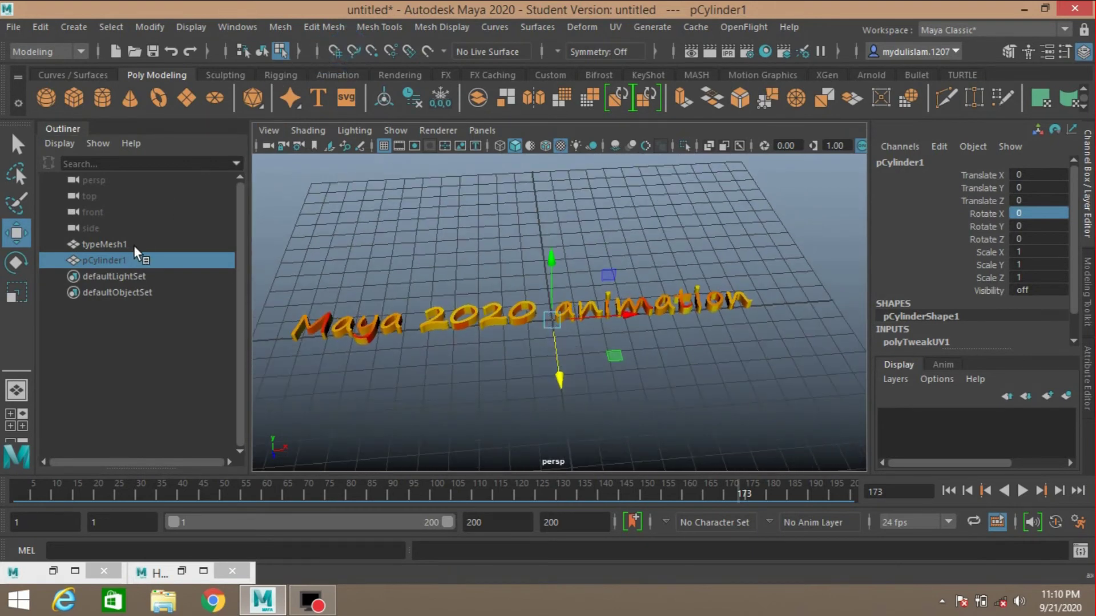
key(h)
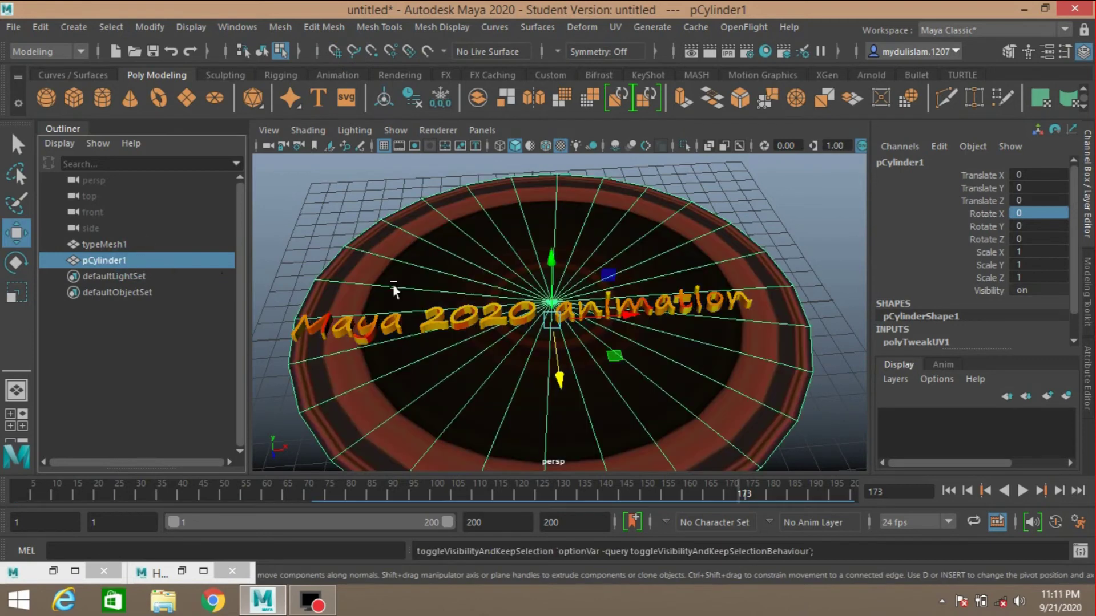
alt+drag(556, 353, 557, 413)
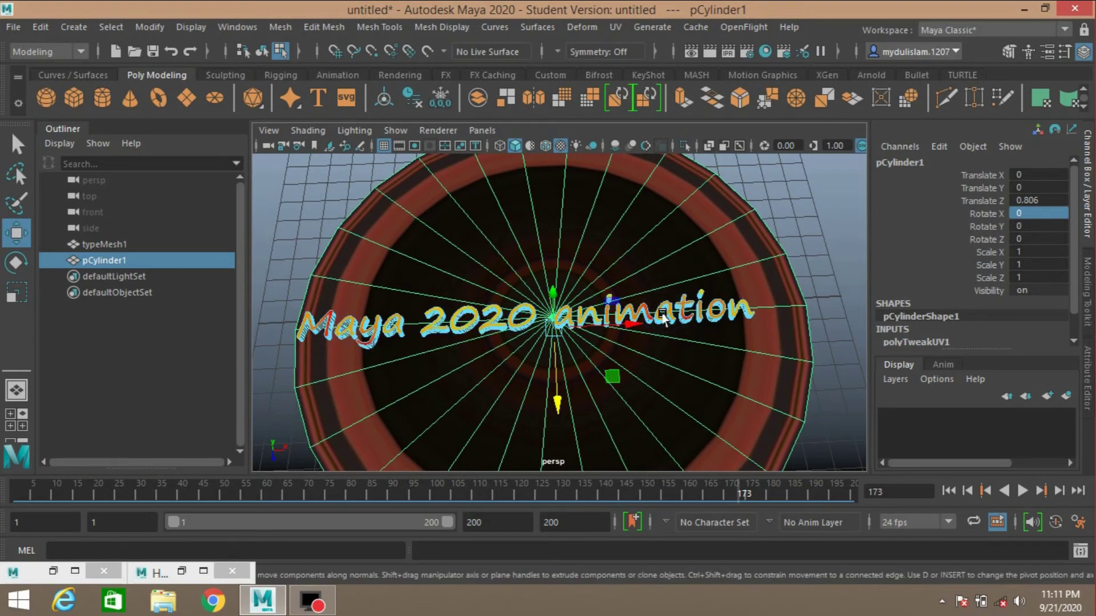
Step: Apply Modify > Freeze Transformations to pCylinder1 so its Z resets to 0
click(143, 24)
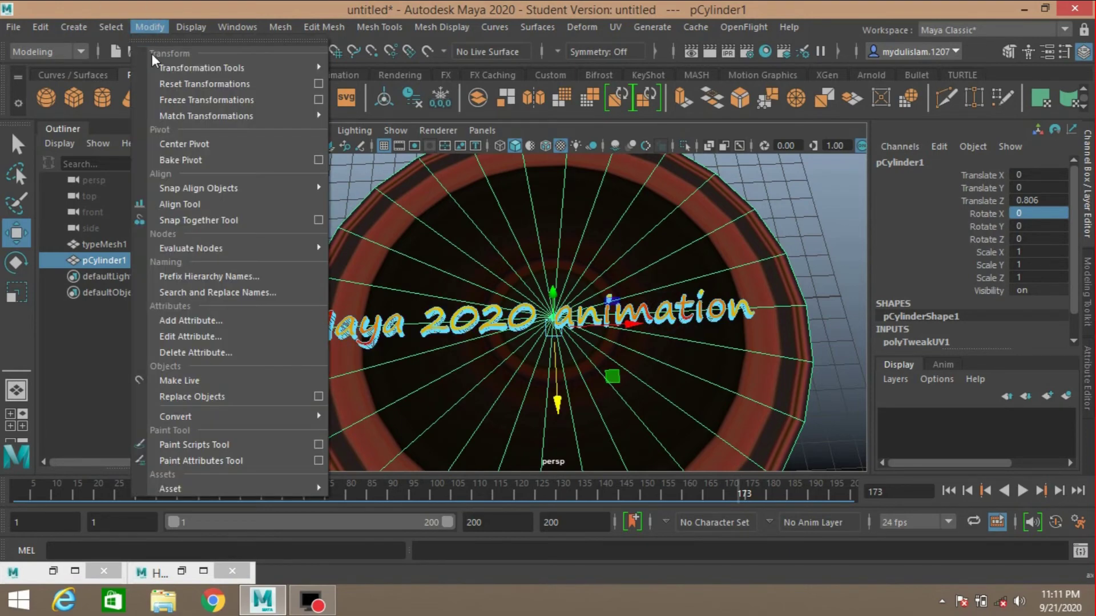
click(183, 99)
alt+drag(634, 308, 648, 408)
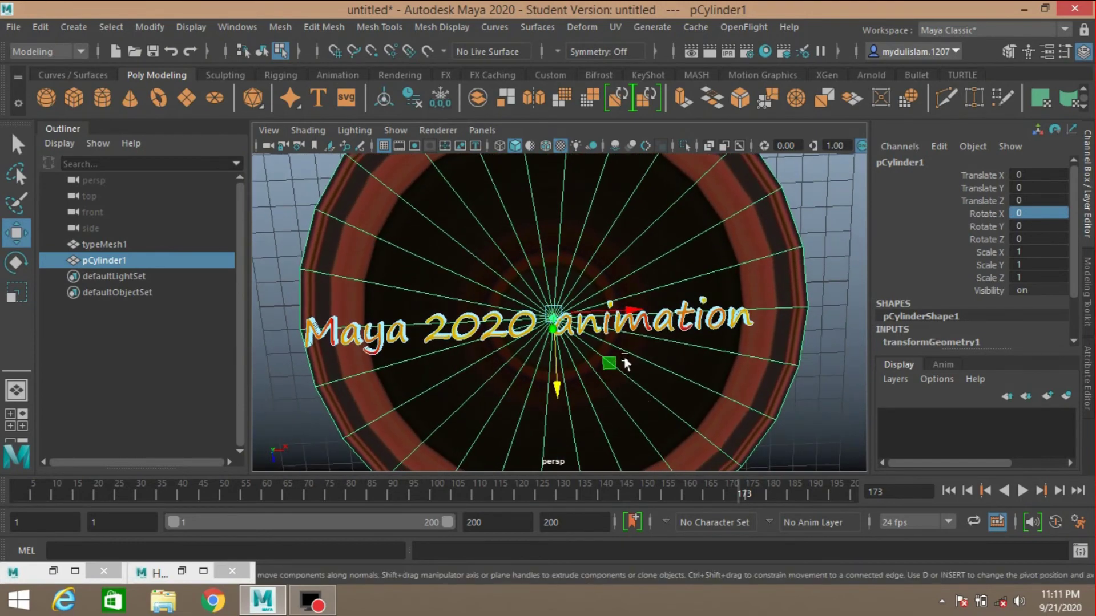
scroll(624, 364, up, 2)
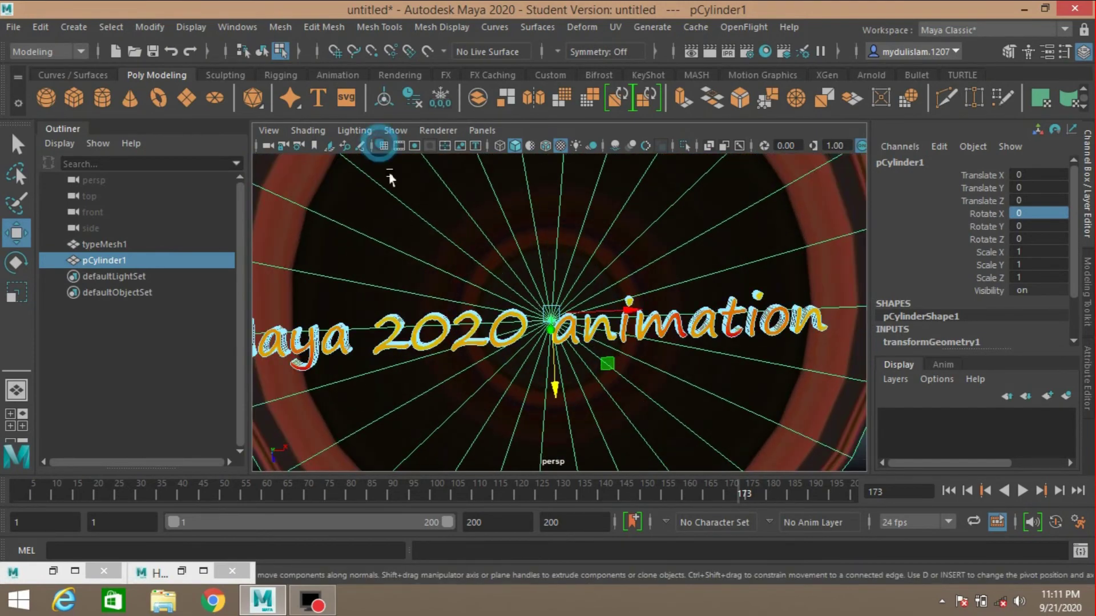
Step: At frame 1, select the text as a whole object and nudge its position right and vertically
click(945, 492)
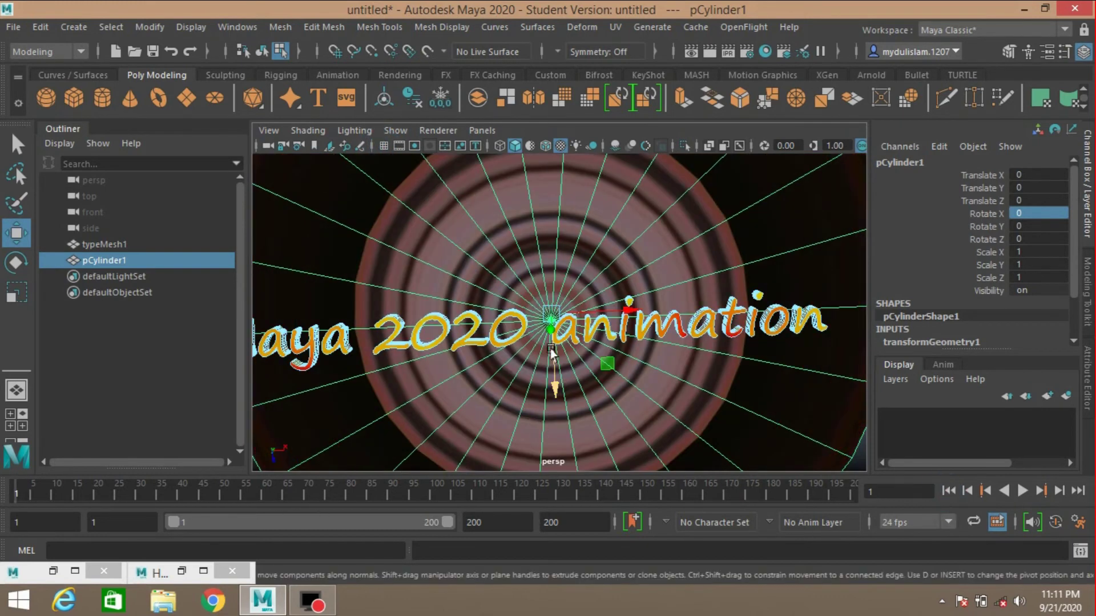
click(700, 330)
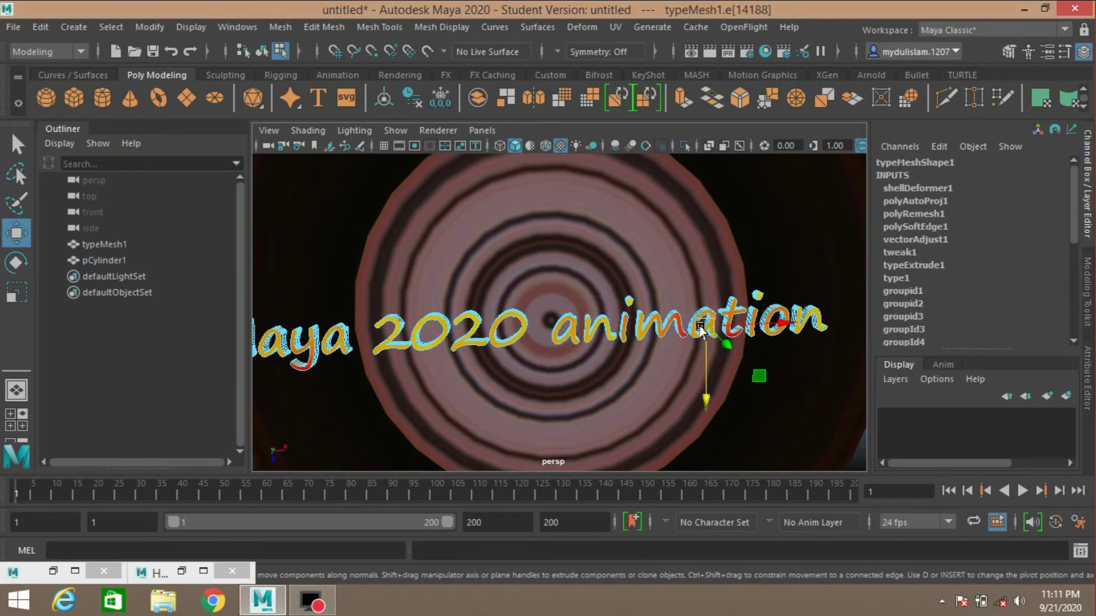
click(17, 293)
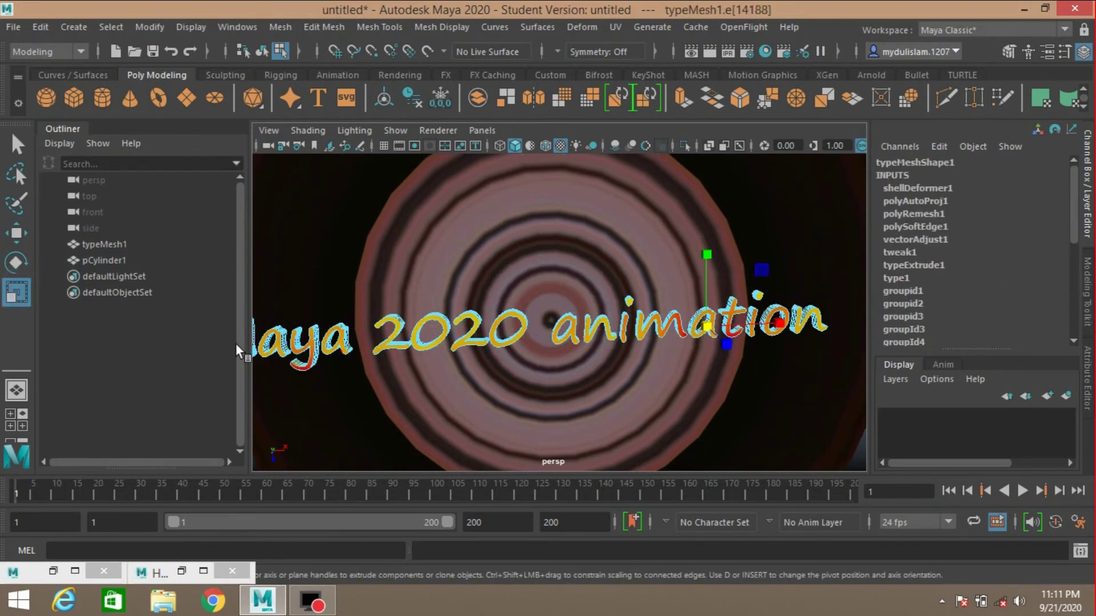
click(1008, 52)
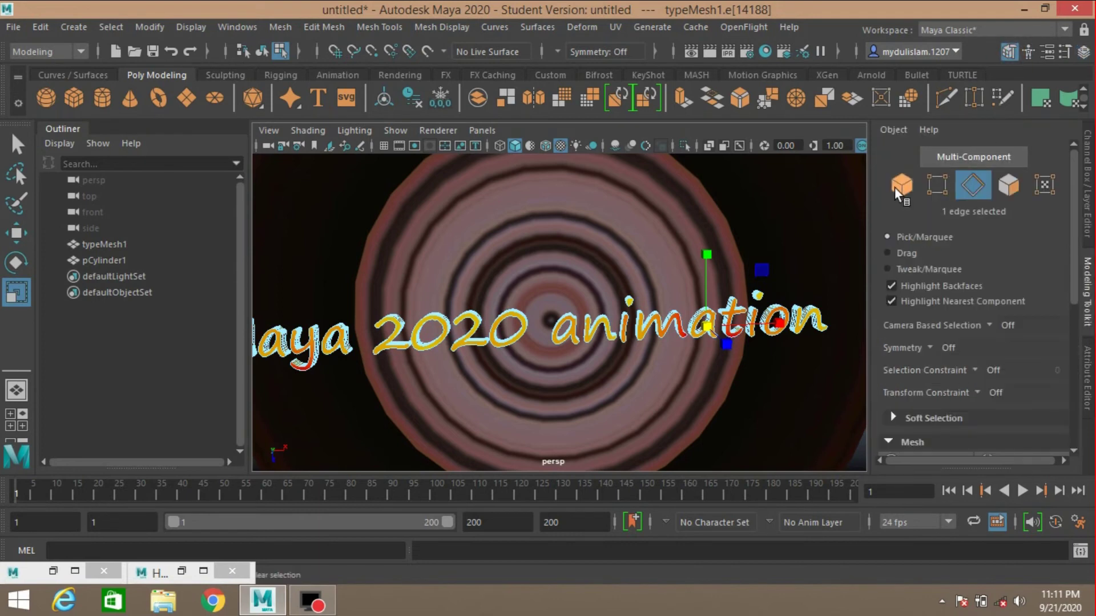
click(899, 188)
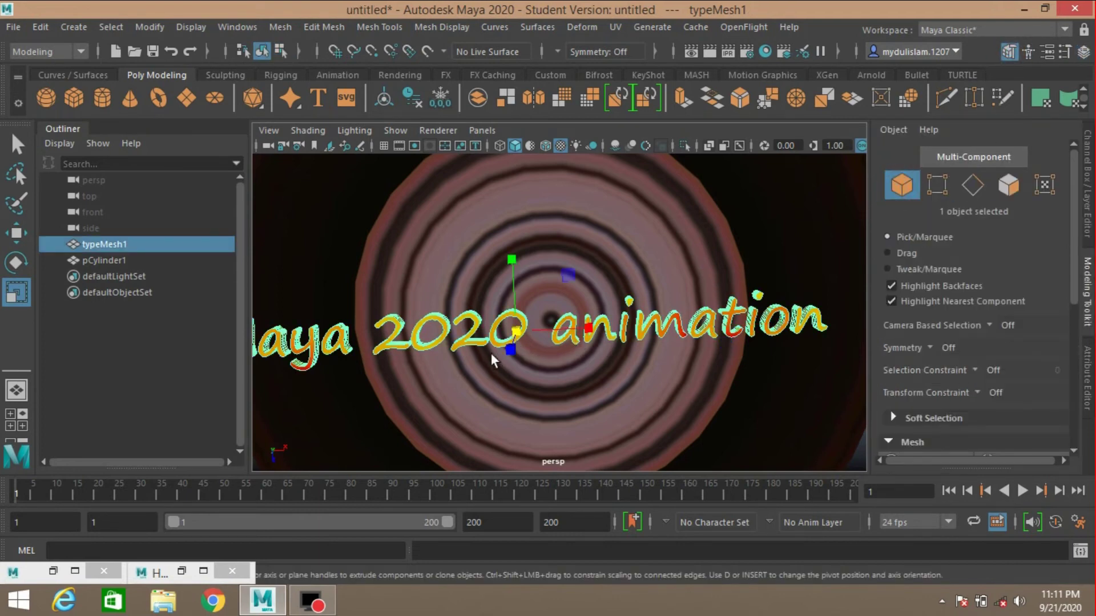
scroll(490, 355, down, 2)
alt+middle_drag(502, 347, 509, 343)
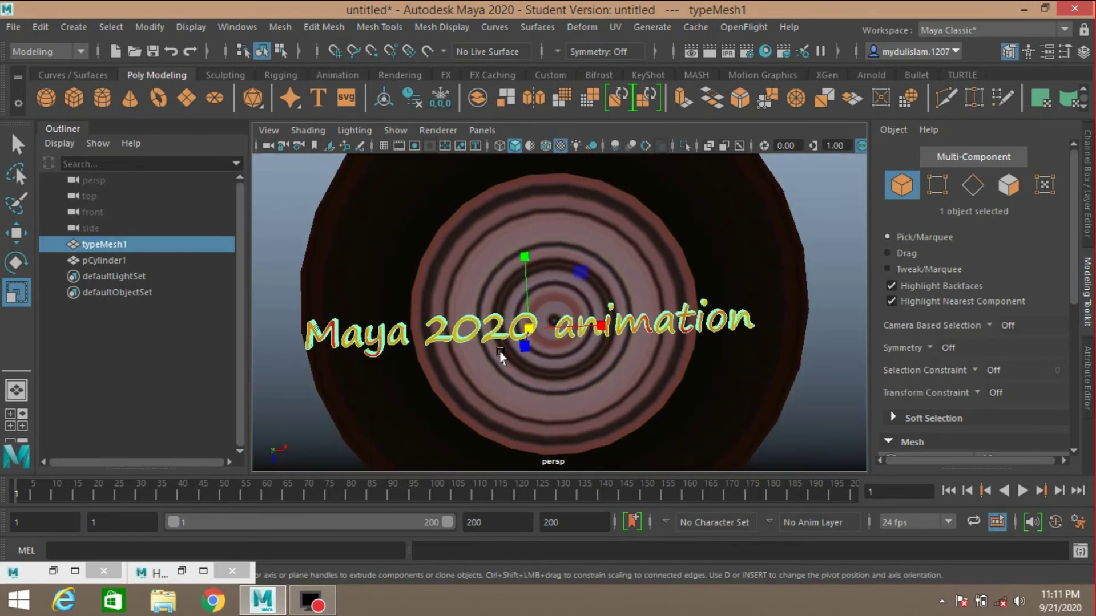
click(18, 231)
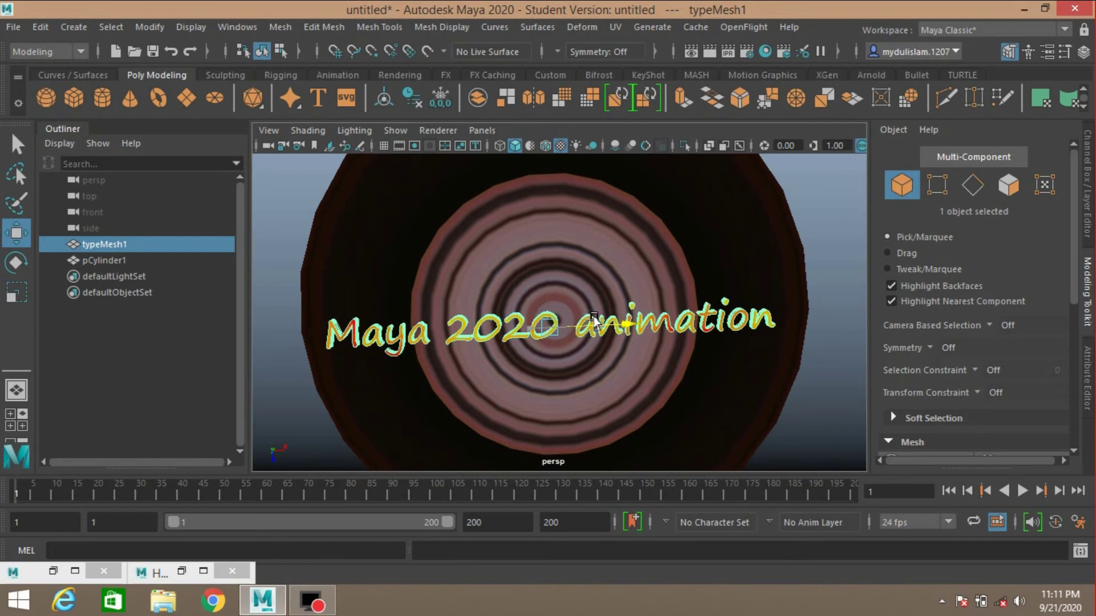
drag(566, 323, 592, 324)
drag(558, 370, 560, 390)
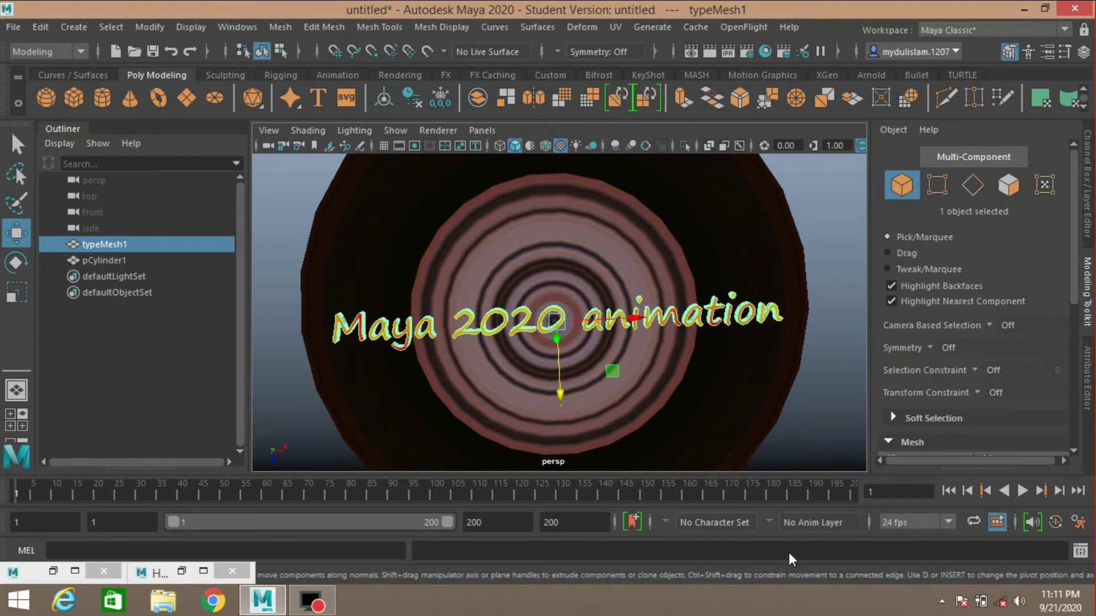
Step: Shrink the text to nearly nothing and key its Scale X, Y and Z channels
click(35, 301)
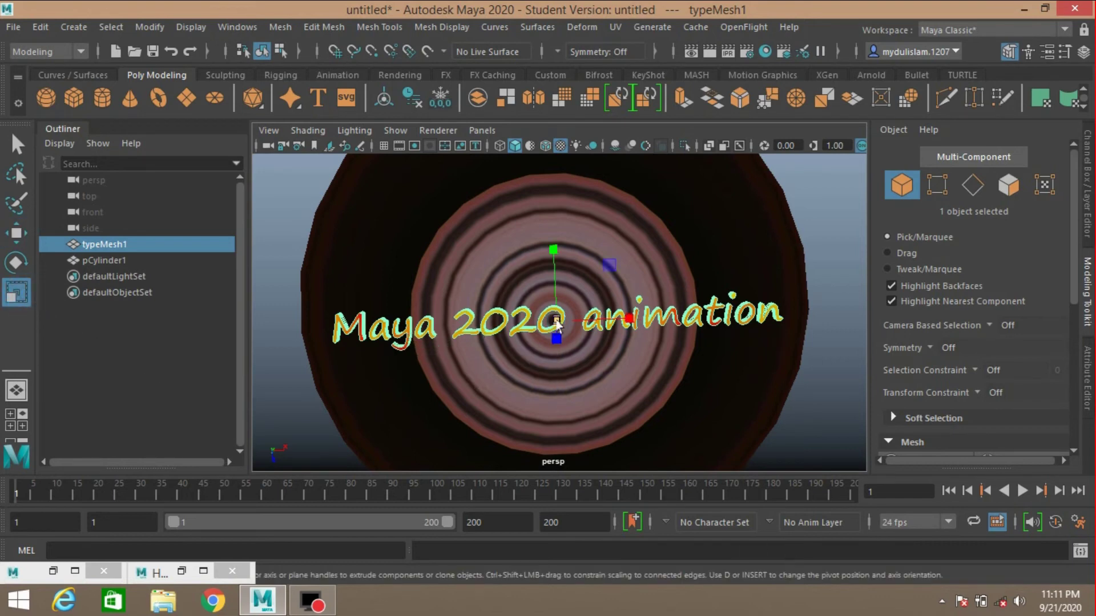
mouse_move(556, 322)
mouse_down()
mouse_move(384, 407)
mouse_move(347, 444)
mouse_up()
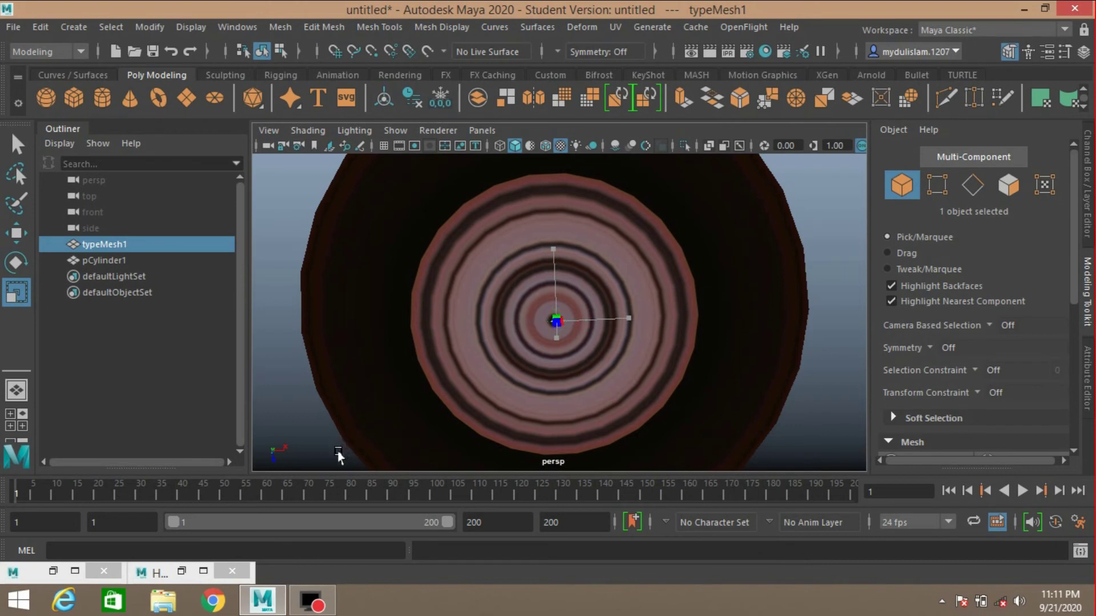
drag(335, 461, 335, 462)
click(1088, 210)
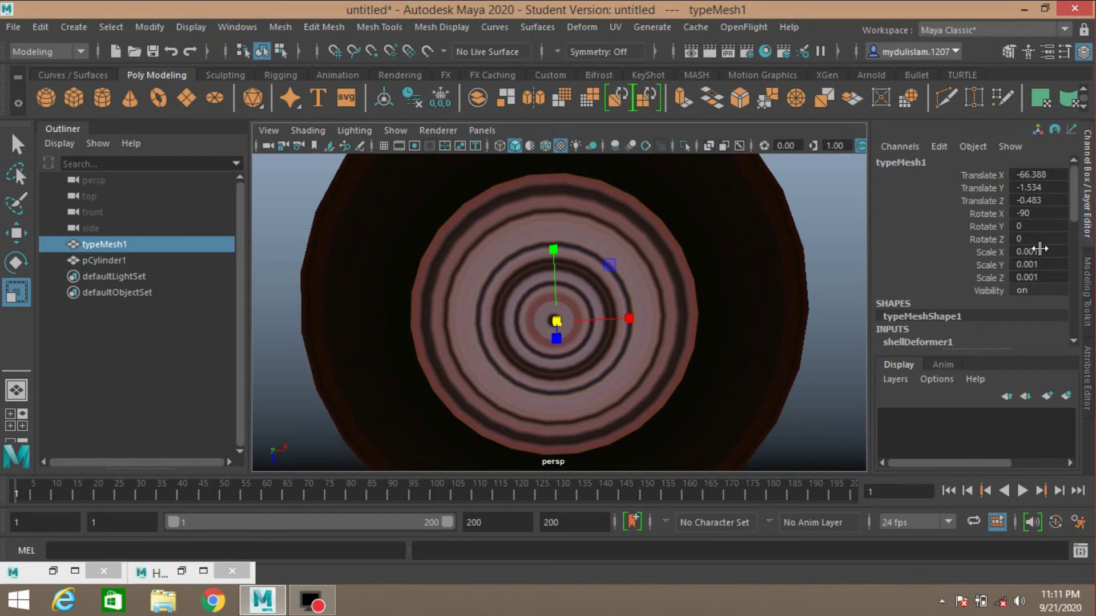
drag(991, 252, 994, 273)
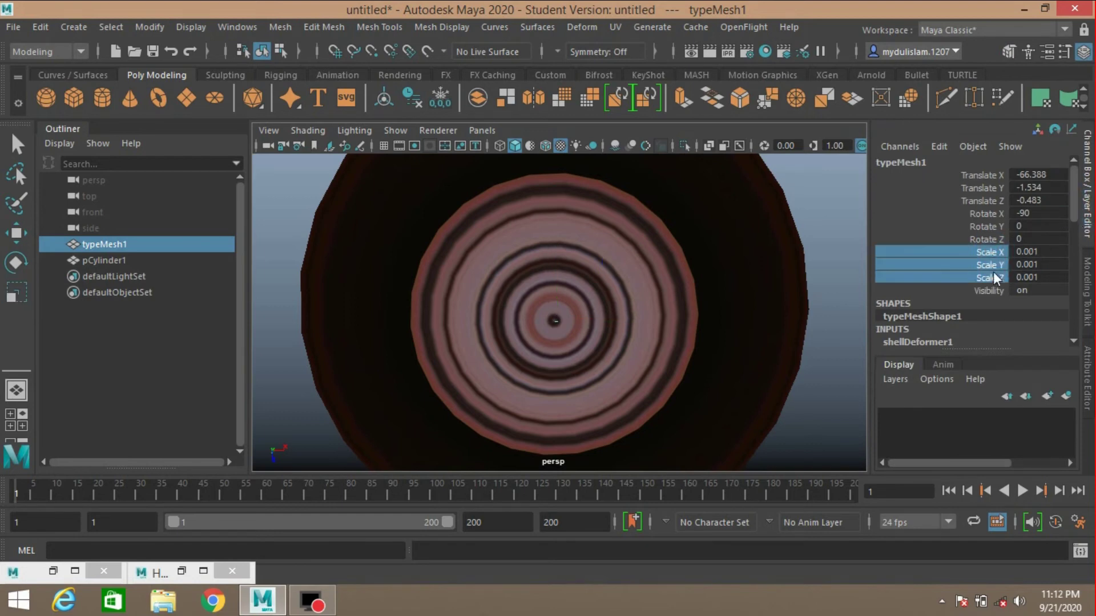
right_click(993, 272)
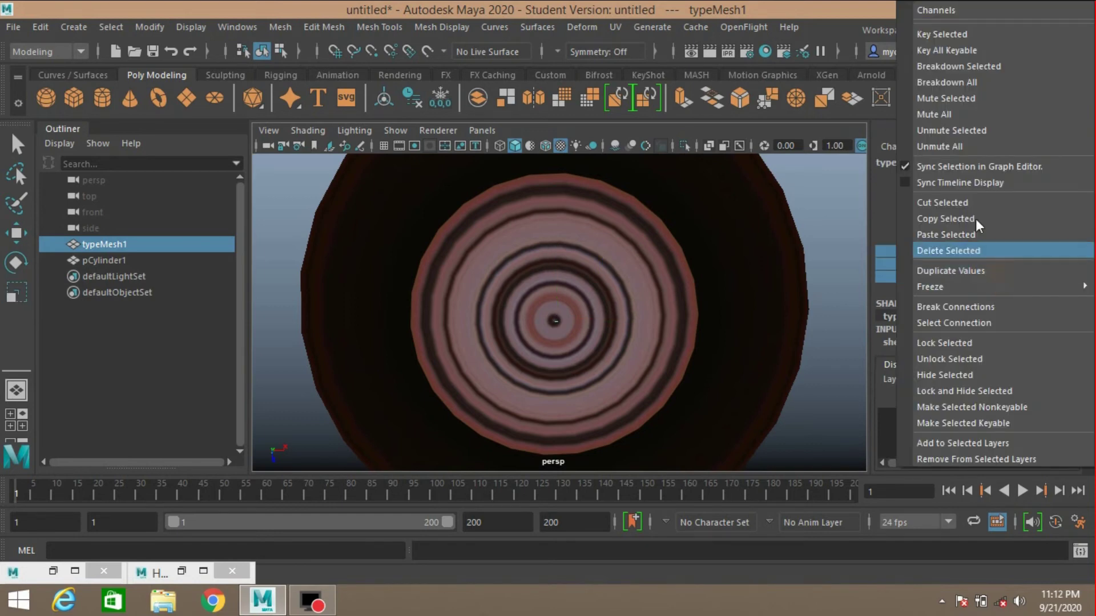
click(924, 34)
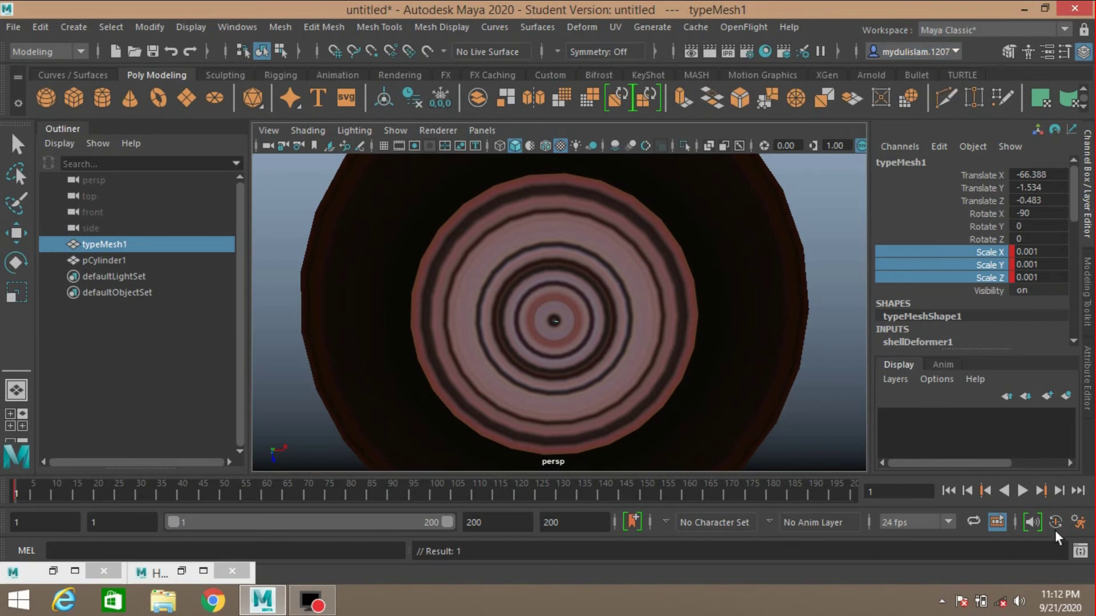
Step: At frame 200, enlarge the text by editing the scale channels to about 1.201
click(1077, 490)
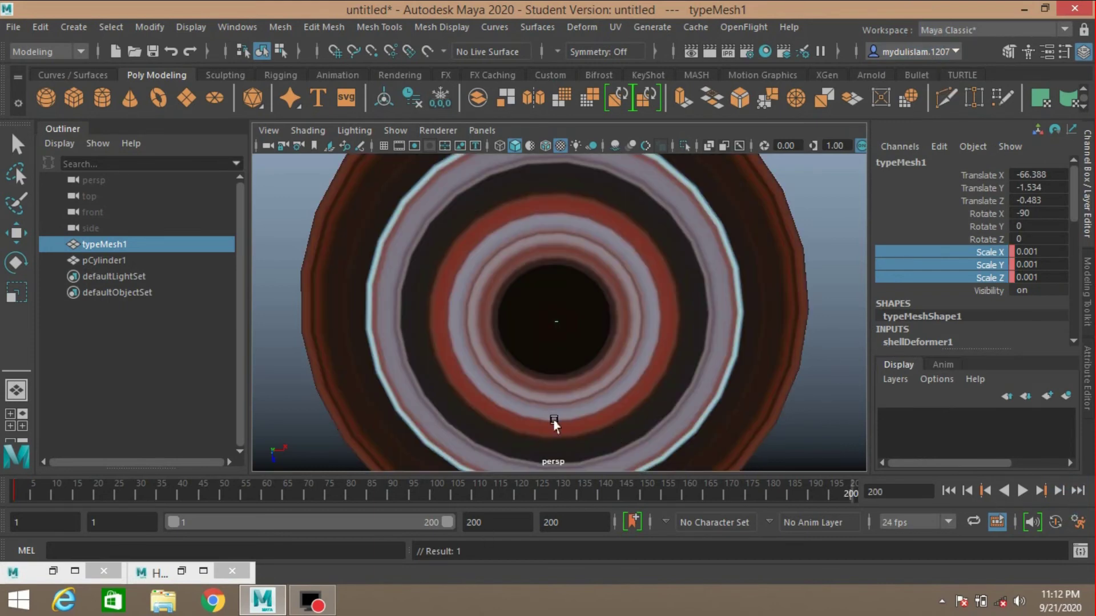
drag(1026, 251, 1040, 276)
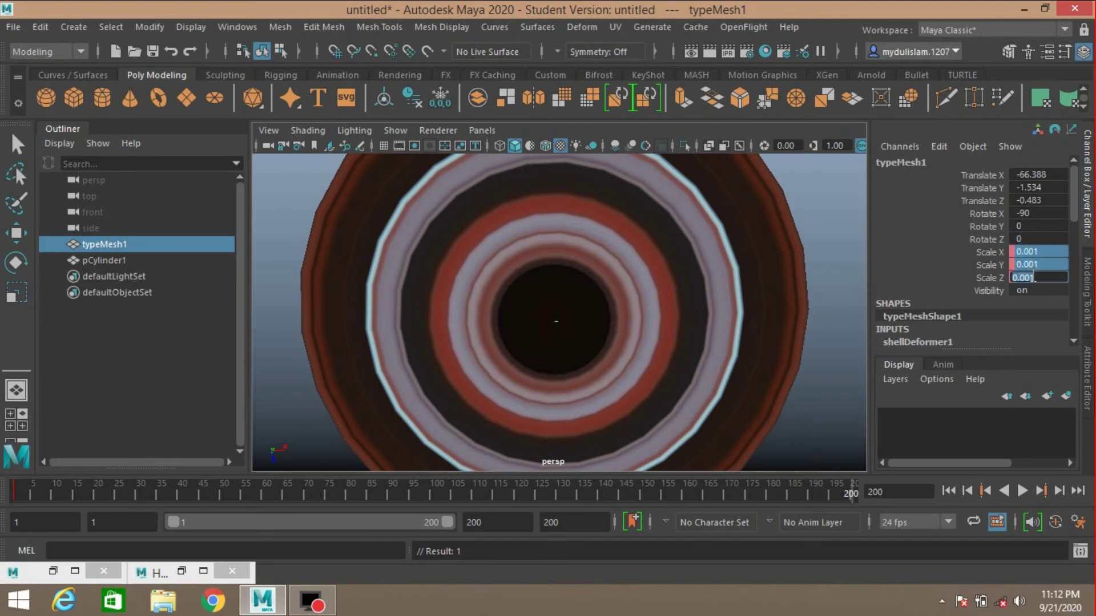
key(Return)
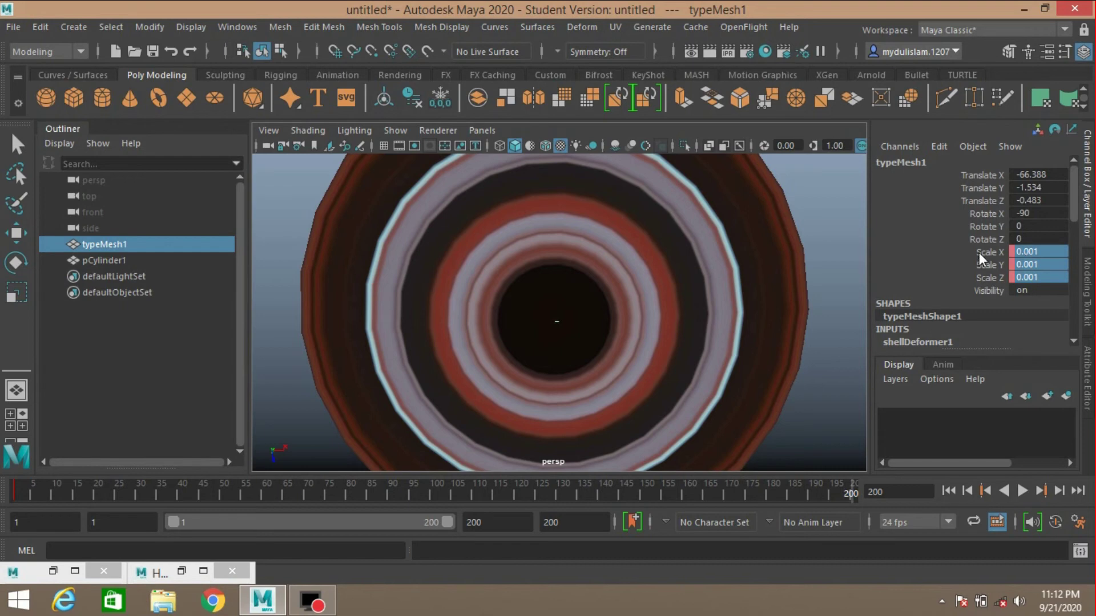
drag(979, 253, 982, 276)
mouse_move(857, 265)
middle_down()
mouse_move(838, 261)
mouse_move(854, 268)
middle_up()
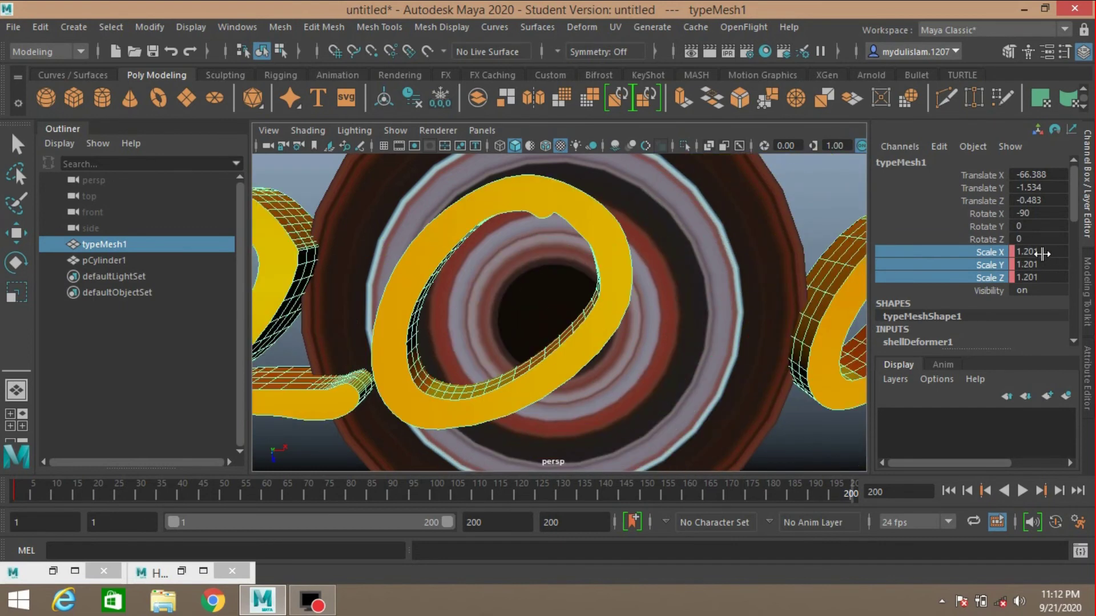
drag(1039, 252, 1039, 272)
double_click(1038, 276)
key(Return)
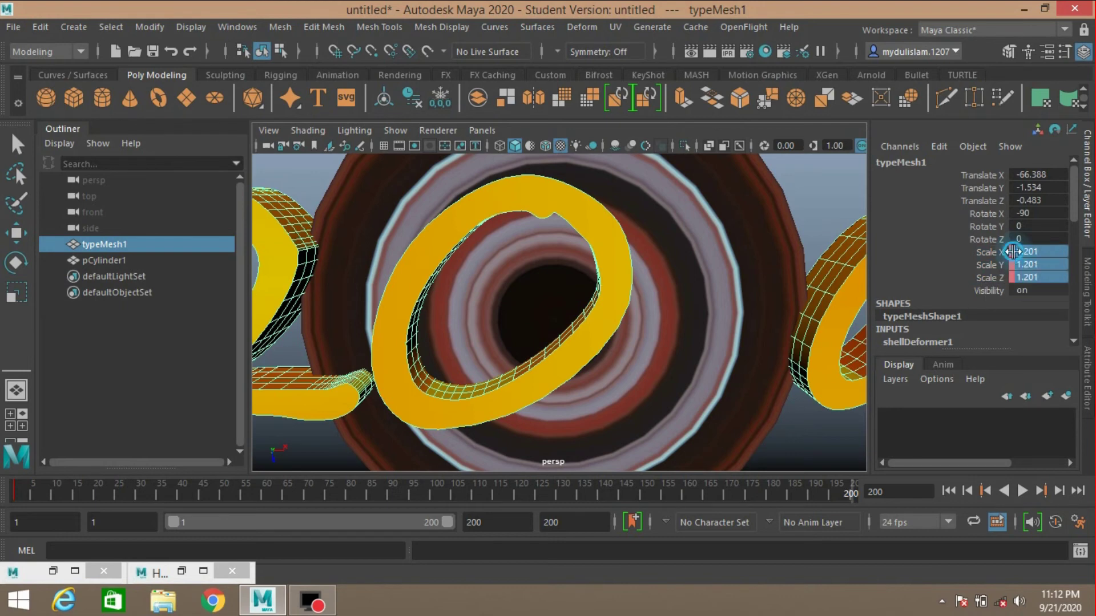
Step: Re-edit the scale values, then undo twice so the text returns to 0.001 scale
double_click(1015, 275)
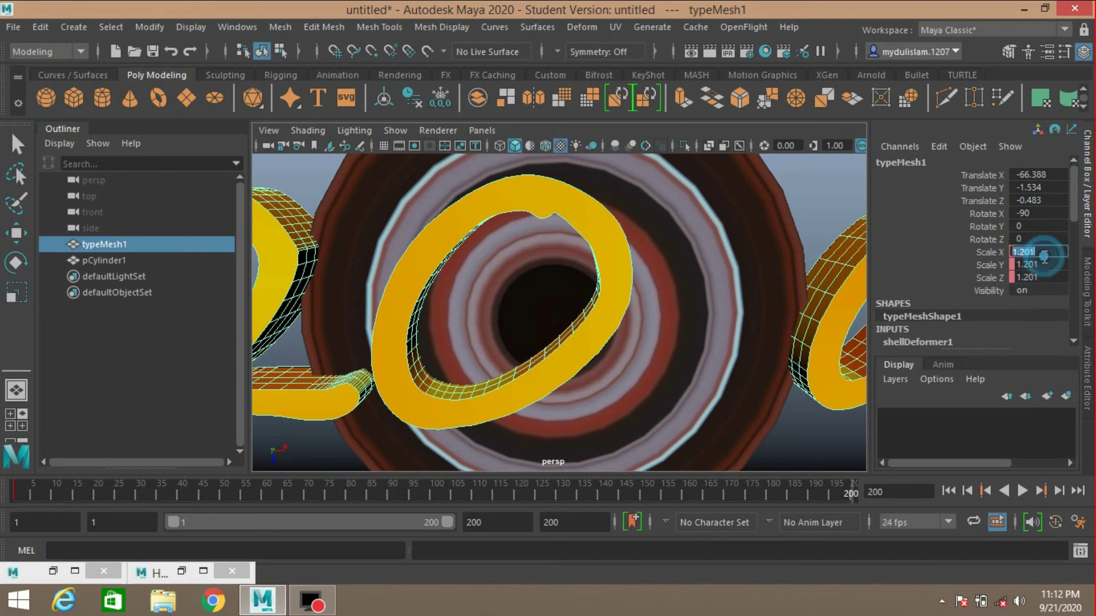
double_click(1038, 255)
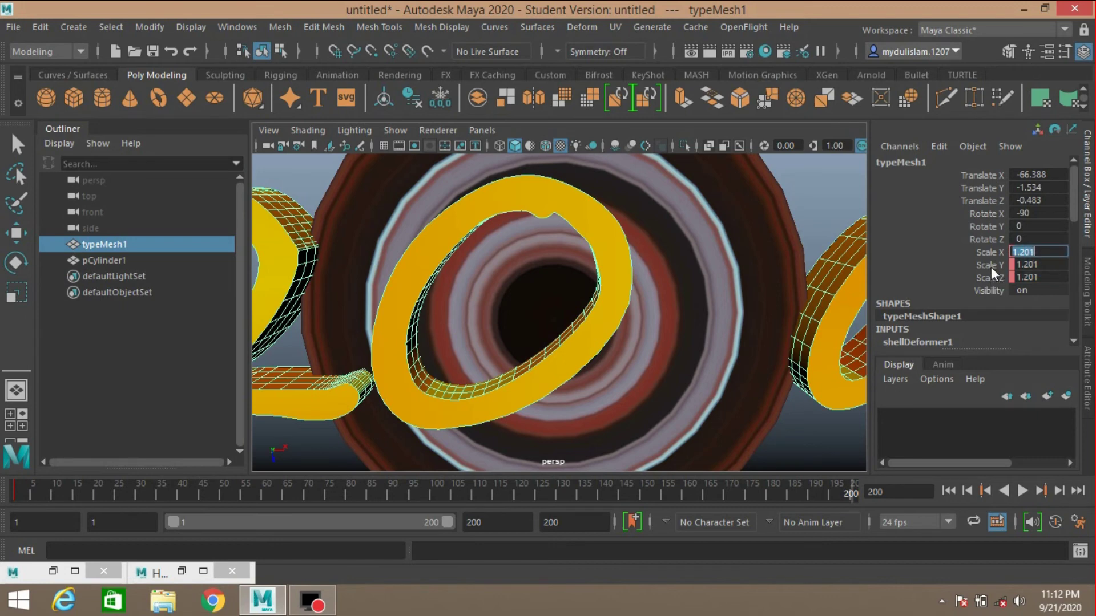
drag(990, 258, 994, 280)
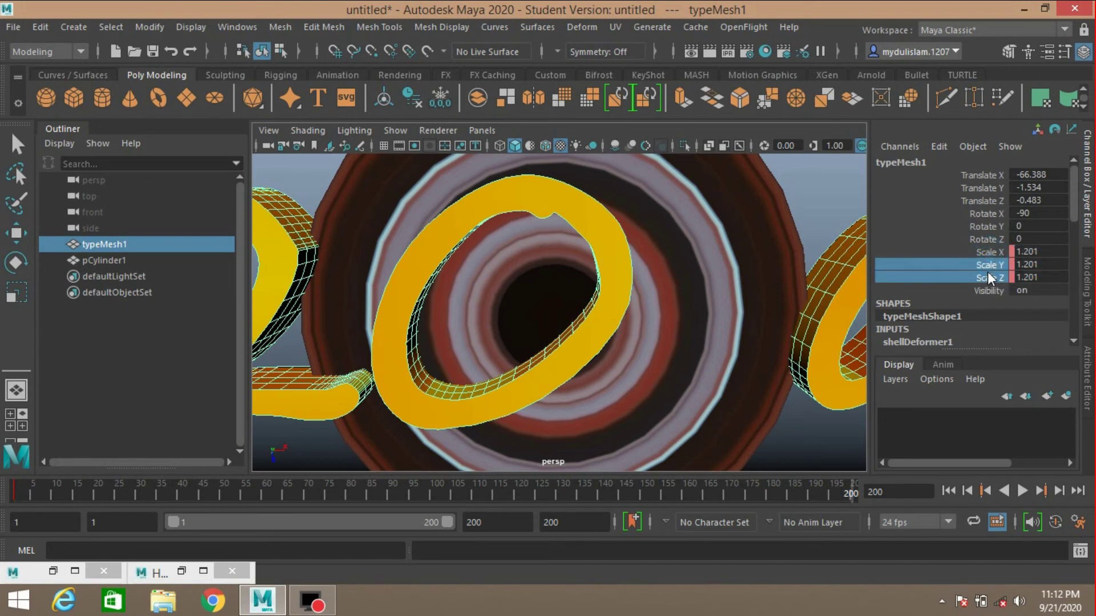
right_click(986, 272)
click(805, 7)
key(ctrl+z)
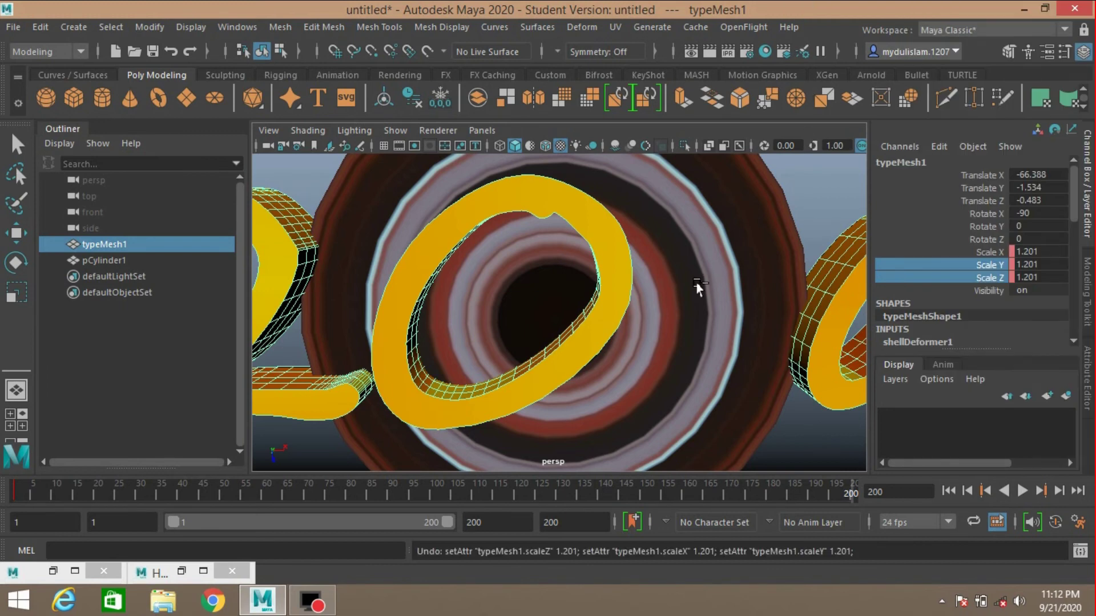
key(ctrl+z)
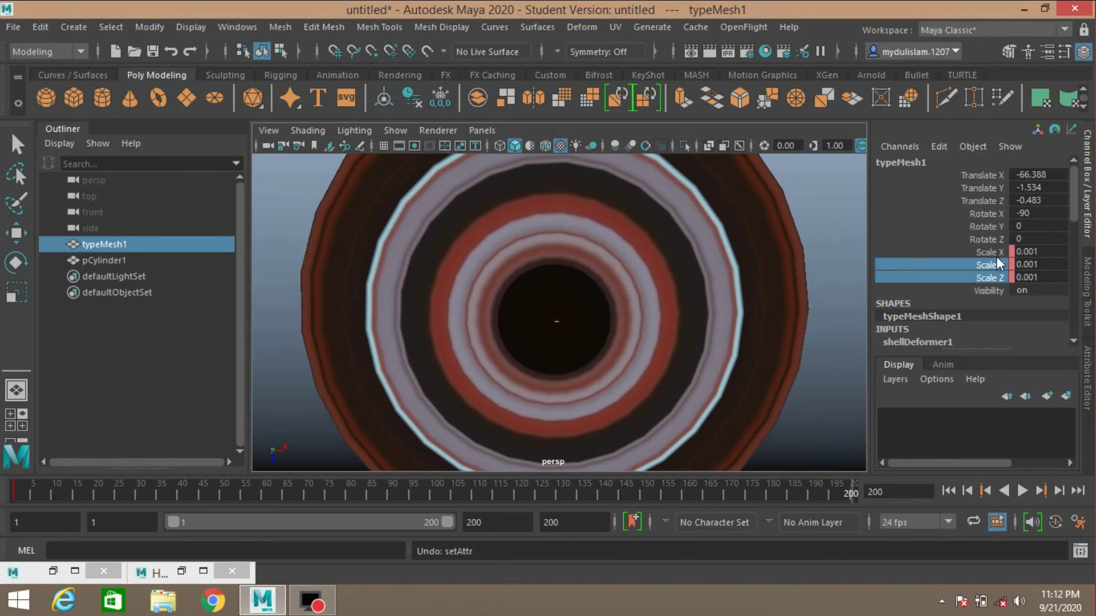
Step: Break connections on the scale channels and key the 0.001 scale at frame 1 with S
drag(993, 254, 996, 273)
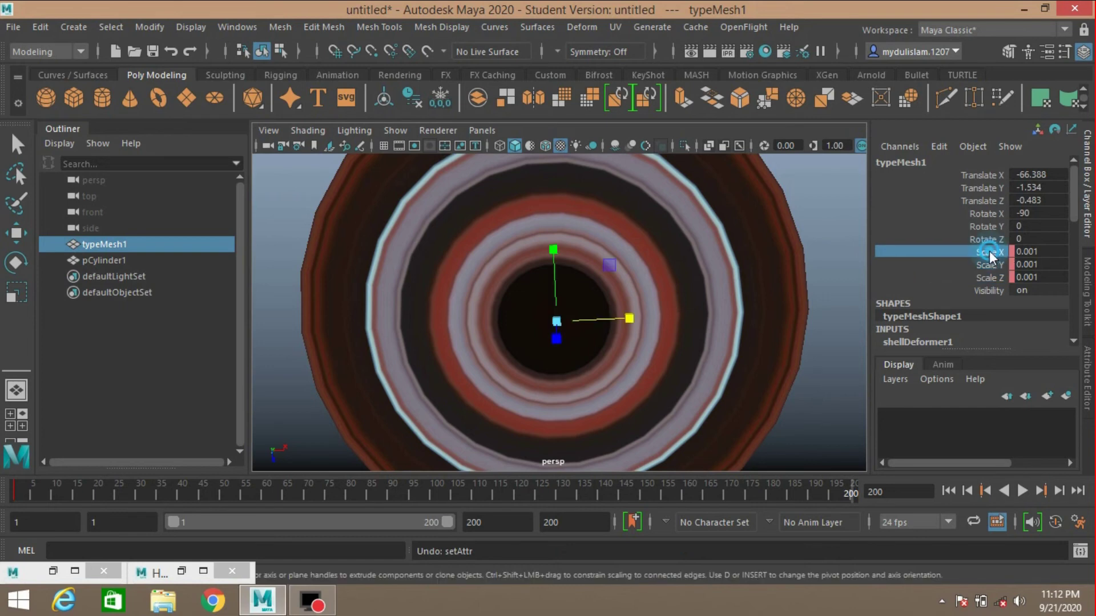
right_click(987, 267)
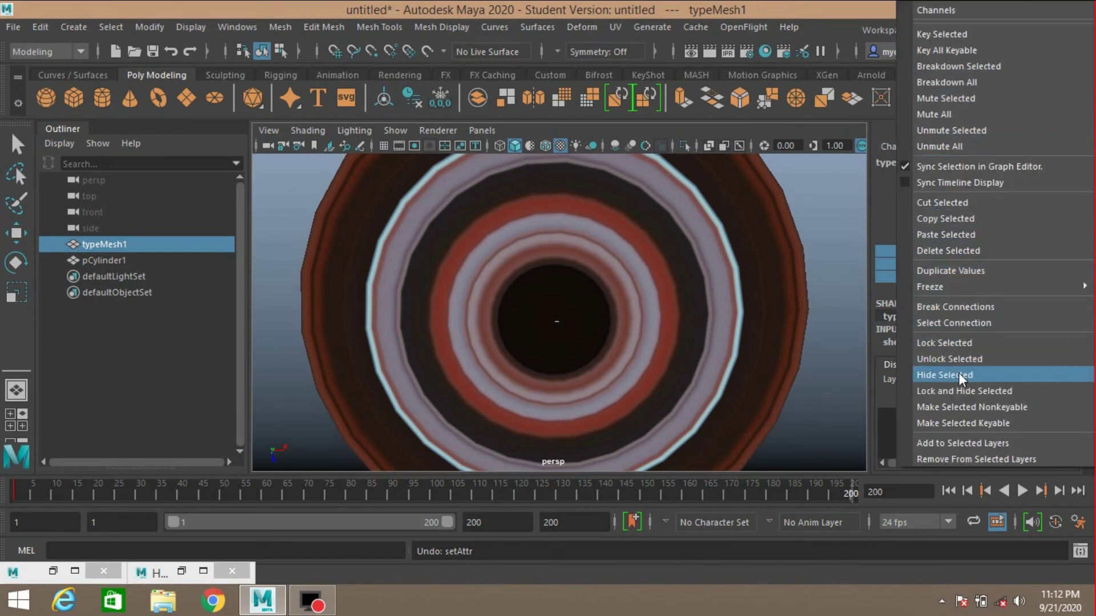
click(933, 309)
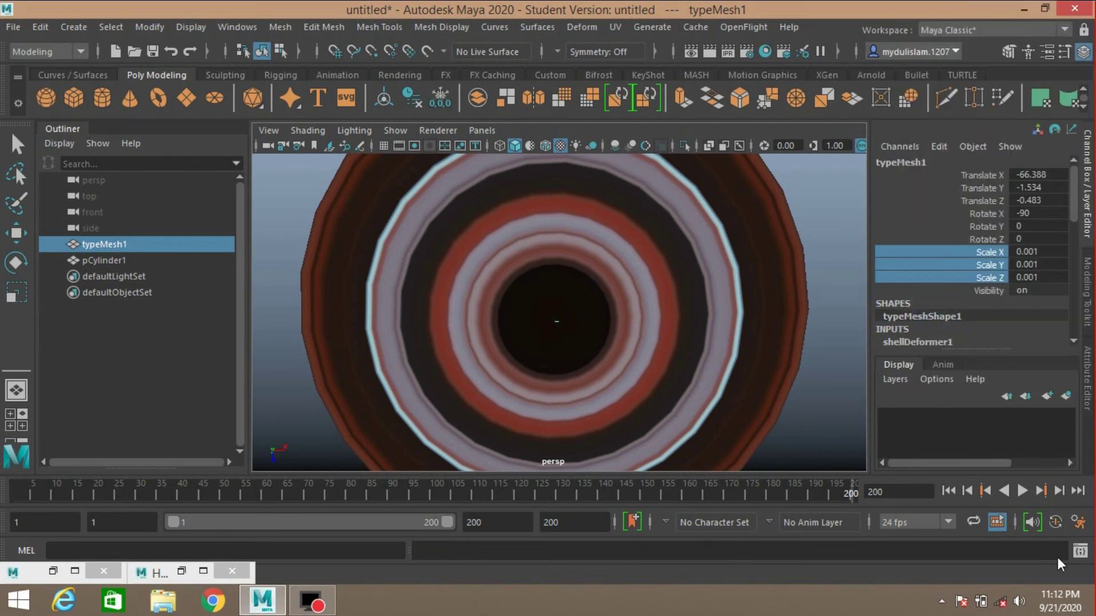
click(947, 491)
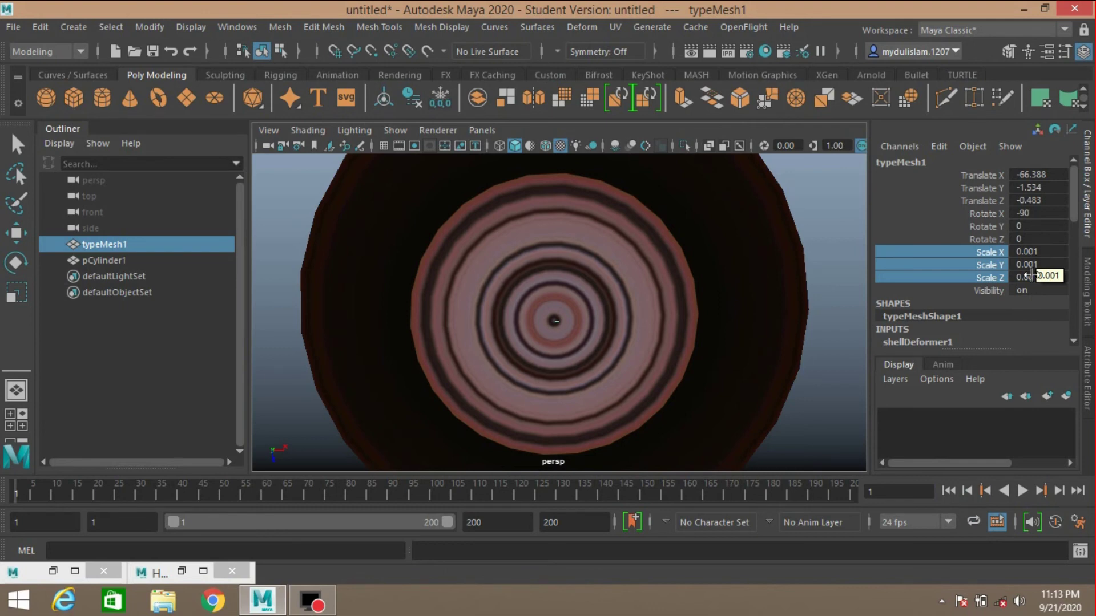
key(s)
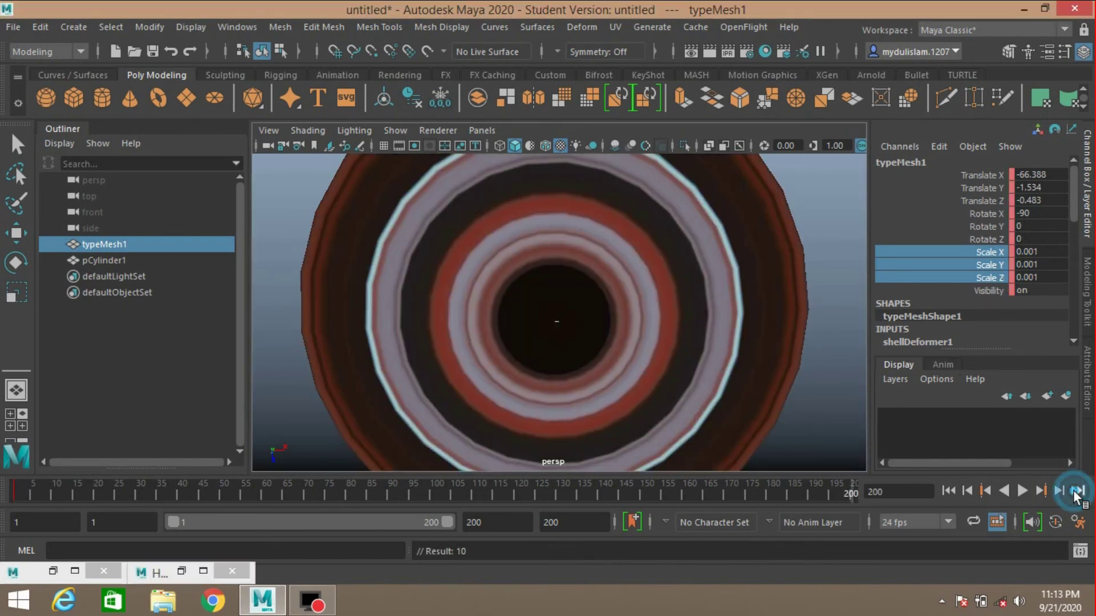
click(1025, 278)
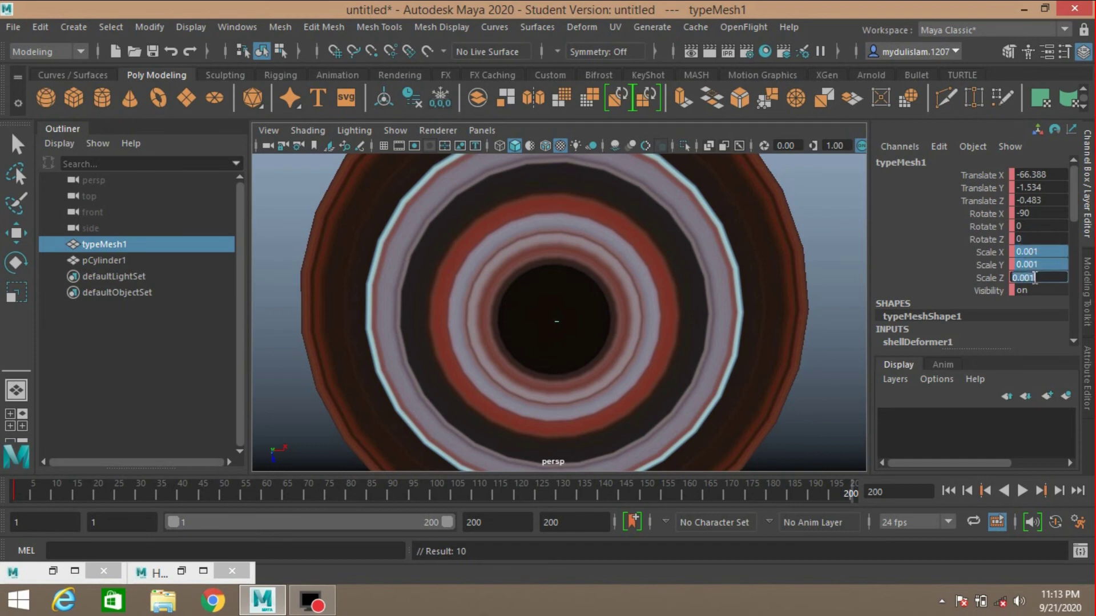
Step: At frame 200, scale the text up to about 0.138 across the ring and key it
click(25, 293)
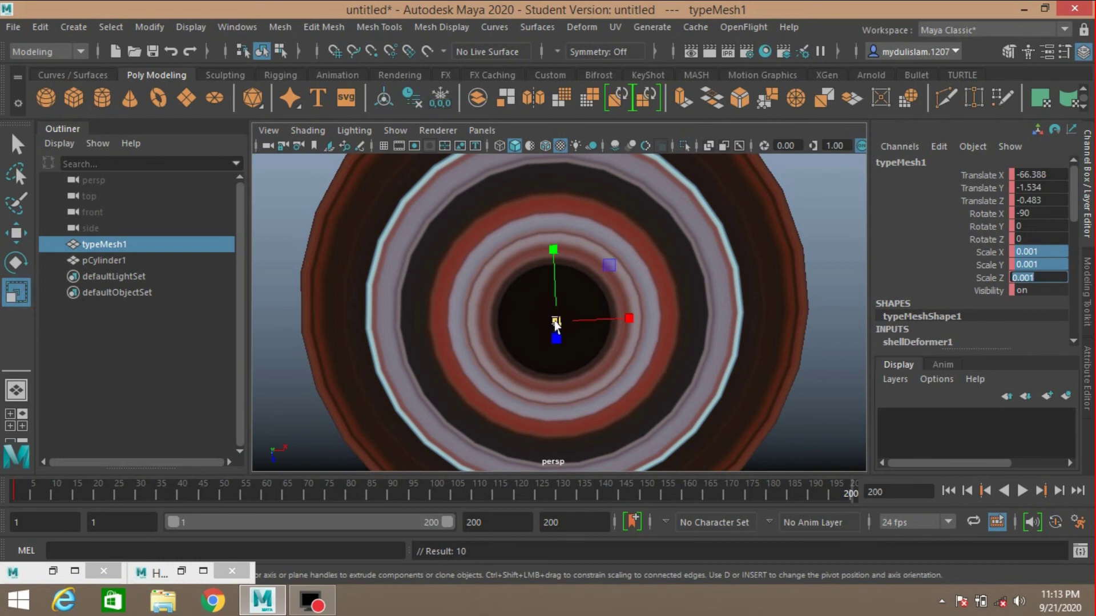
drag(554, 324, 668, 396)
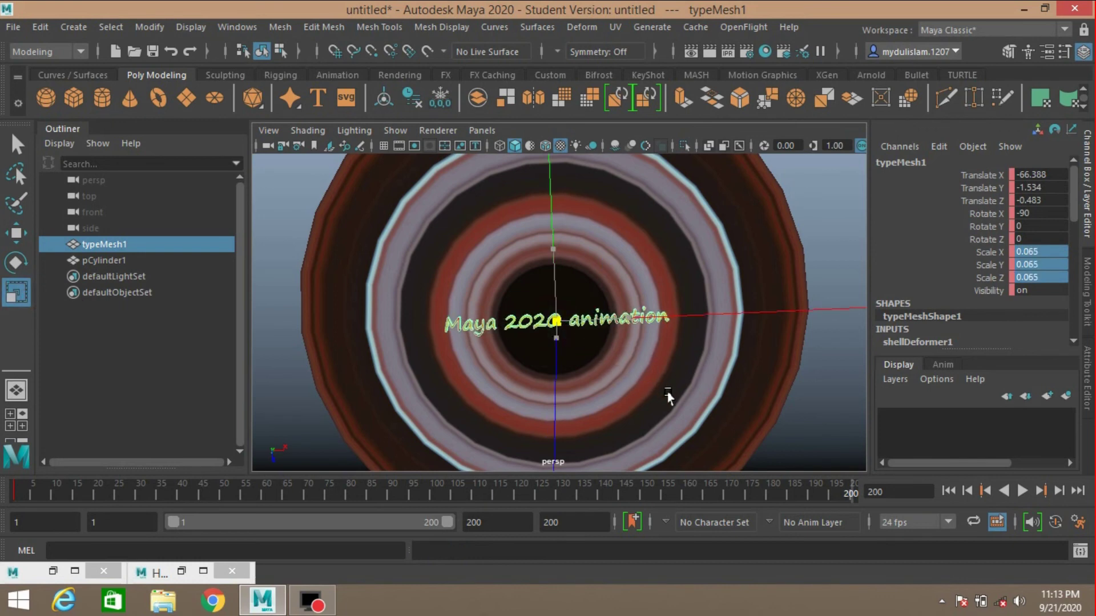
drag(669, 396, 727, 417)
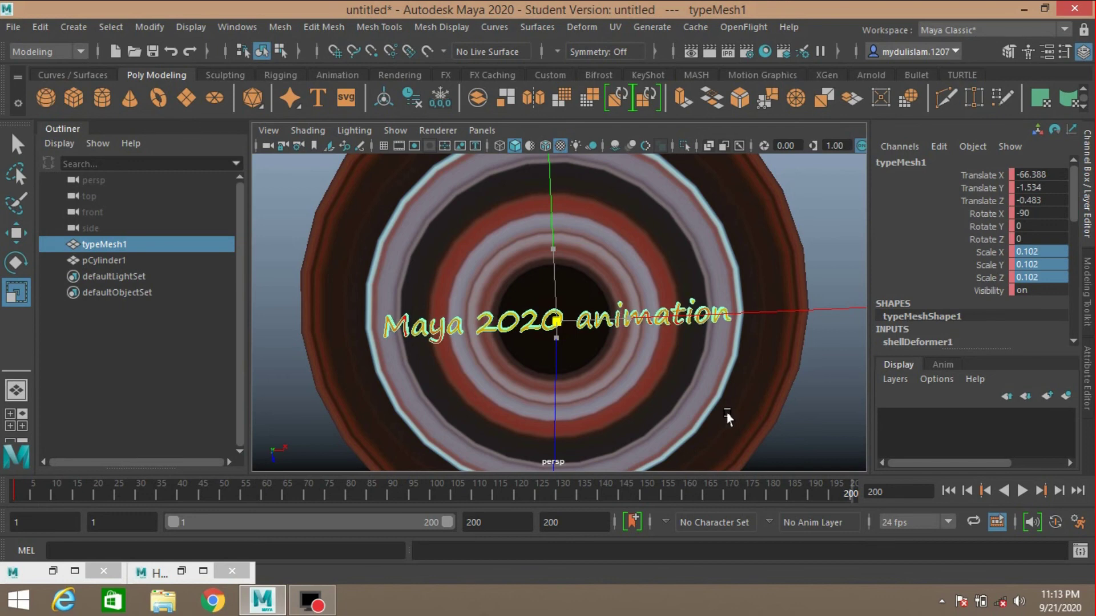
drag(727, 417, 790, 428)
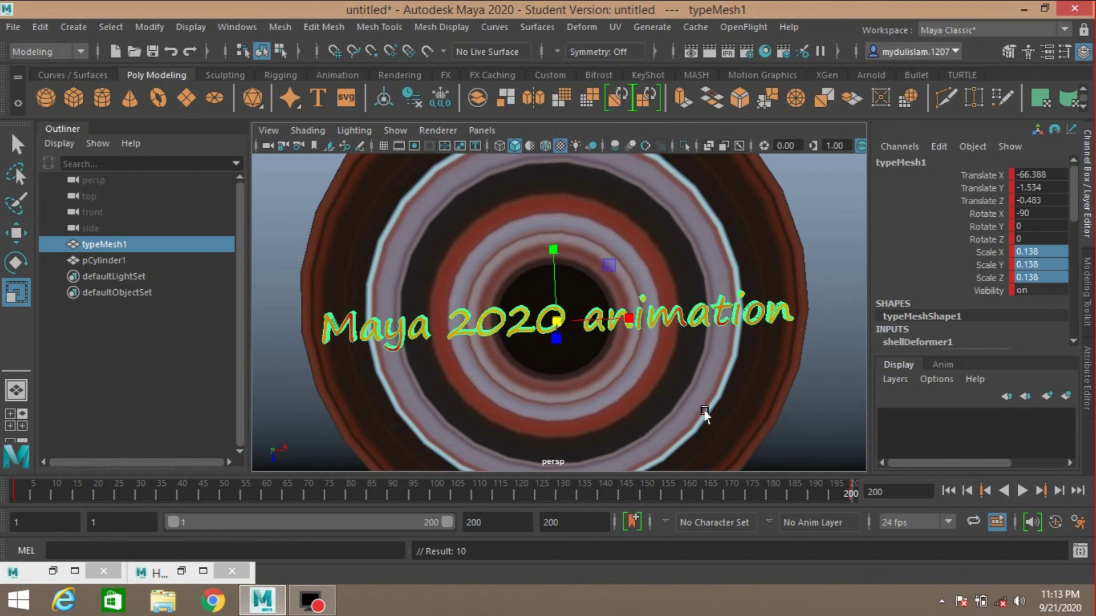
click(681, 392)
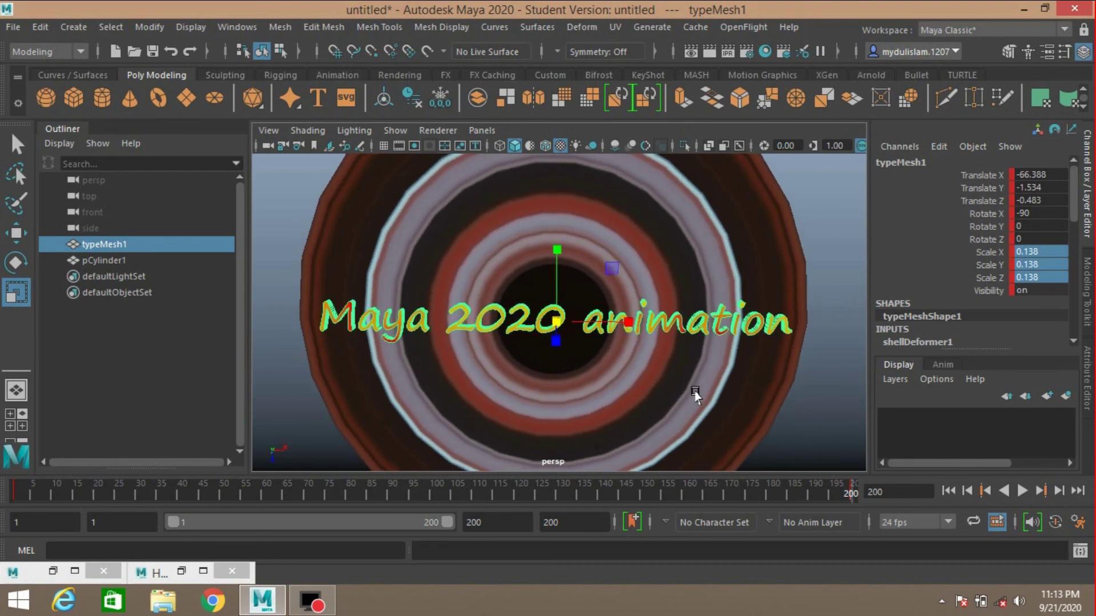
scroll(680, 374, up, 2)
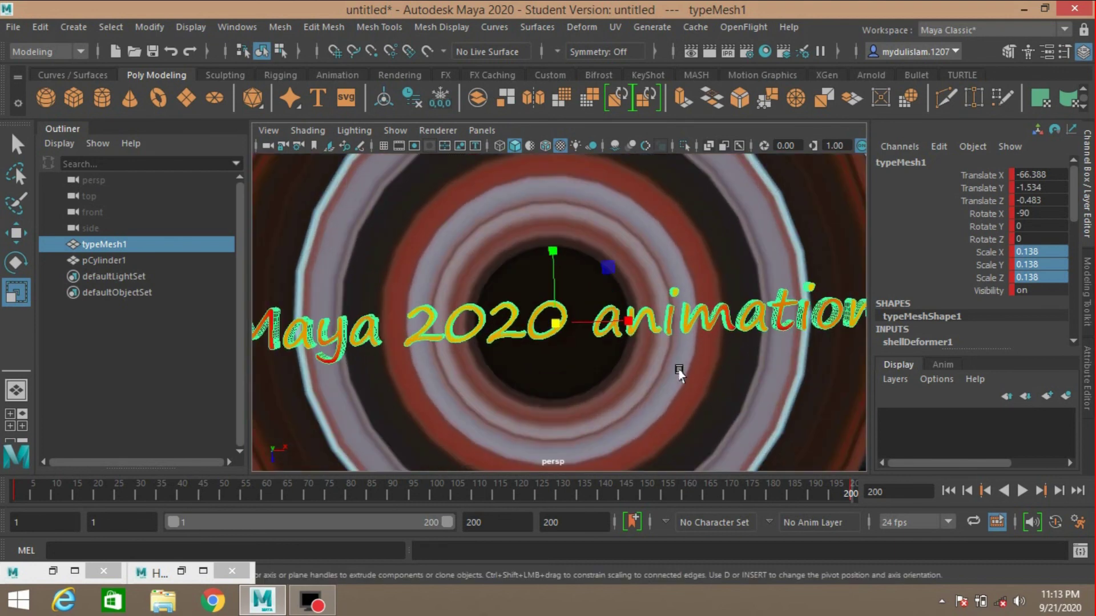
scroll(678, 375, down, 2)
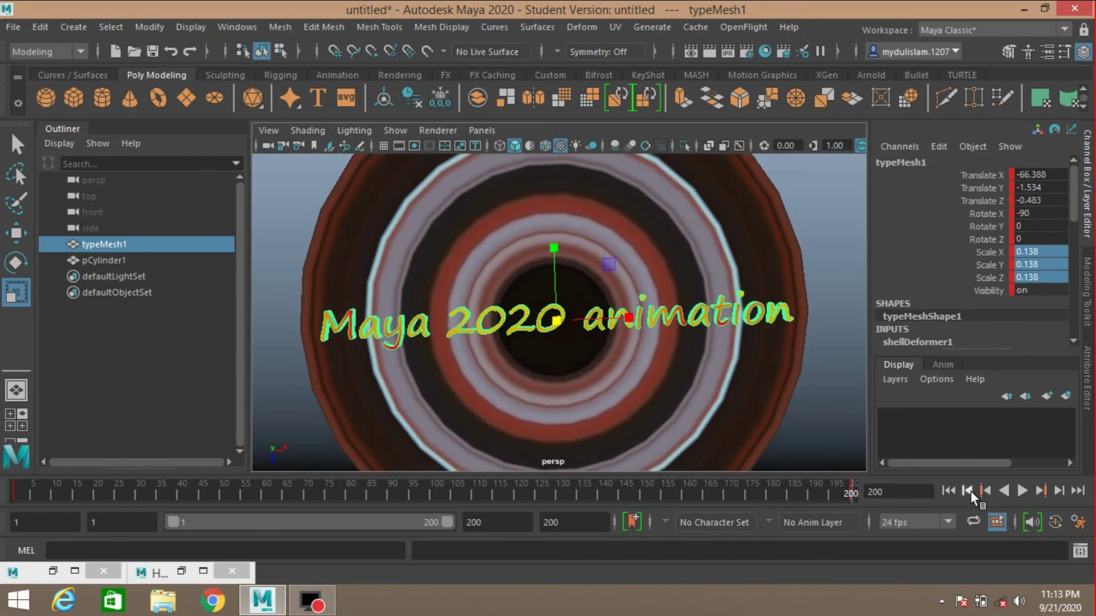
Step: Play the animation from frame 1 to watch the text grow
click(948, 491)
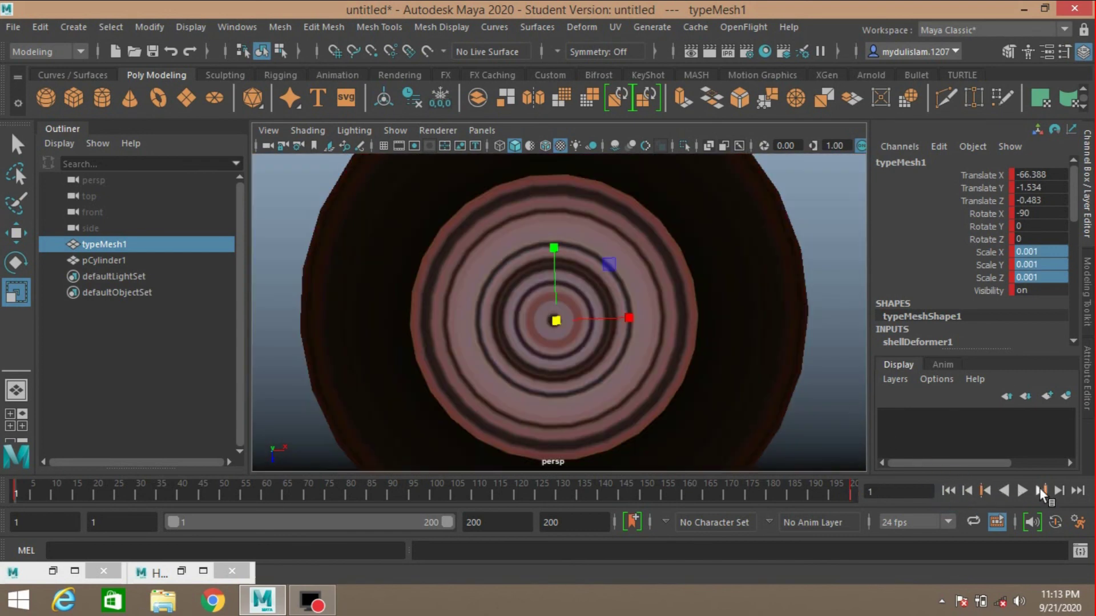
click(1020, 493)
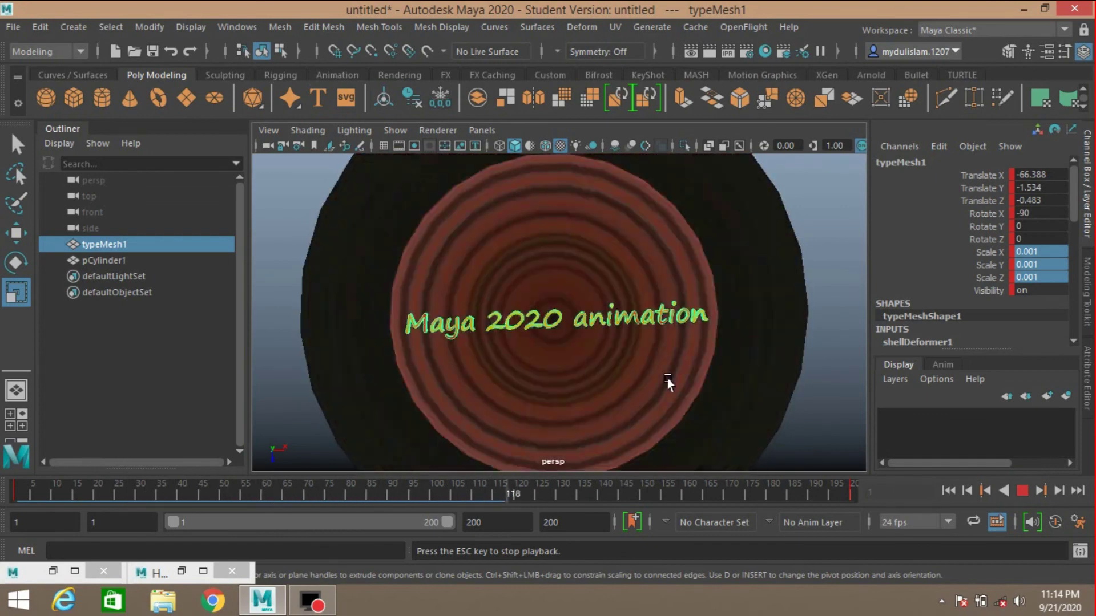
click(1021, 491)
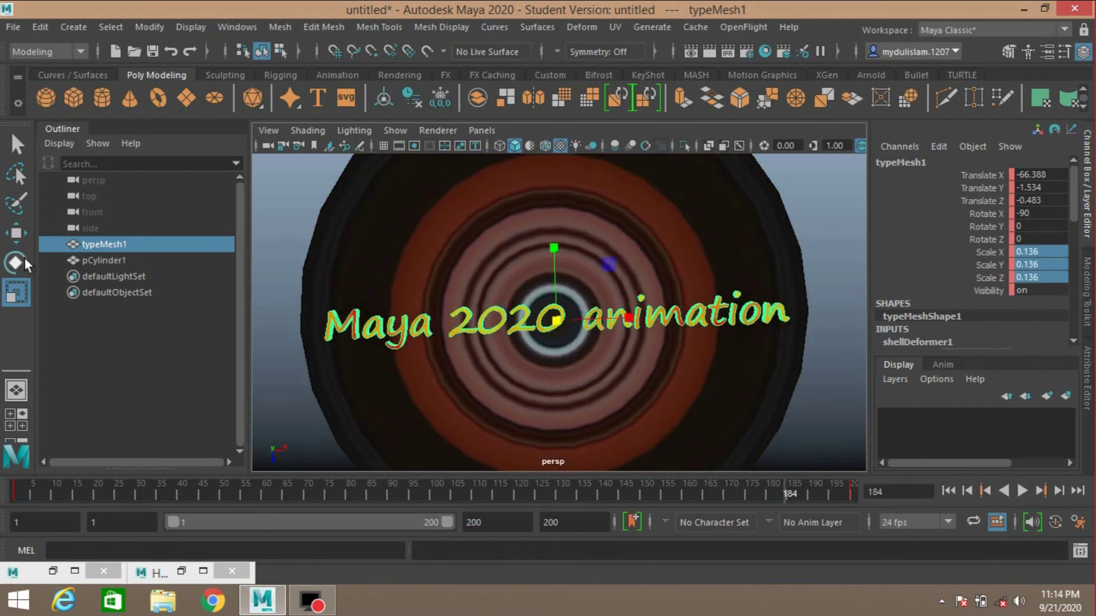
key(e)
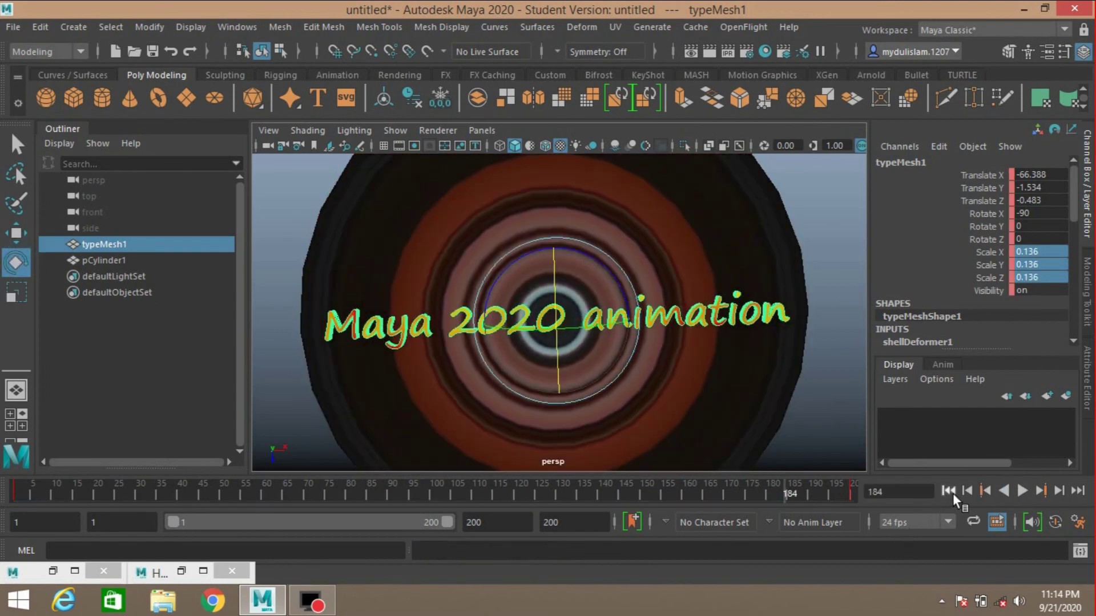
click(951, 493)
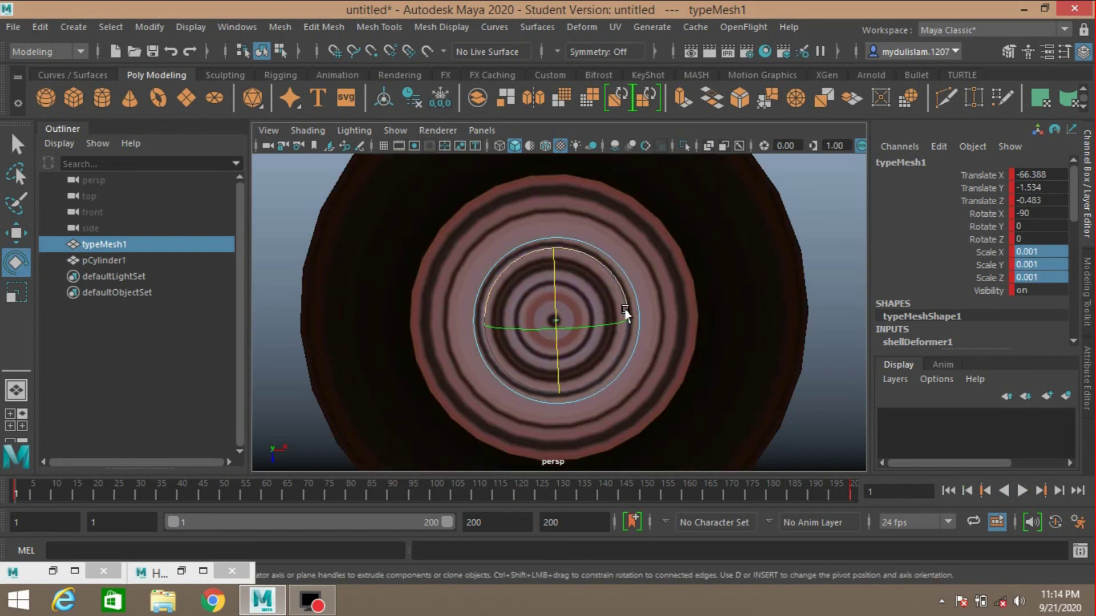
drag(624, 302, 624, 297)
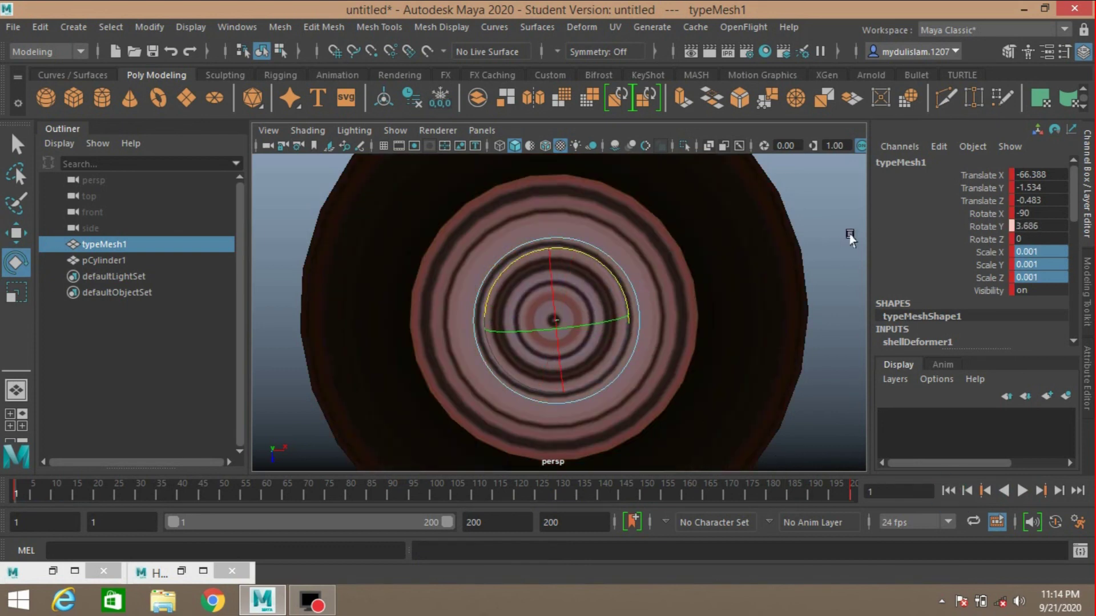
click(946, 491)
text(0)
click(999, 227)
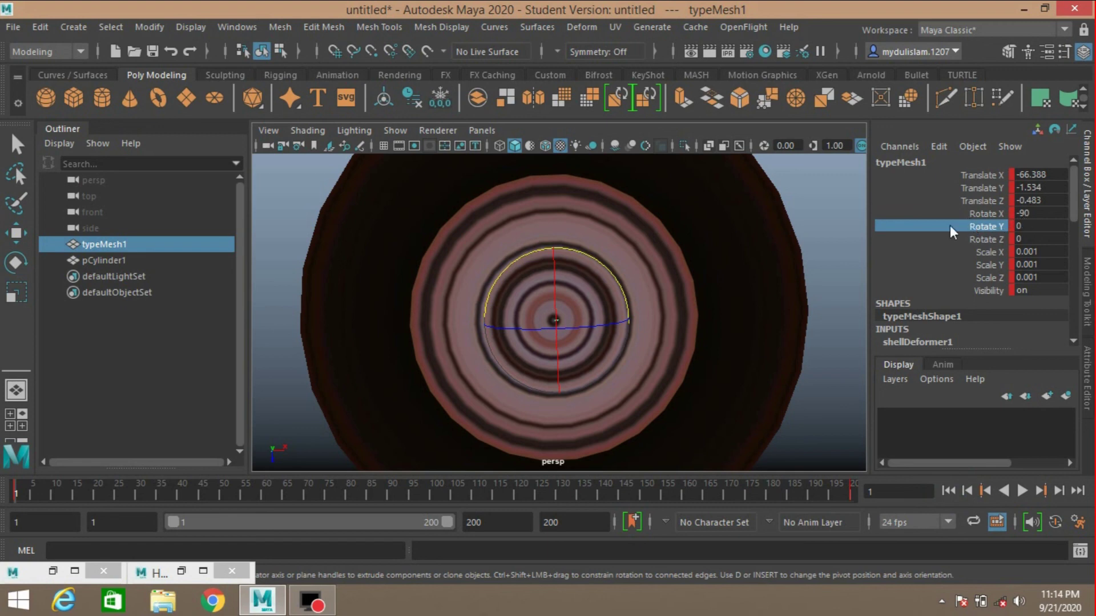
double_click(1025, 229)
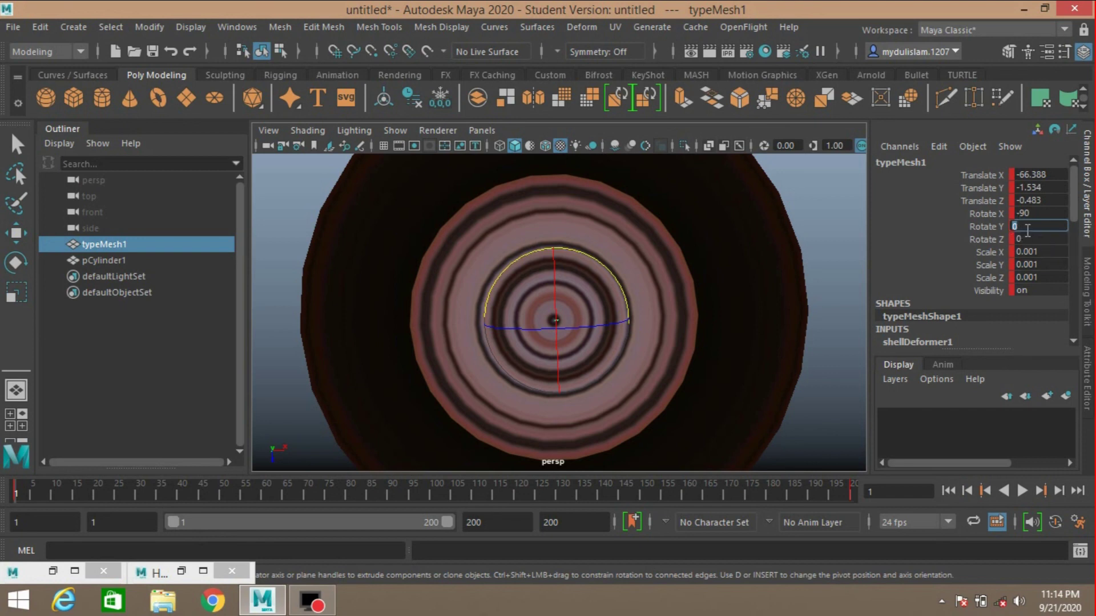
click(981, 224)
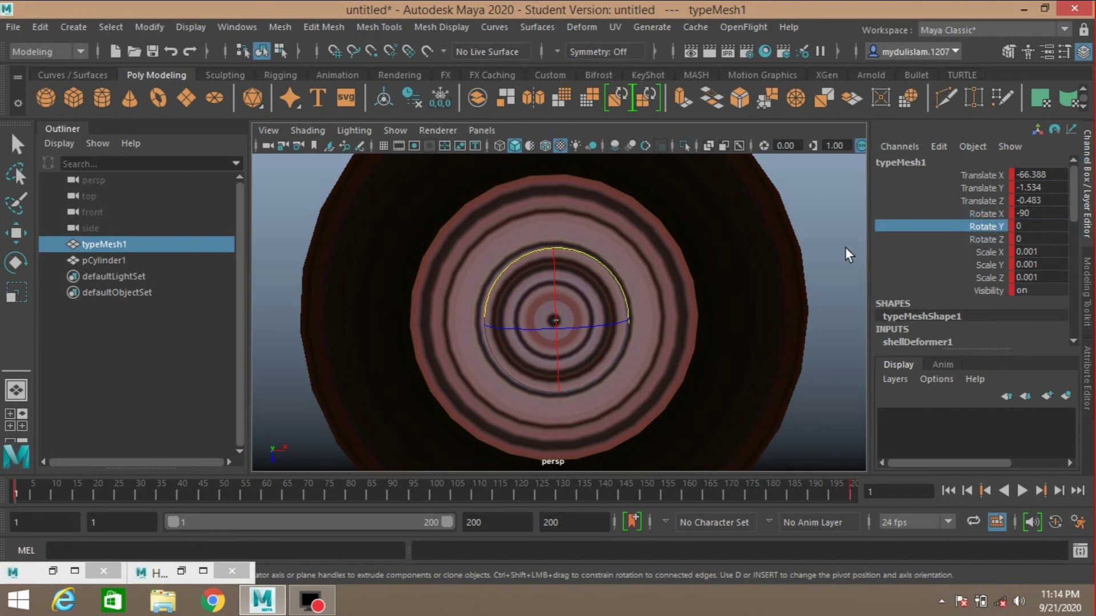
click(924, 227)
mouse_move(799, 239)
middle_down()
mouse_move(1058, 254)
mouse_move(943, 245)
mouse_move(1026, 254)
middle_up()
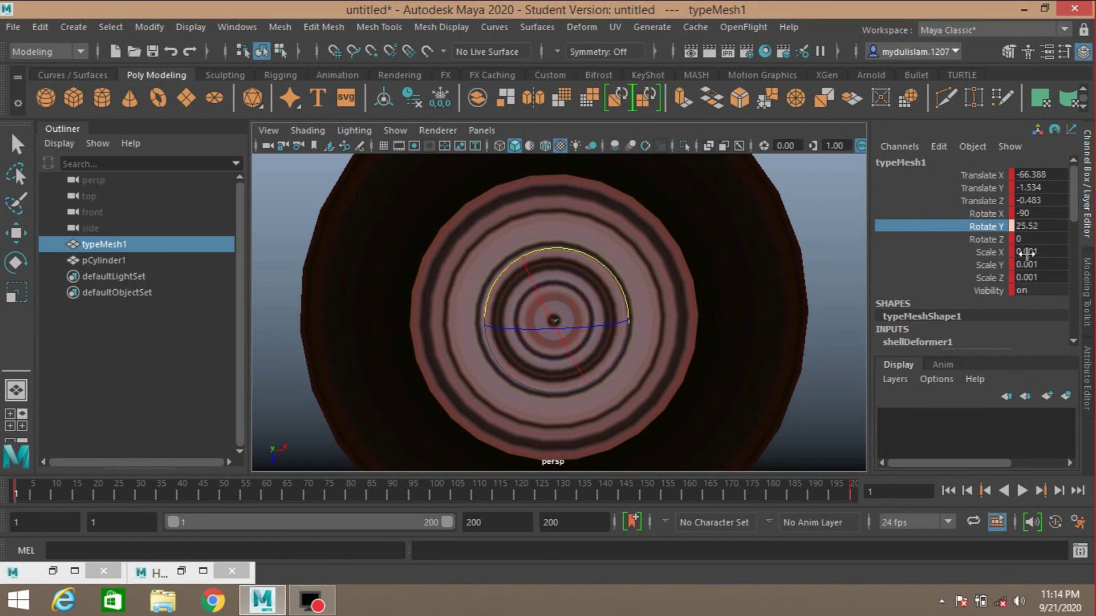
double_click(1027, 224)
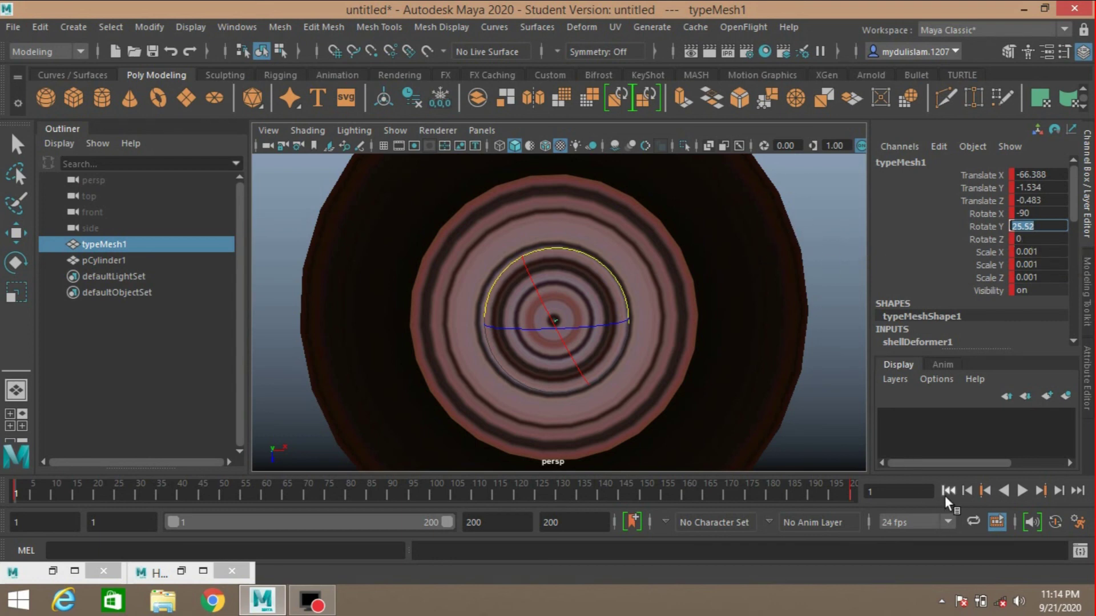
text(0)
click(1021, 491)
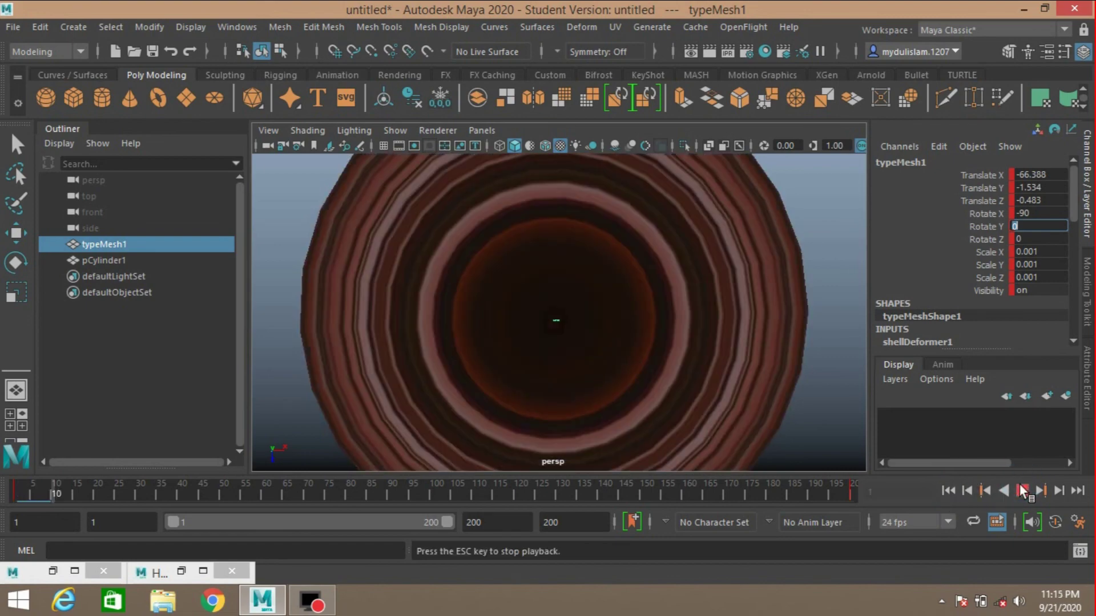